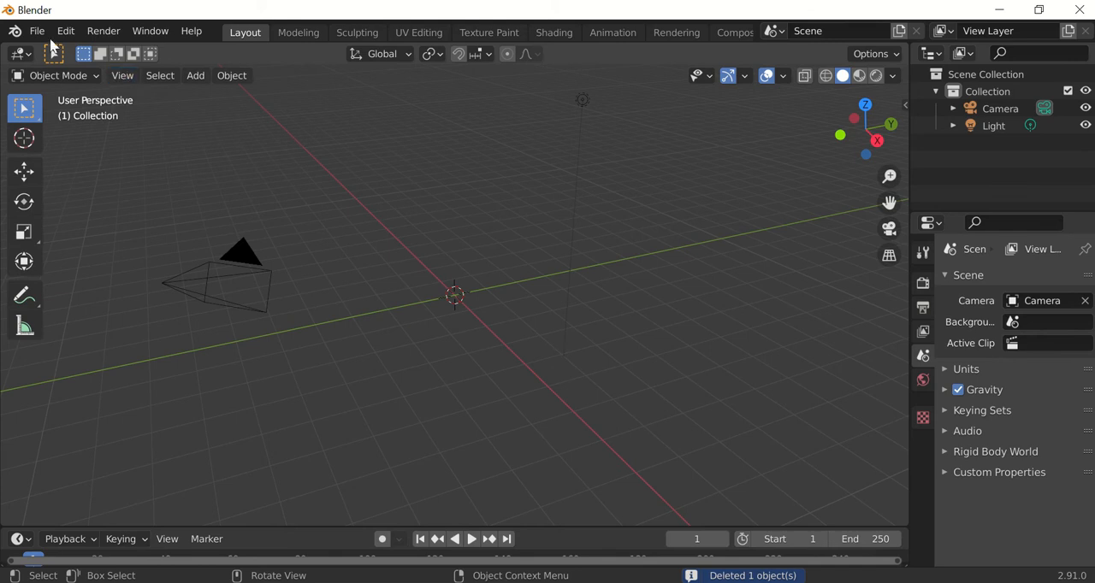
Import the FBX character model.fbx from the Videos folder inside Downloads.
mouse_move(78, 123)
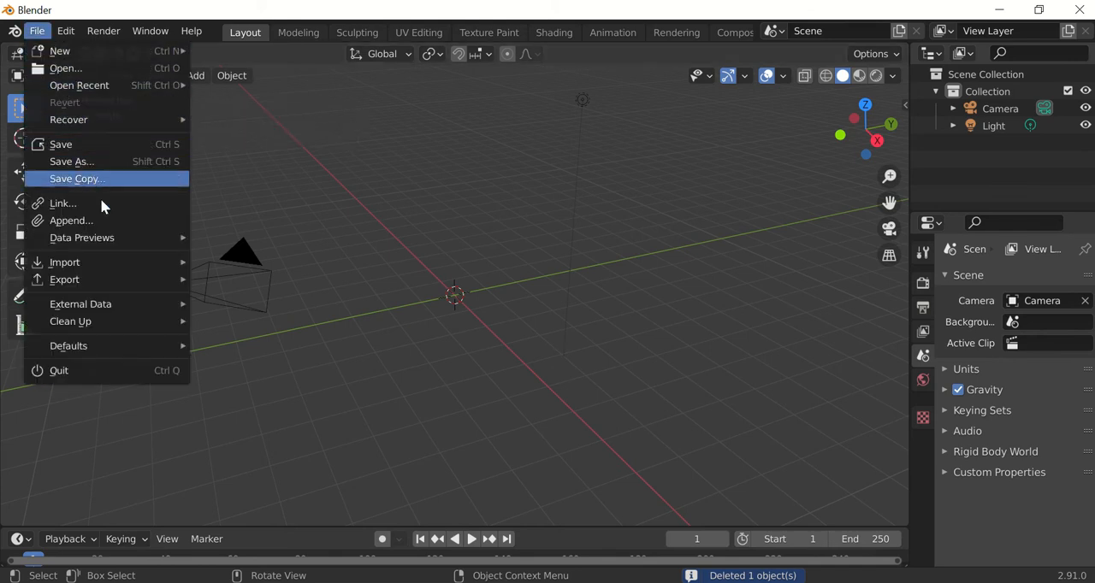
mouse_move(114, 262)
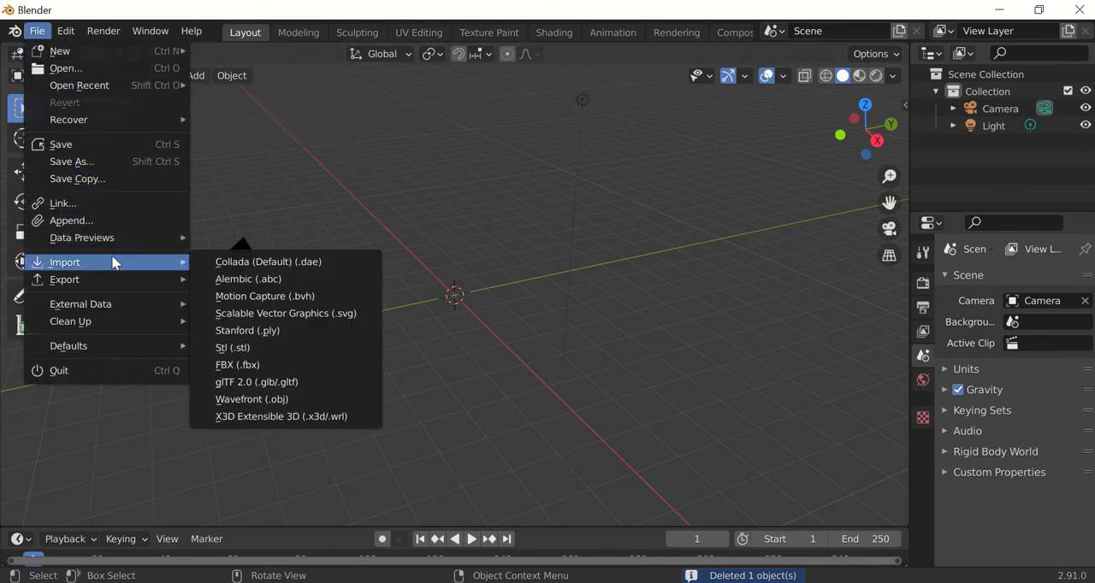
click(269, 366)
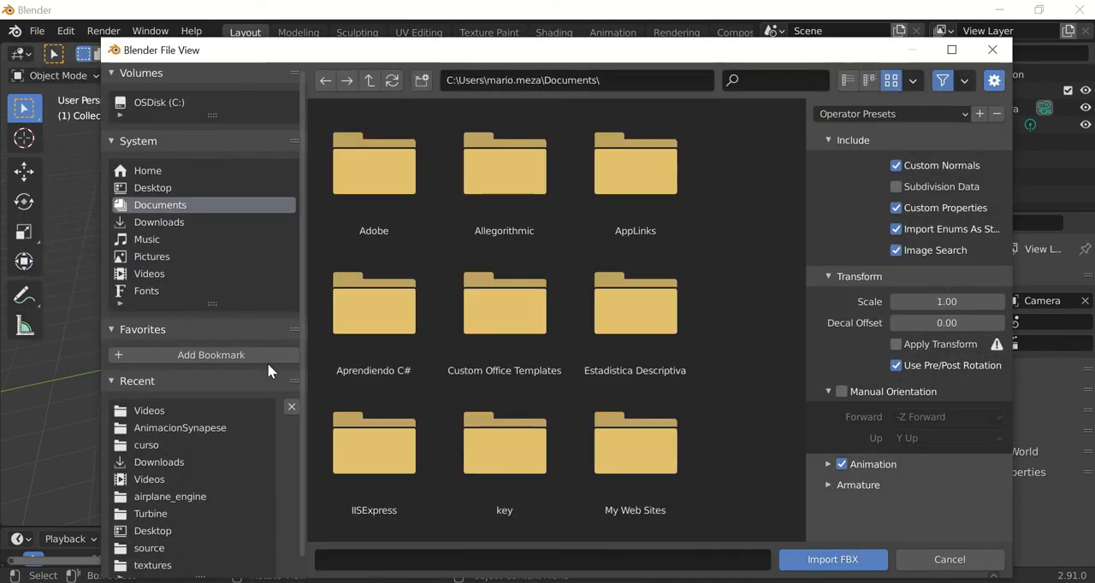
click(165, 236)
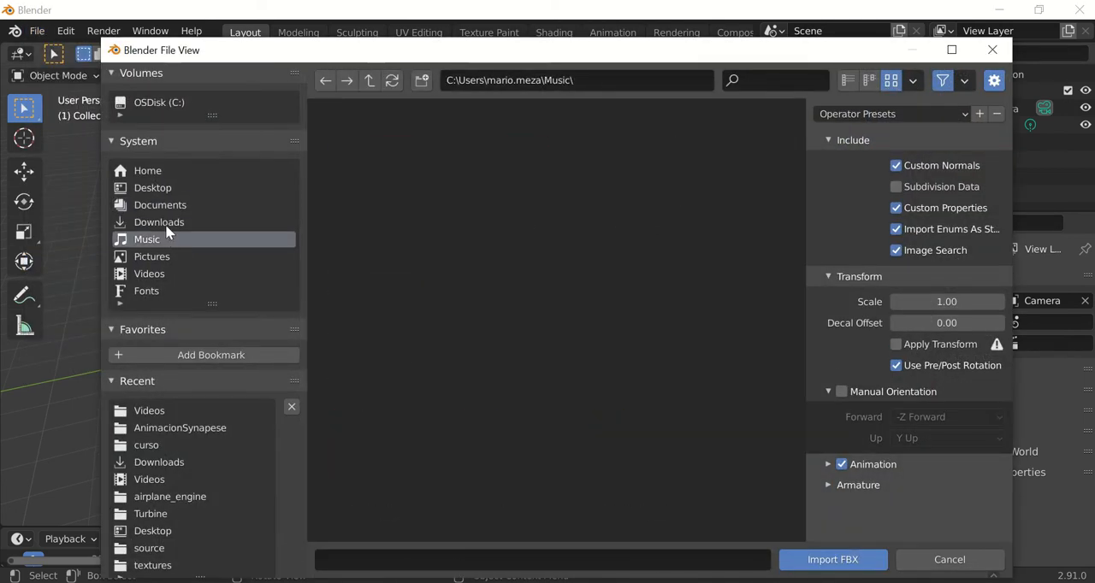
click(165, 224)
double_click(501, 291)
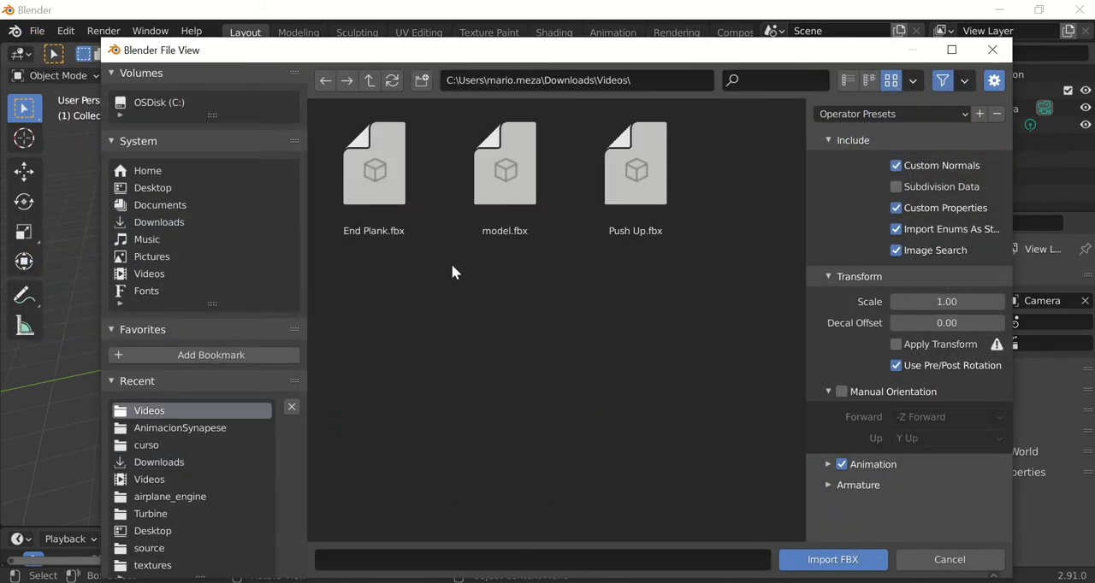
click(503, 203)
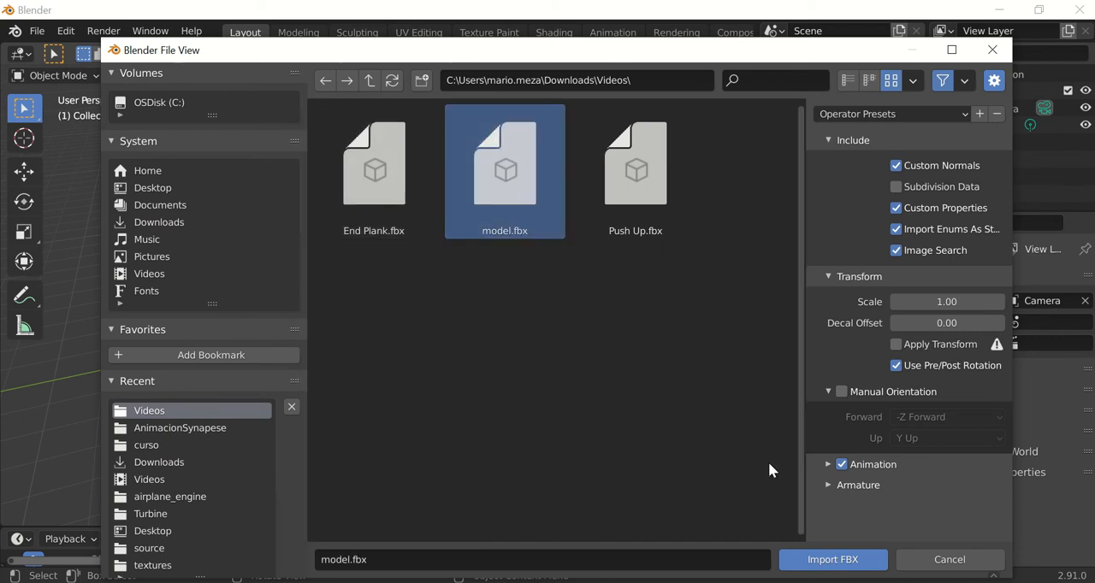
click(817, 559)
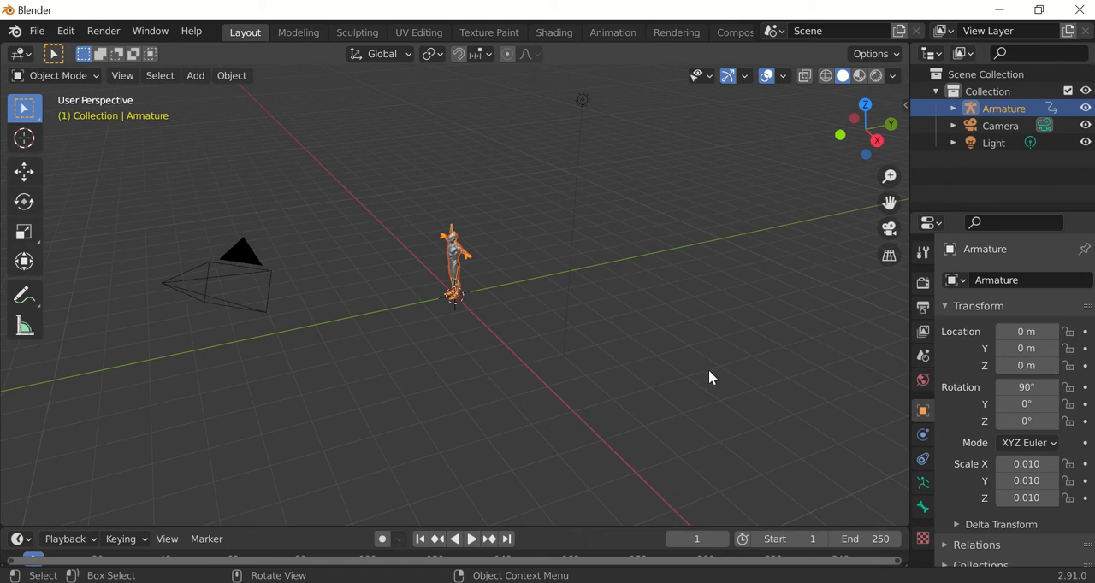
Examine the imported character in the scene from several angles.
right_click(459, 358)
middle_drag(587, 315, 549, 345)
right_click(546, 345)
drag(611, 307, 621, 280)
middle_drag(639, 281, 667, 294)
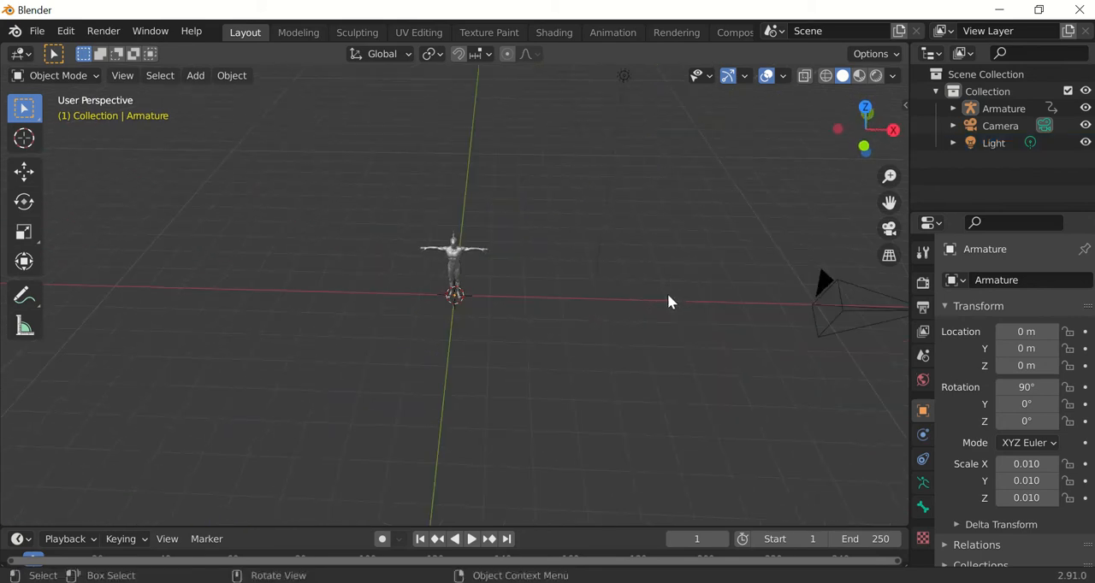
right_click(526, 235)
middle_drag(663, 245, 545, 239)
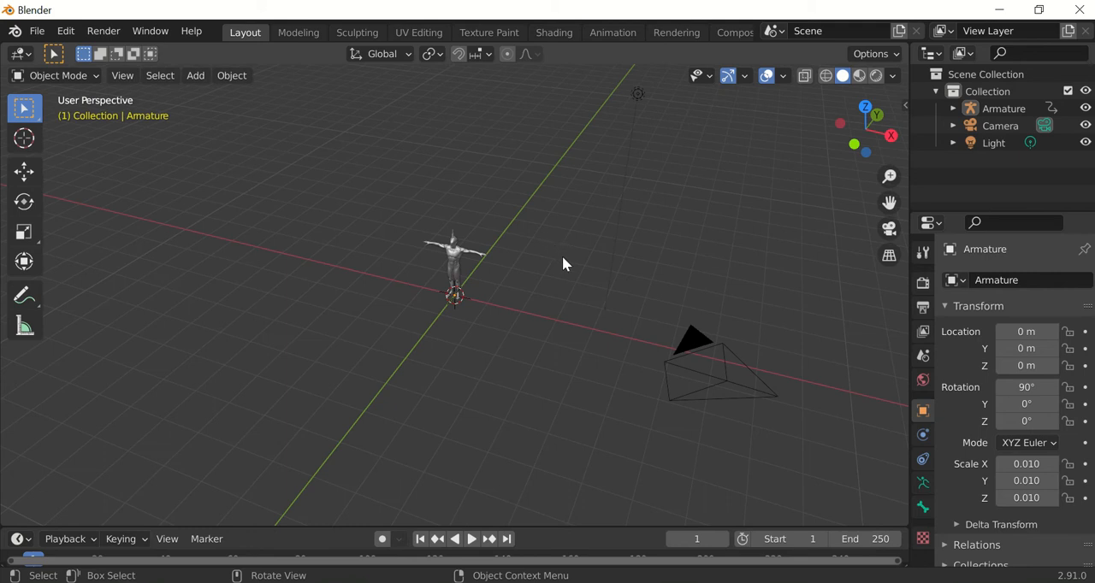
Select the character's armature and snap the 3D cursor back to the world origin.
shift+right_drag(566, 282, 610, 288)
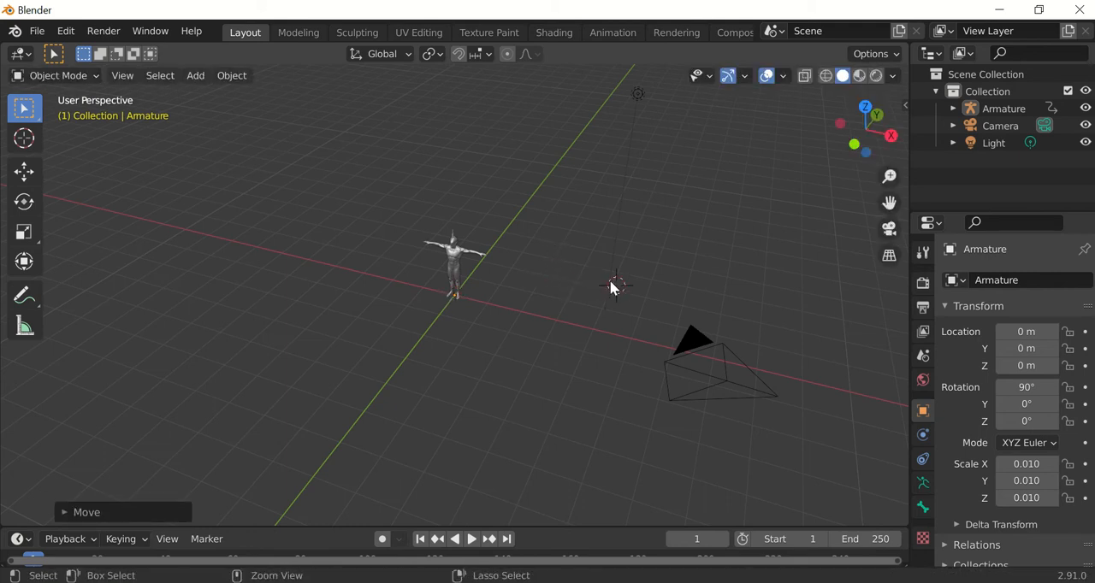
click(453, 294)
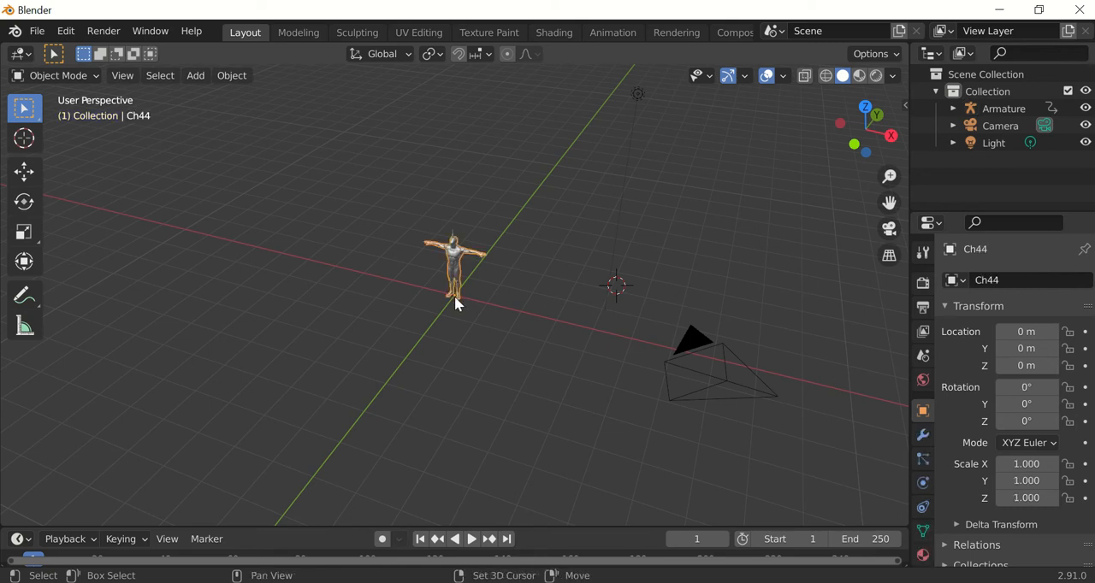
click(455, 299)
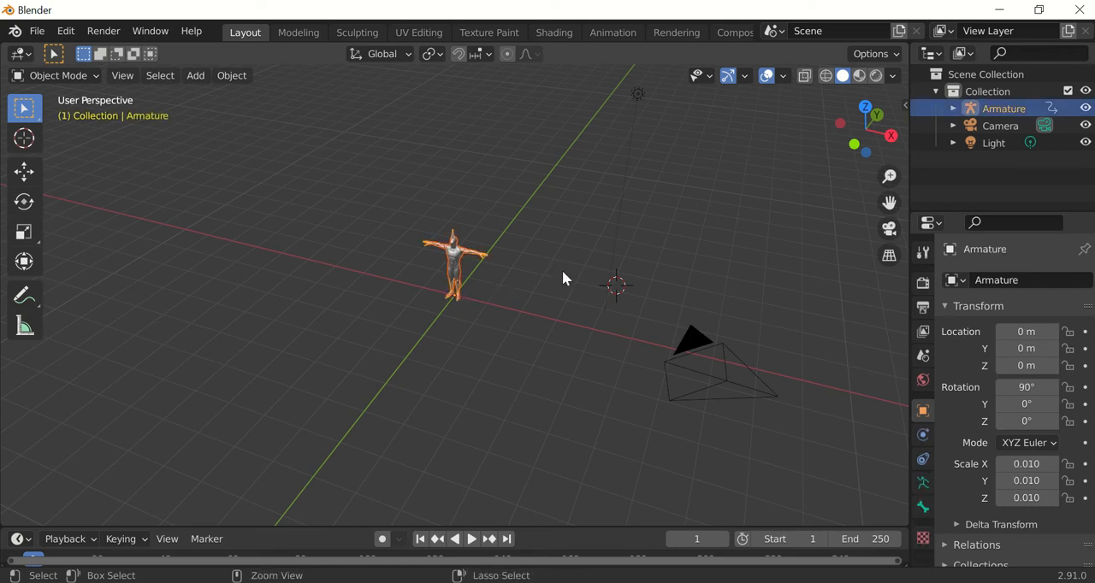
key(shift+s)
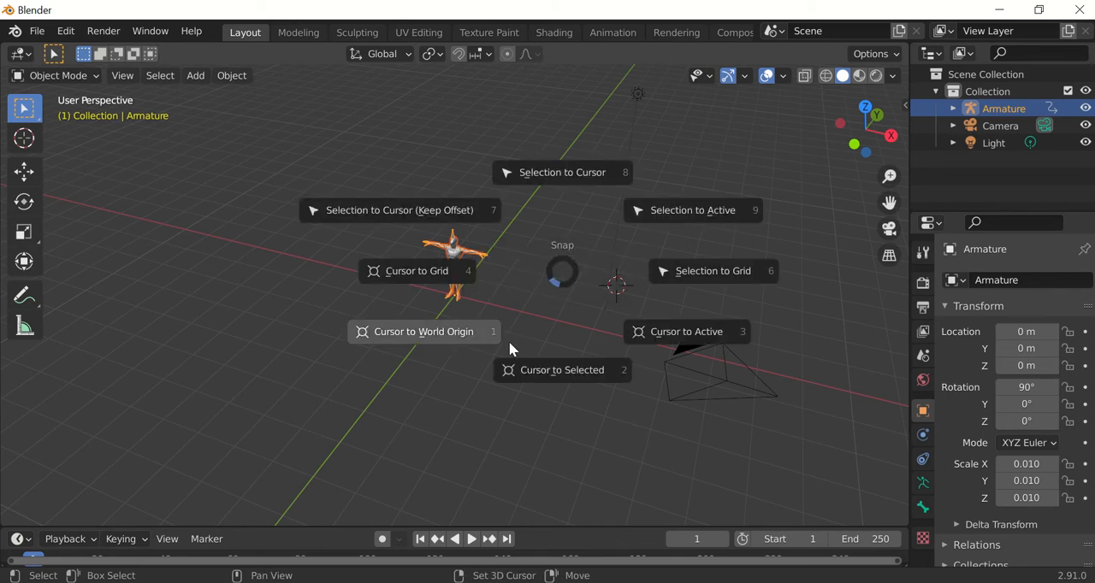
click(455, 337)
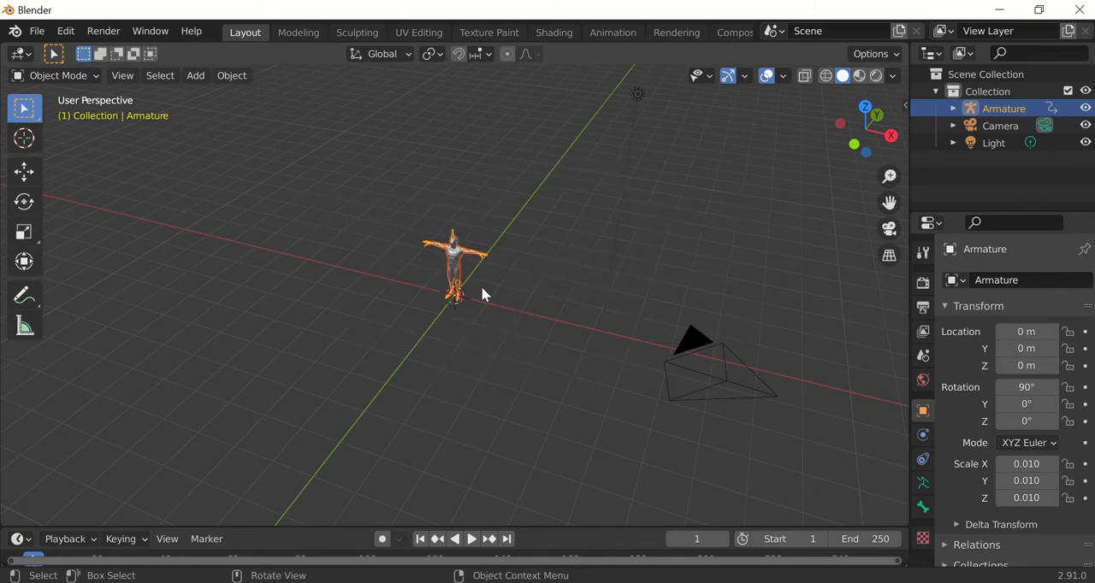
Align the viewport to the front orthographic view of the character and display it in solid shading.
scroll(479, 282, up, 5)
shift+middle_drag(564, 233, 659, 337)
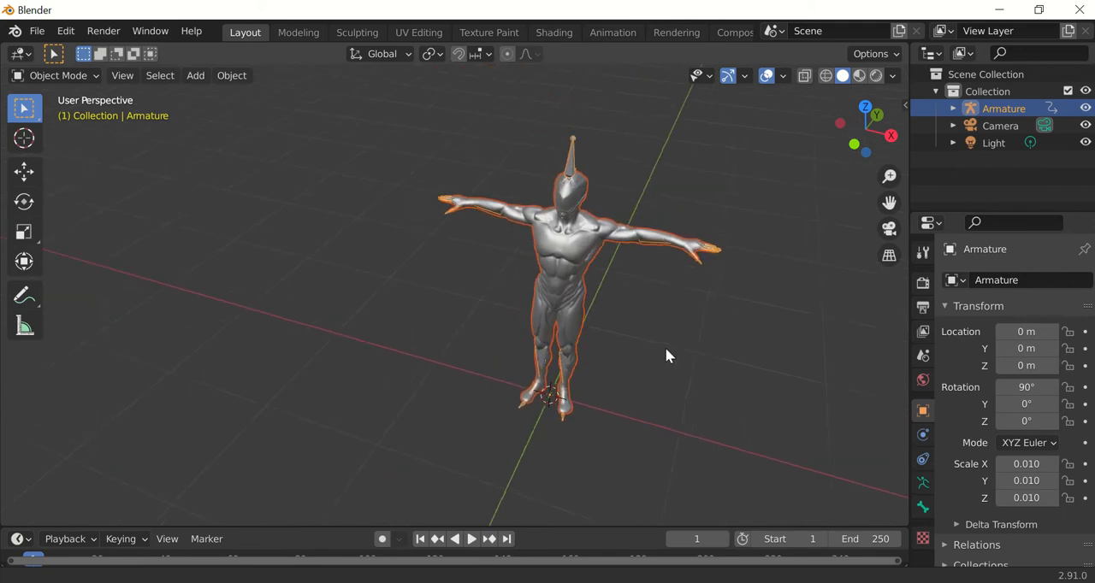
click(884, 135)
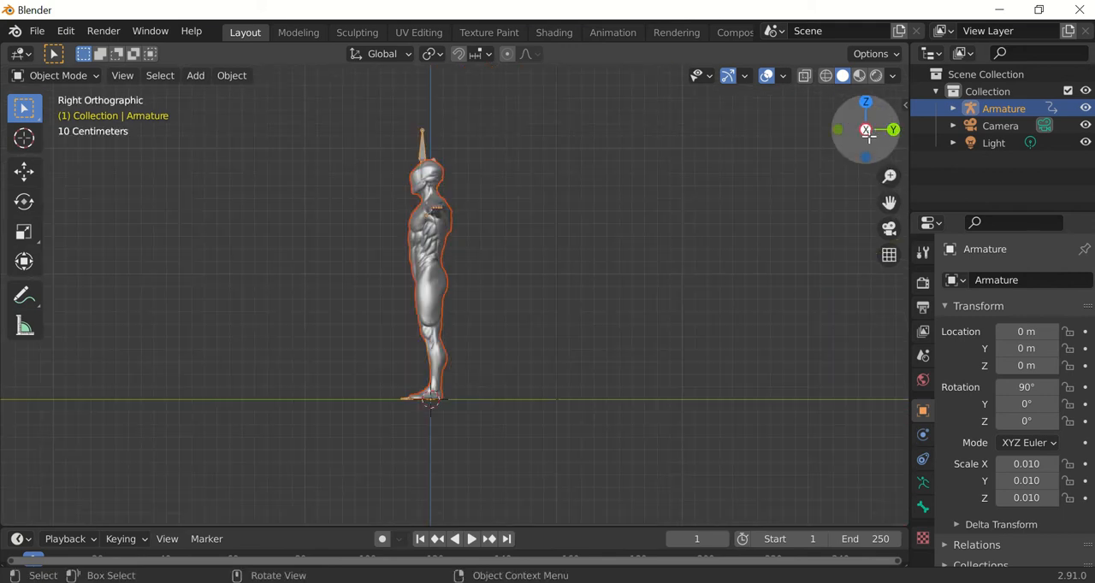
click(837, 129)
scroll(693, 217, up, 3)
shift+middle_drag(782, 336, 617, 339)
scroll(635, 337, down, 4)
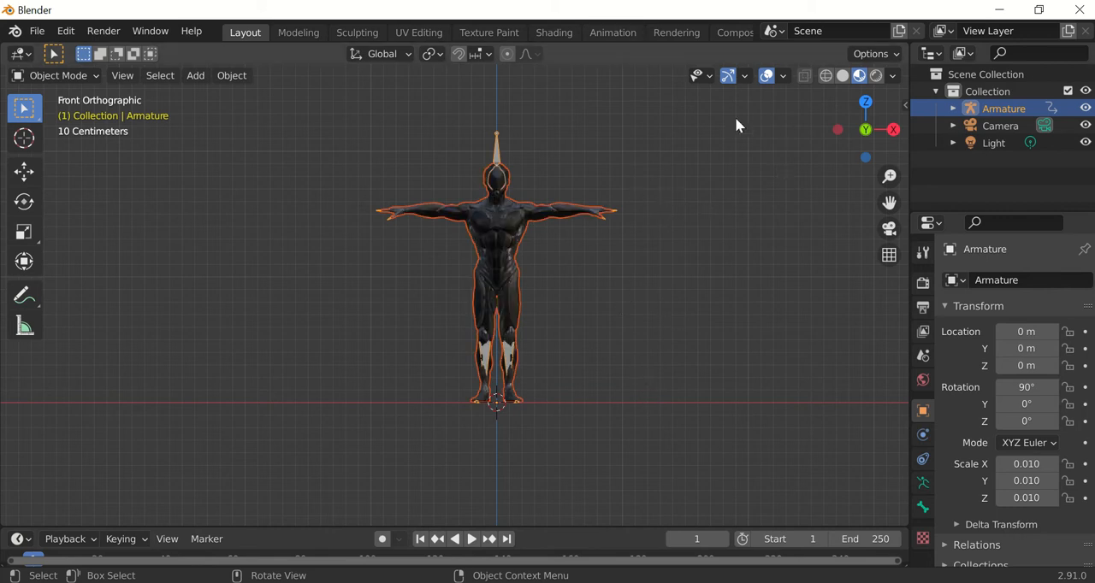
click(844, 76)
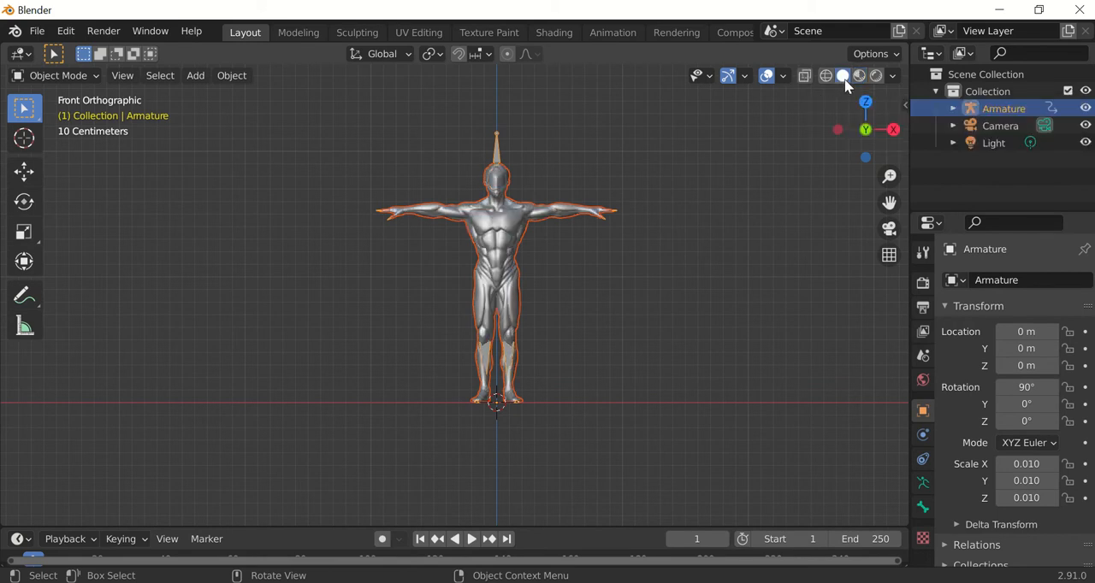
Select the armature by its head bone and switch it to Pose Mode.
scroll(574, 288, up, 4)
shift+middle_drag(714, 299, 629, 365)
scroll(630, 371, down, 3)
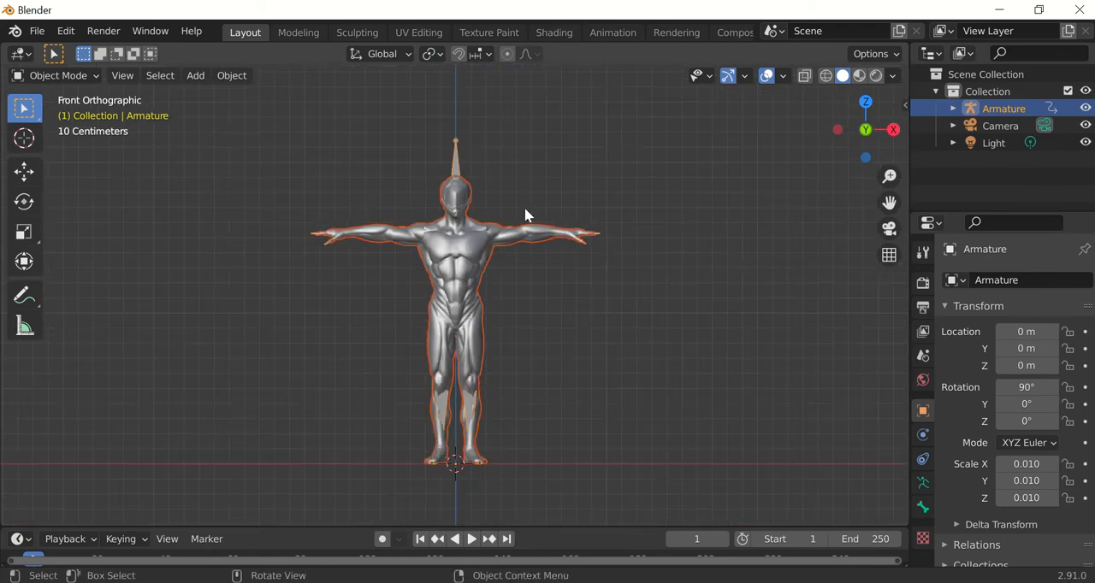
click(484, 164)
click(456, 166)
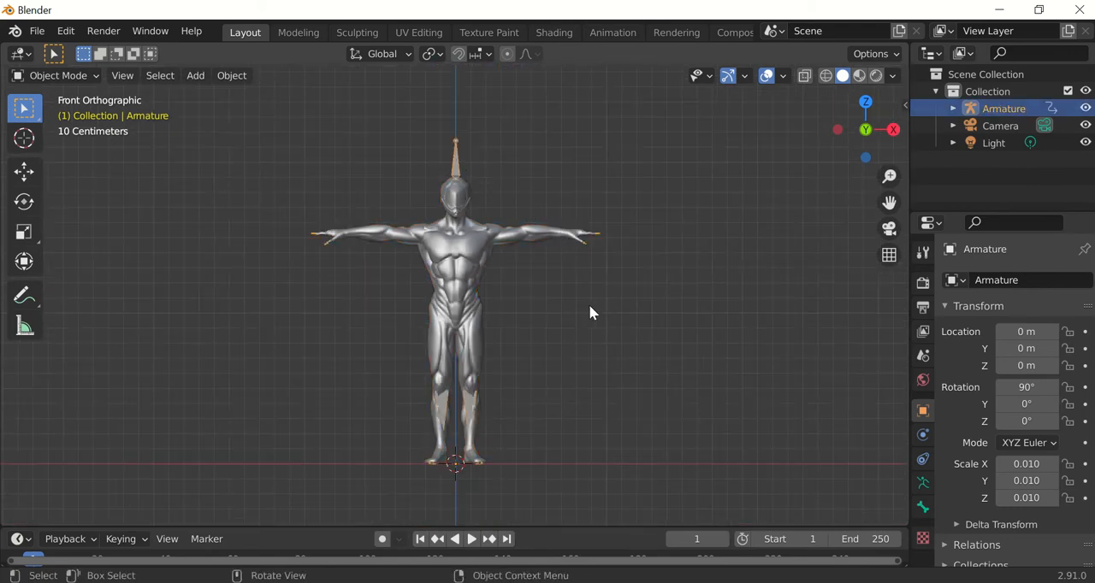
click(88, 75)
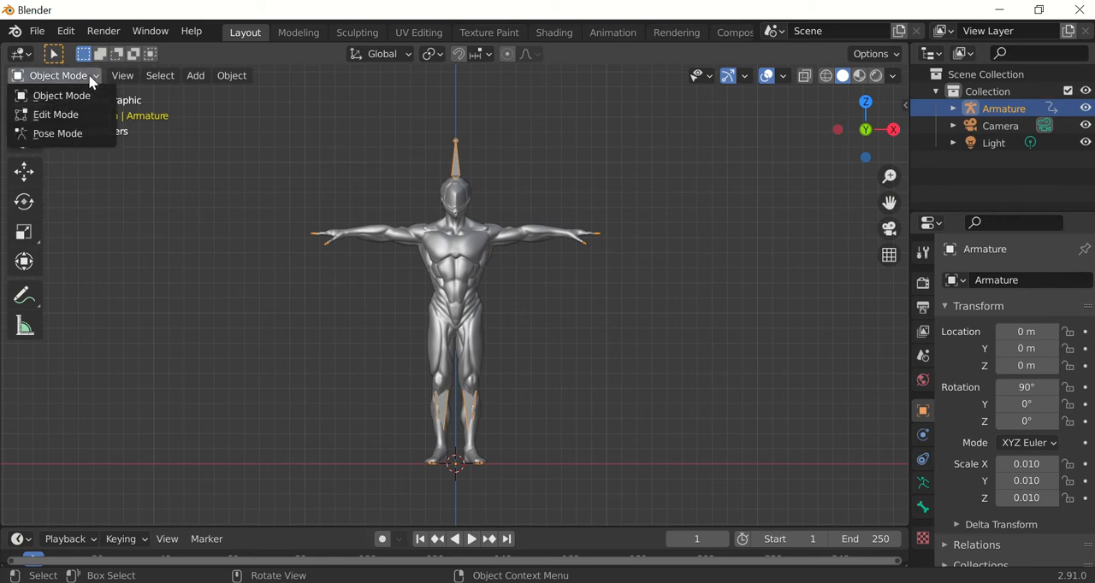
click(68, 135)
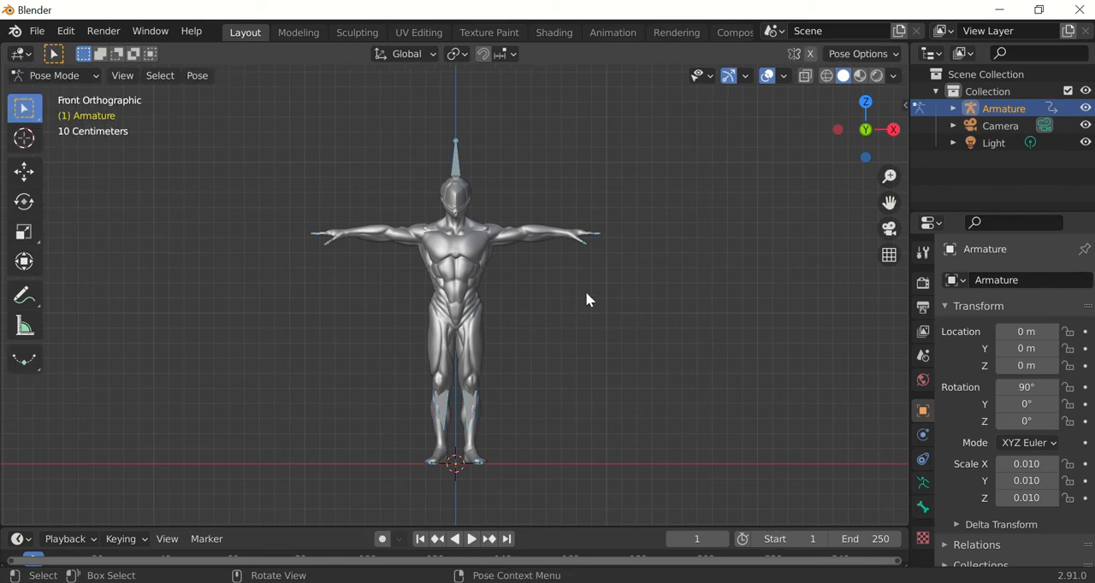
Switch to the Animation workspace and show the character's upper body from the front in the main viewport.
click(607, 33)
scroll(652, 274, up, 5)
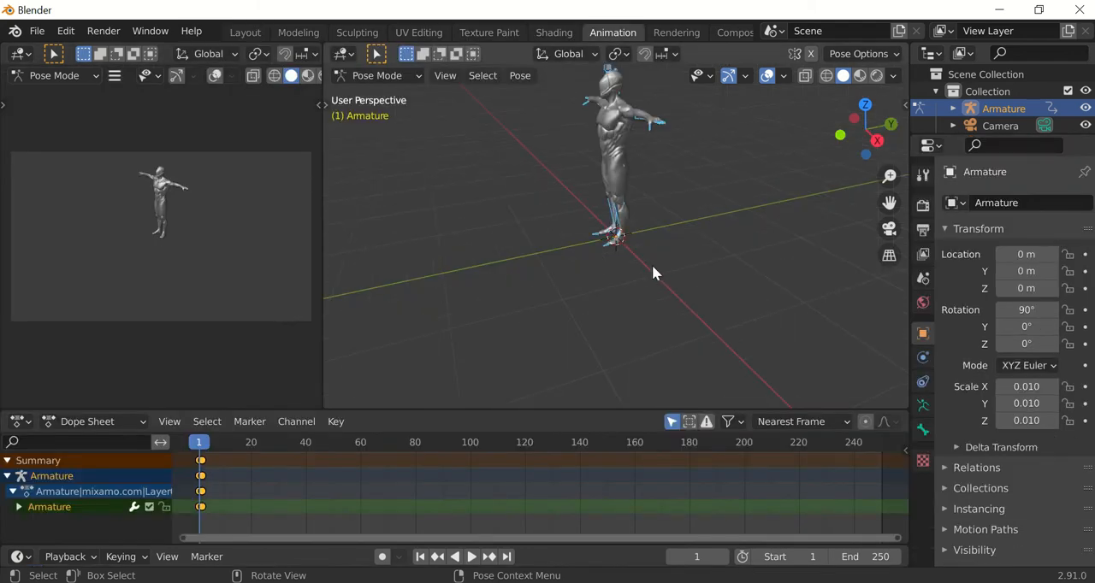
click(841, 135)
scroll(687, 177, up, 5)
shift+middle_drag(697, 171, 682, 308)
shift+middle_drag(699, 231, 709, 282)
click(825, 150)
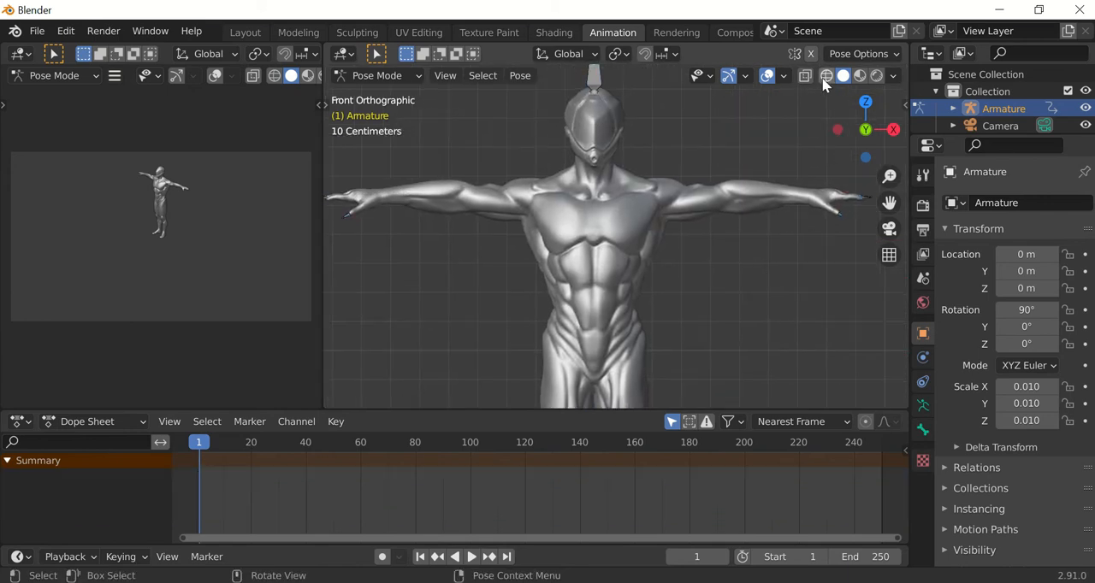
Turn on X-ray with solid shading in the main viewport so the bones show through the mesh.
click(825, 76)
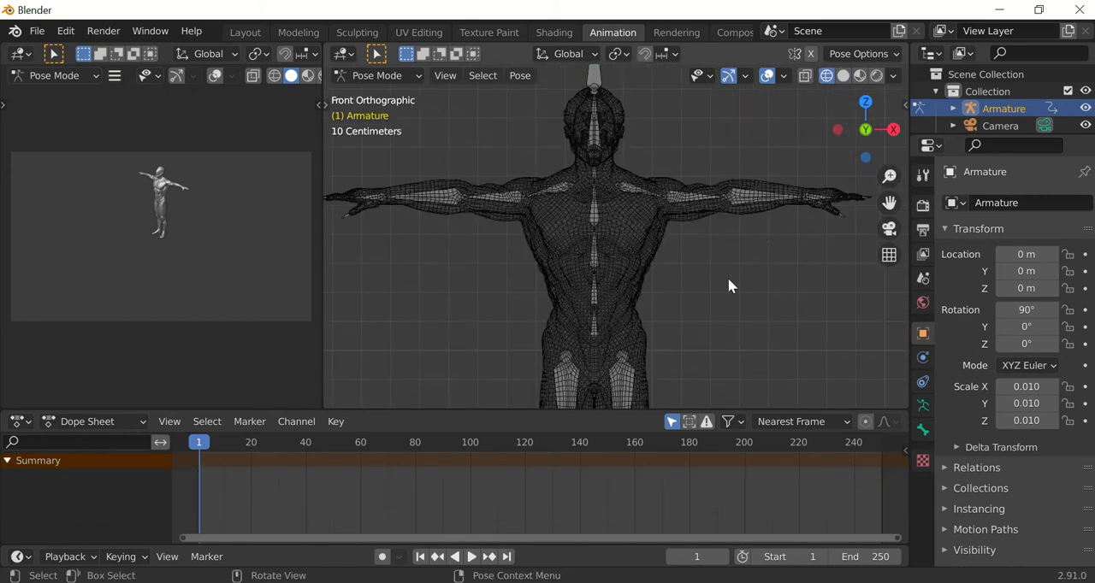
click(842, 76)
click(805, 77)
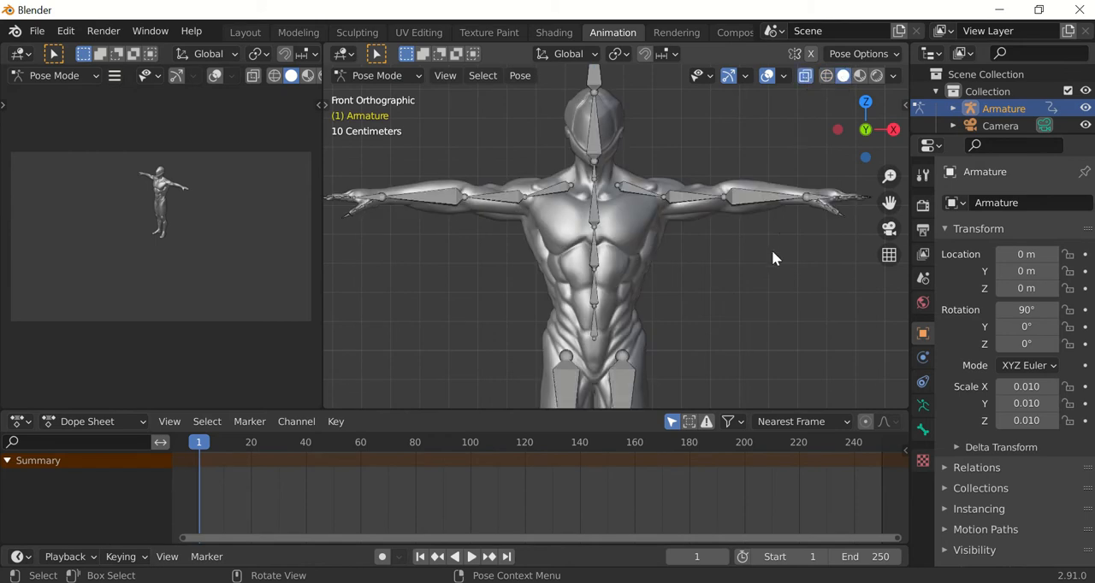
scroll(771, 250, down, 3)
shift+middle_drag(764, 273, 736, 267)
Face the character from the front in the secondary viewport and enlarge the Dope Sheet area.
scroll(172, 190, up, 5)
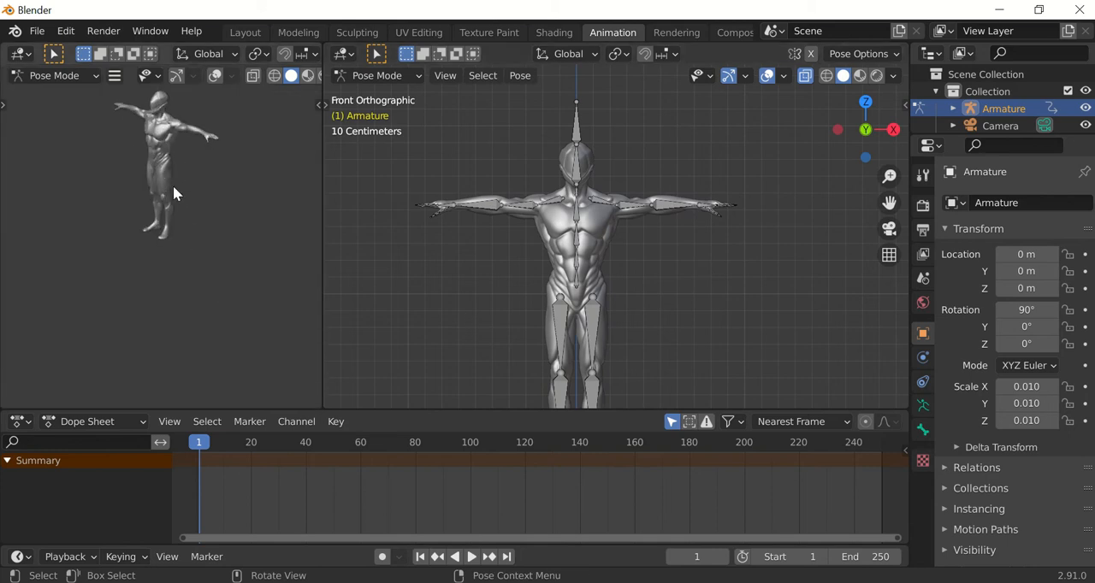
shift+middle_drag(181, 176, 170, 285)
scroll(170, 288, down, 10)
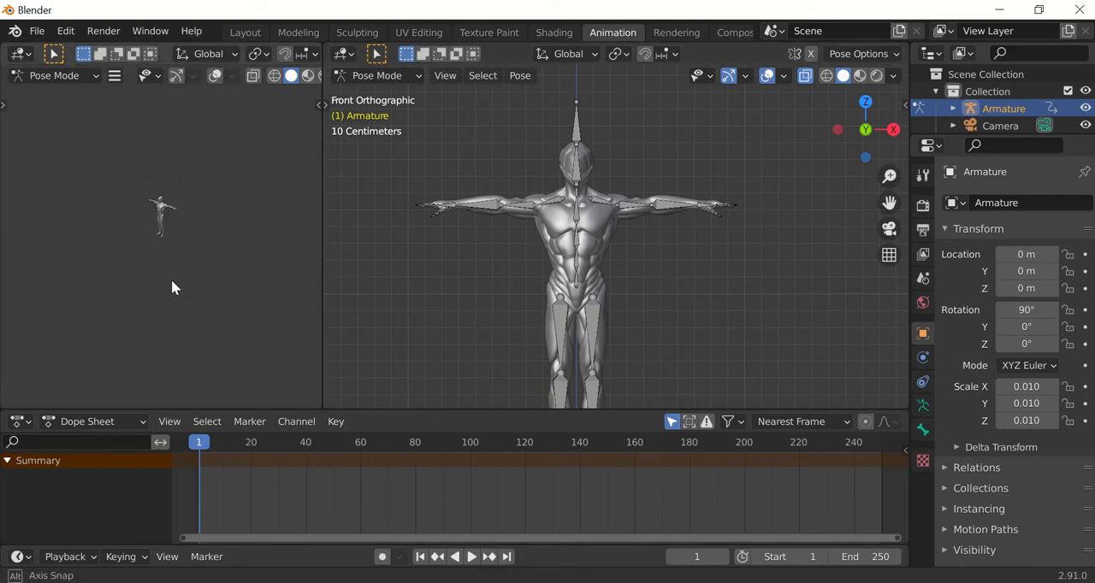
scroll(180, 170, up, 10)
middle_drag(183, 169, 178, 293)
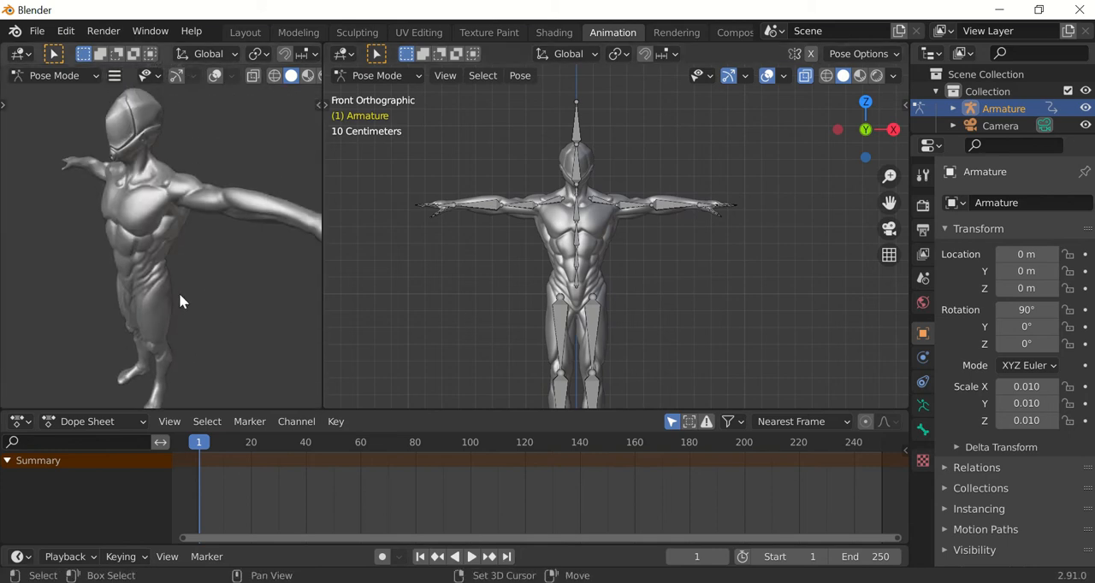
right_click(169, 293)
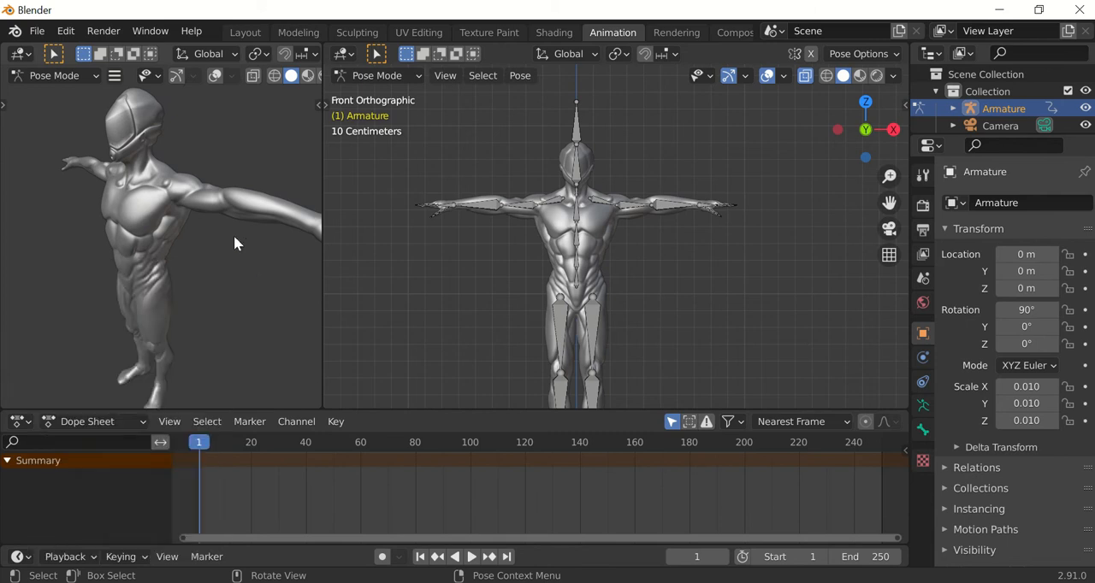
middle_drag(218, 271, 255, 272)
drag(495, 410, 496, 396)
scroll(691, 240, up, 5)
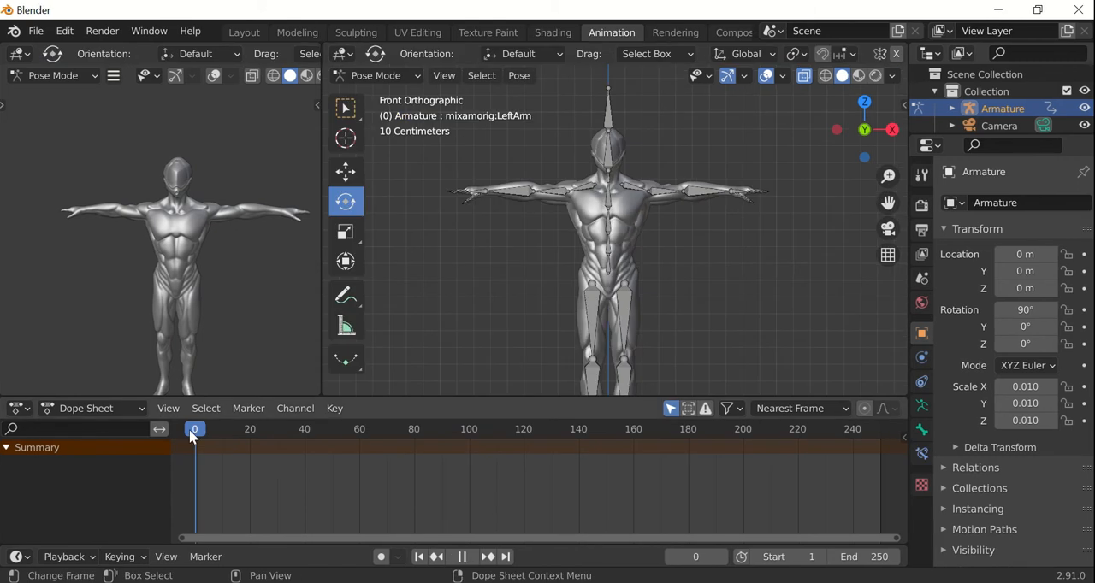
Place the playhead at frame 0 in the Dope Sheet and stop the animation playback.
key(space)
key(shift+Left)
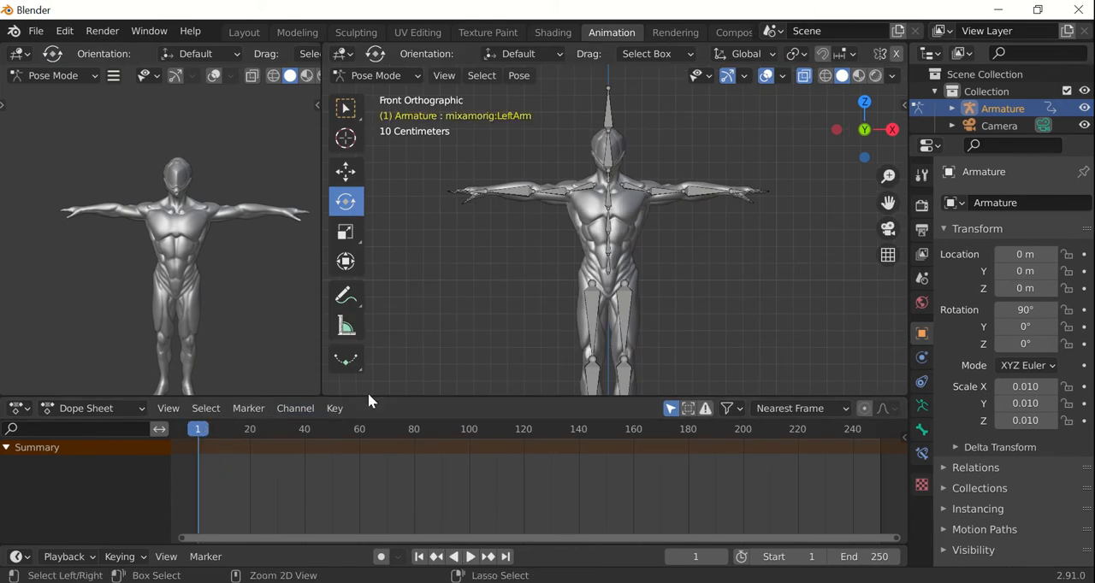
scroll(714, 245, up, 2)
scroll(714, 245, down, 3)
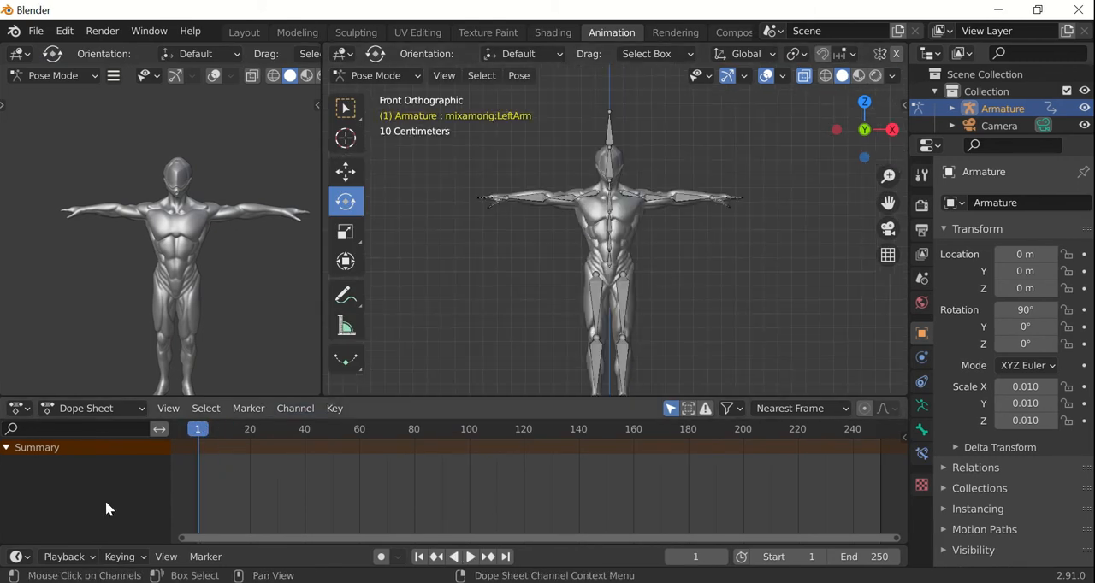
mouse_move(200, 429)
mouse_down()
mouse_move(240, 430)
mouse_move(182, 430)
mouse_up()
key(space)
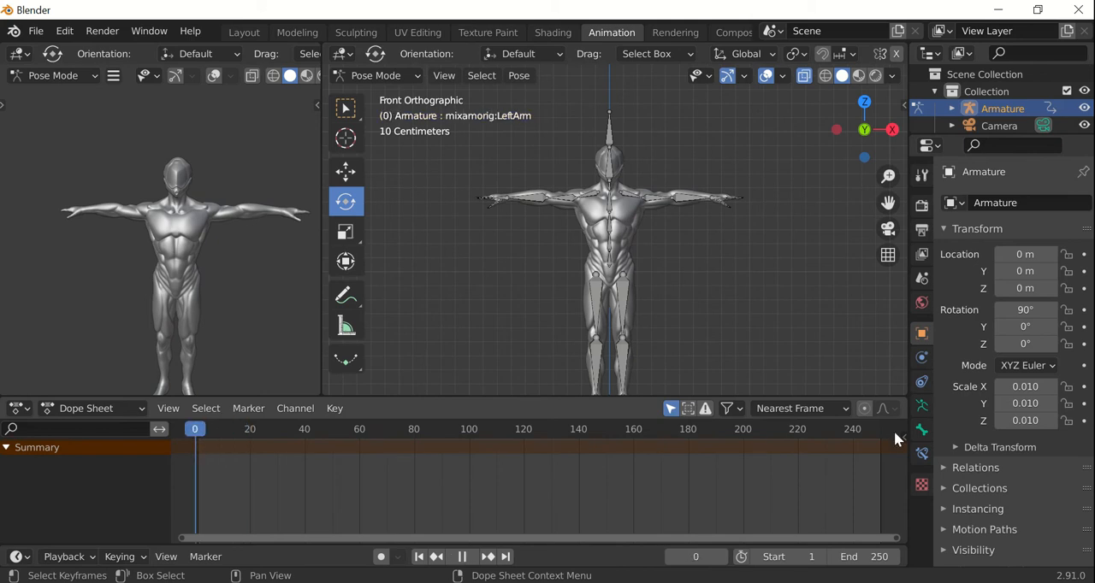
key(space)
Deselect all bones of the armature.
scroll(651, 201, up, 2)
key(a)
key(alt+a)
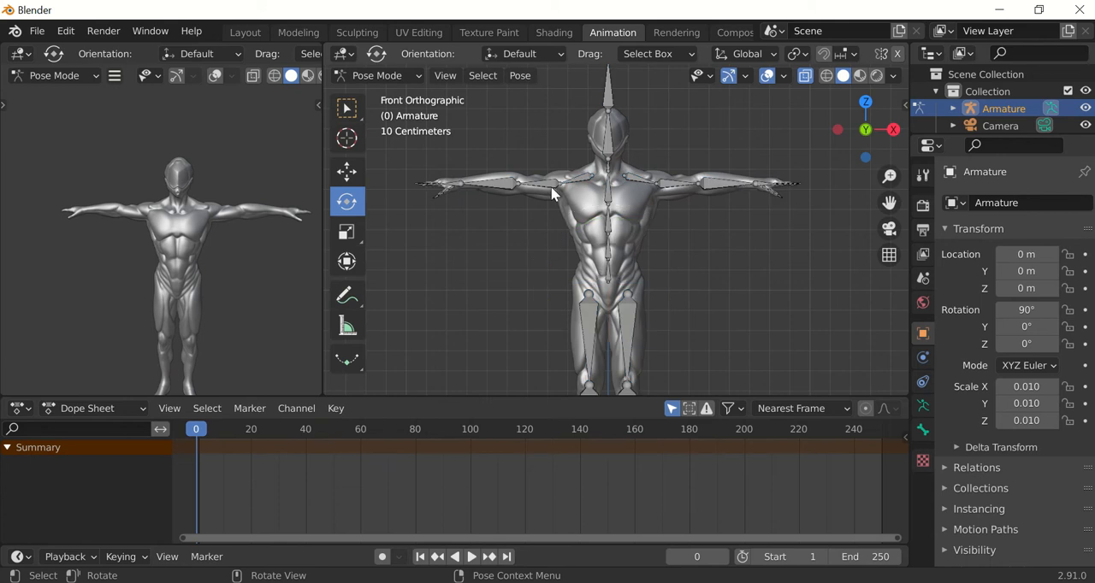
Rotate the right and left upper-arm bones about 80 degrees each so both arms hang down beside the body.
click(550, 193)
key(r)
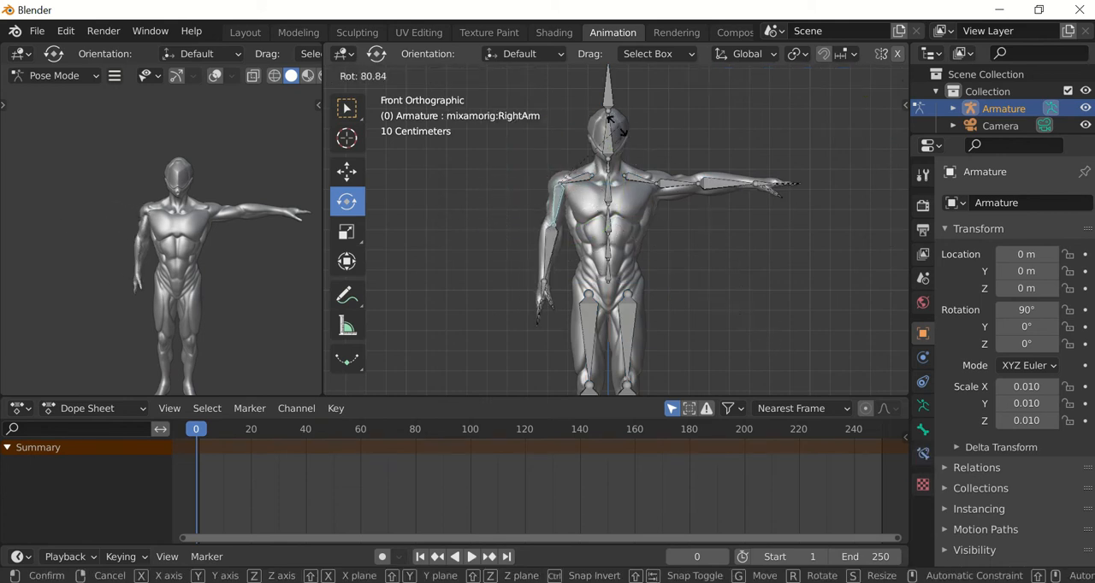
click(620, 132)
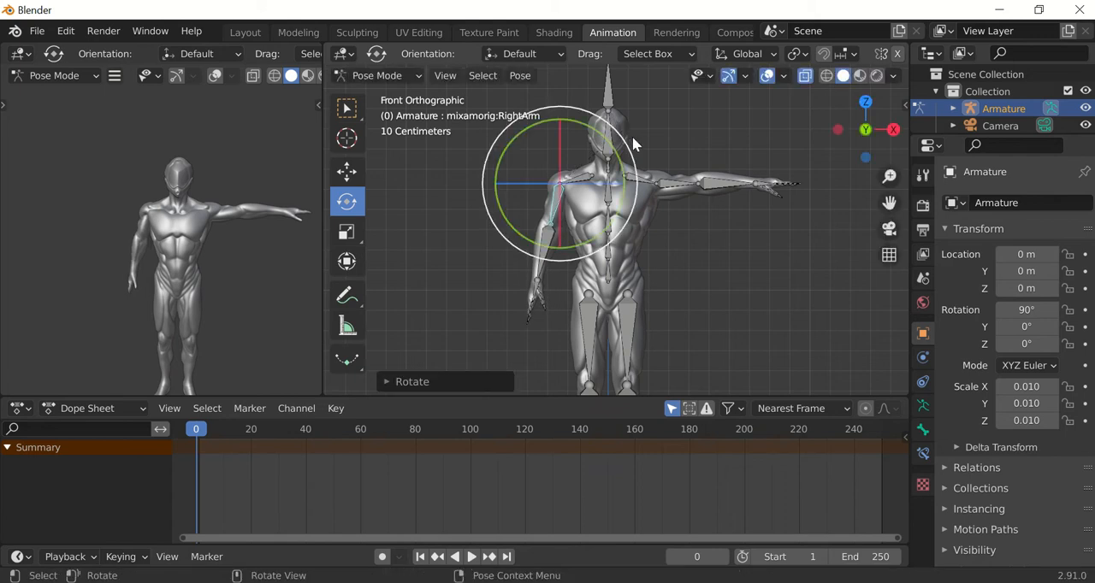
click(740, 226)
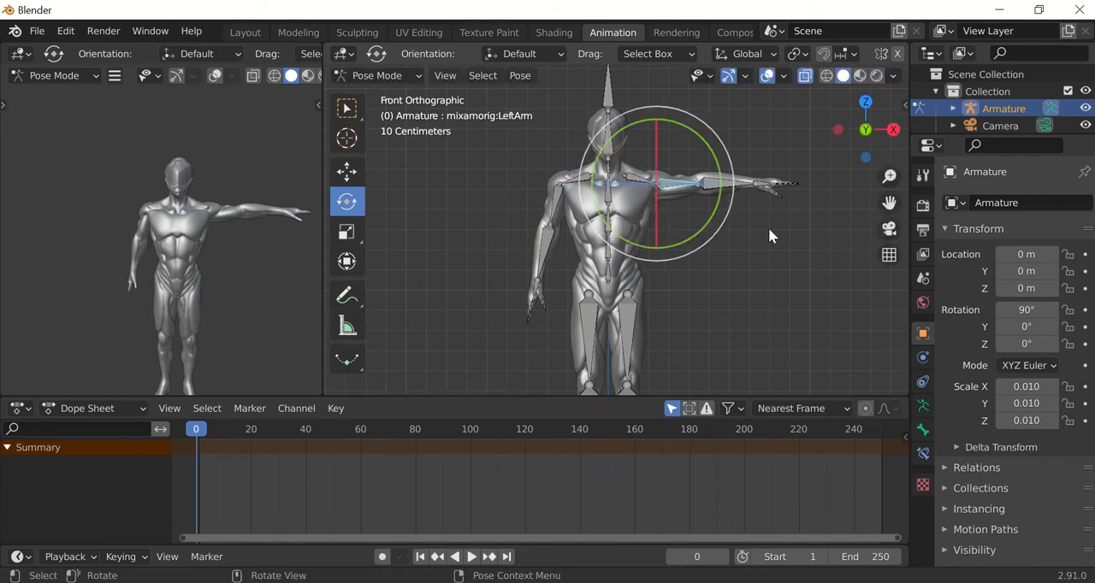
key(r)
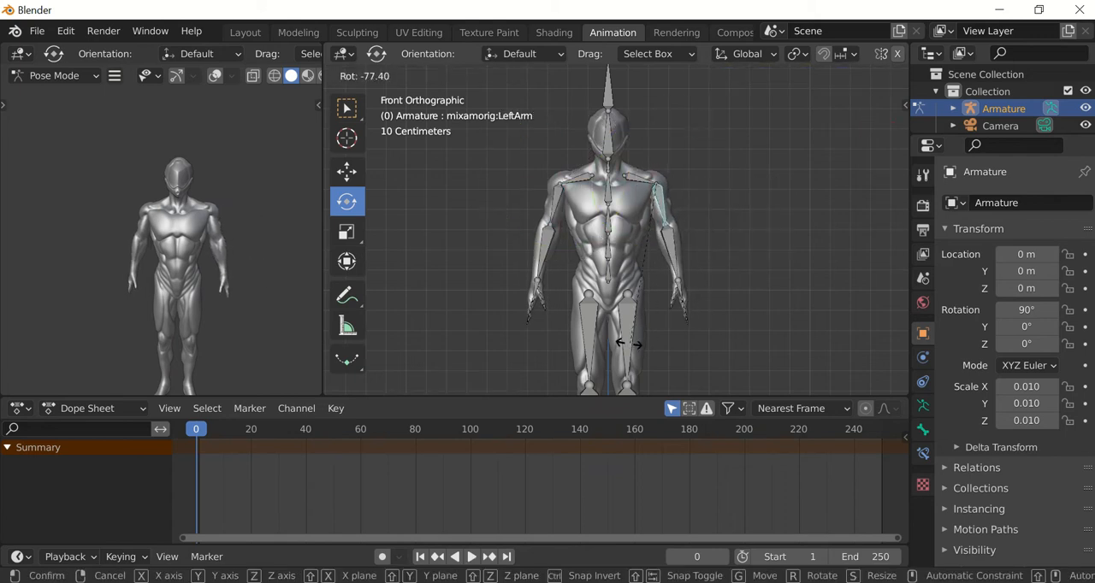
click(632, 344)
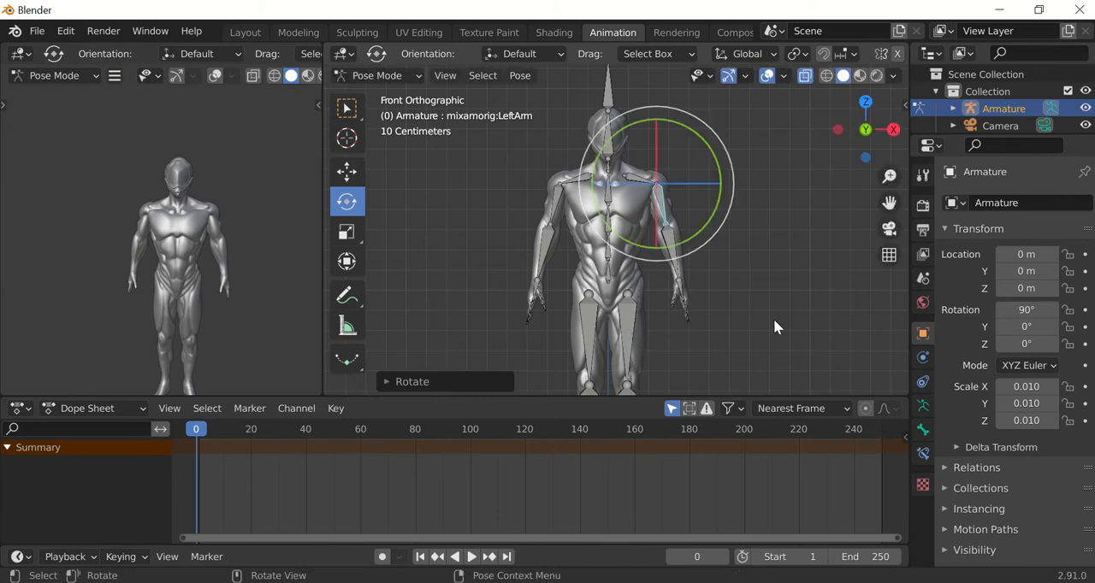
Select all bones of the armature and insert a Location & Rotation keyframe at frame 0.
click(778, 319)
key(a)
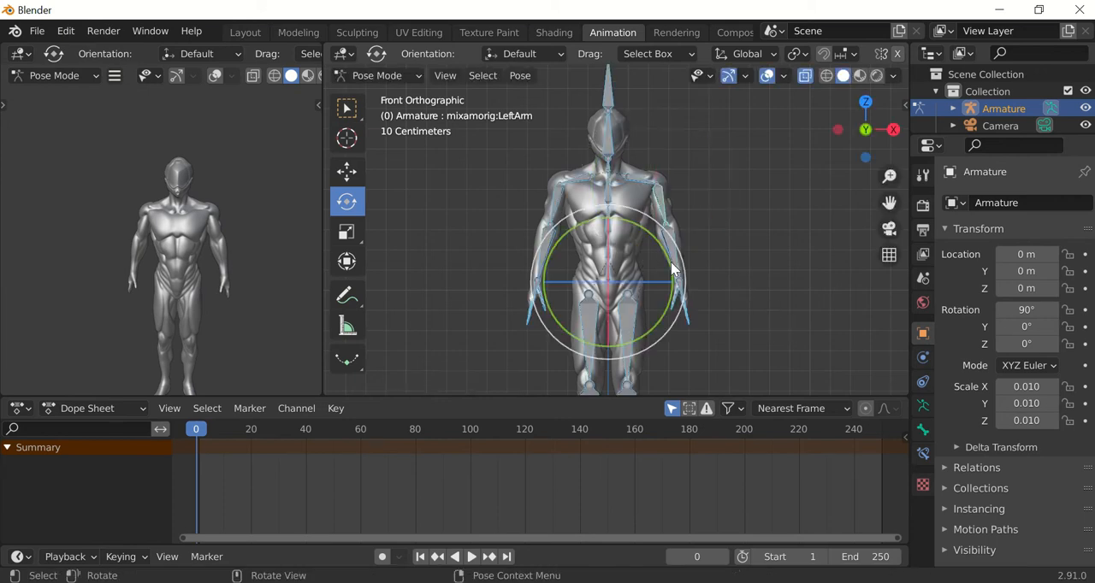
key(i)
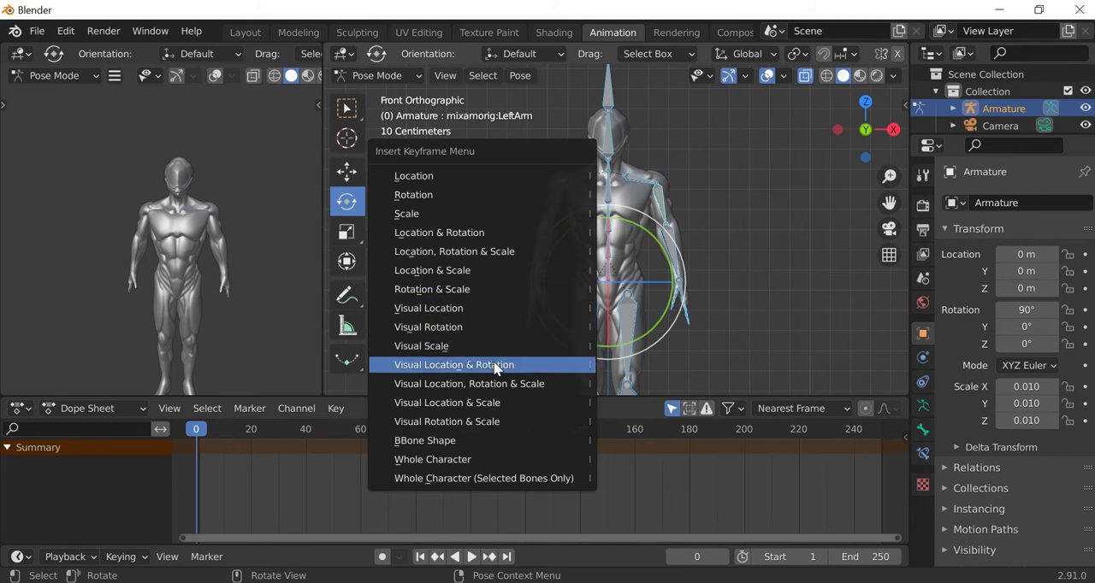
click(476, 232)
drag(206, 428, 902, 429)
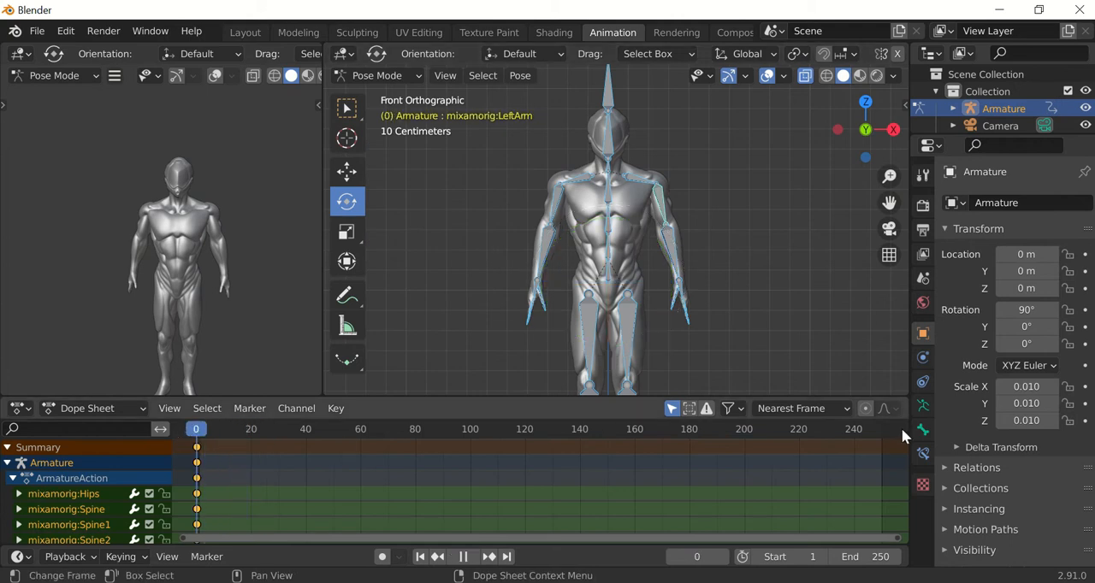
Deselect the bones, then return the armature to Object Mode and switch to the Layout workspace.
click(718, 222)
scroll(717, 222, down, 3)
scroll(718, 222, up, 3)
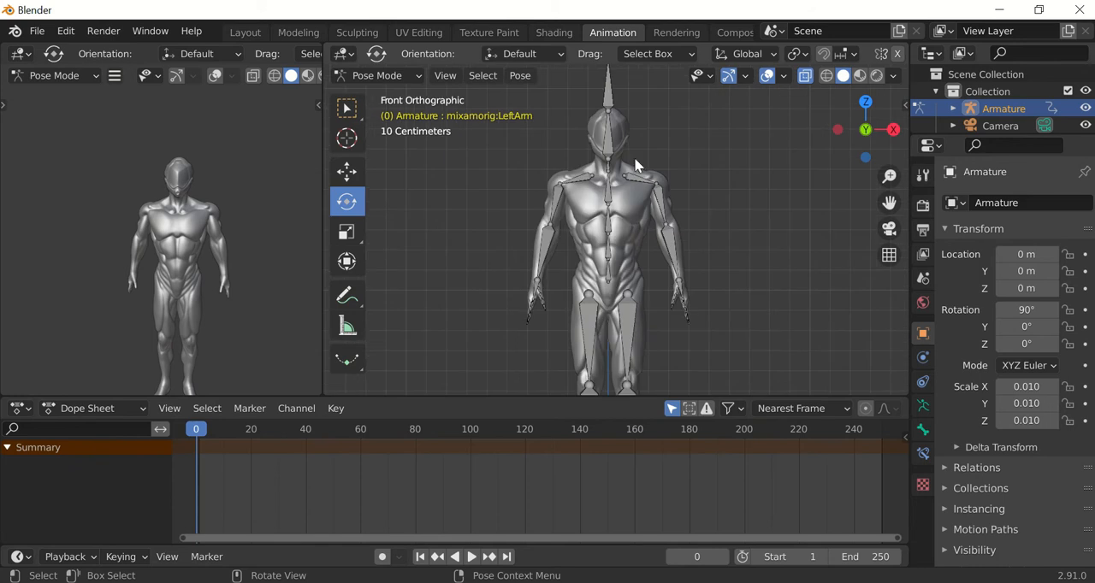
click(393, 75)
click(384, 98)
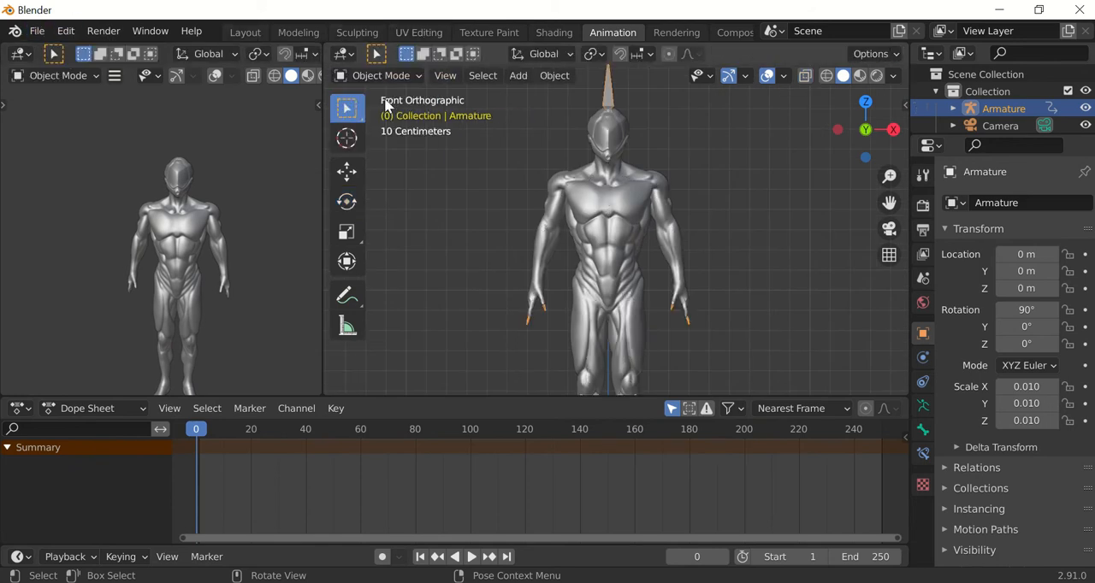
click(240, 32)
click(539, 220)
scroll(560, 211, up, 1)
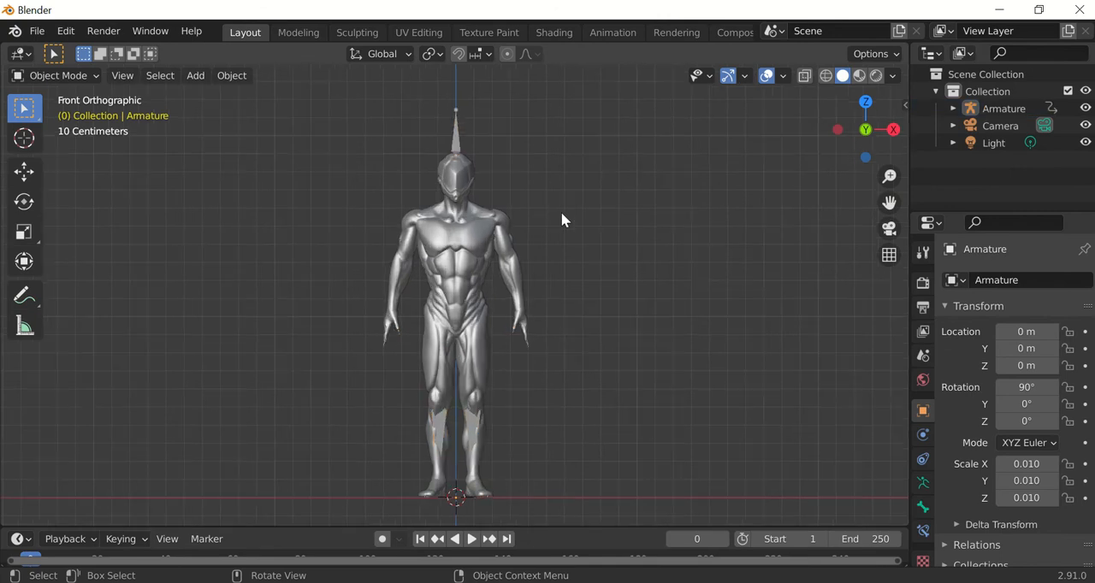
Delete the Light object from the scene collection.
key(a)
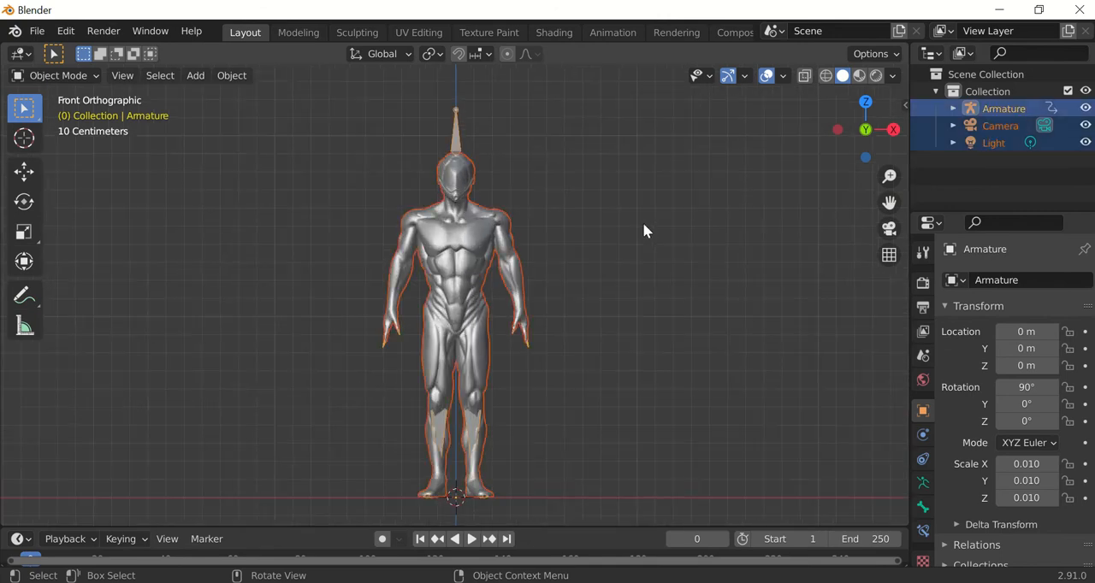
click(990, 127)
click(990, 143)
key(Delete)
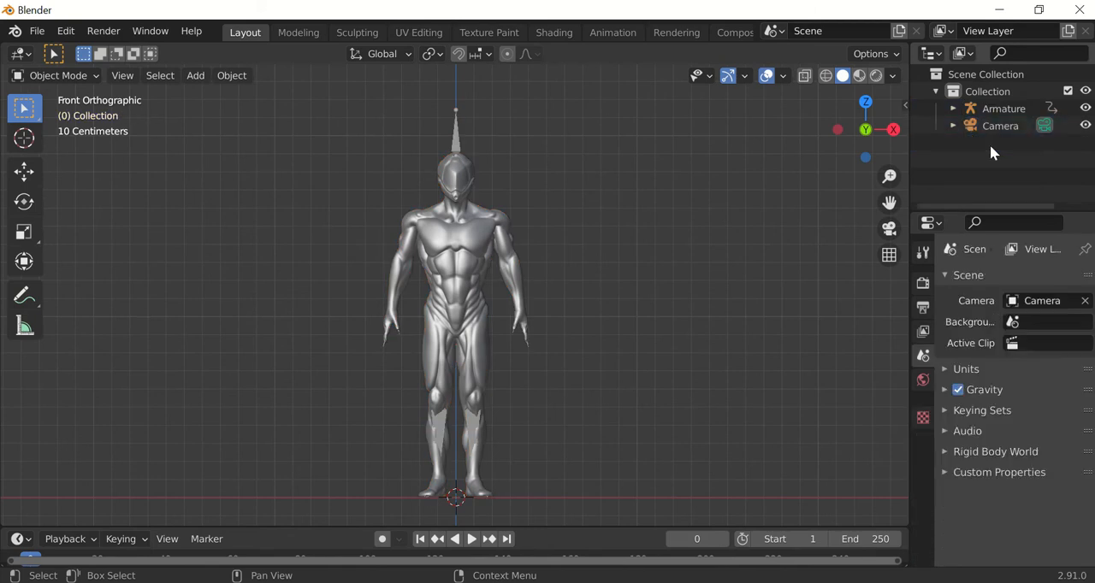
Start saving the Blender file and choose the Videos folder inside Downloads as its location.
click(37, 32)
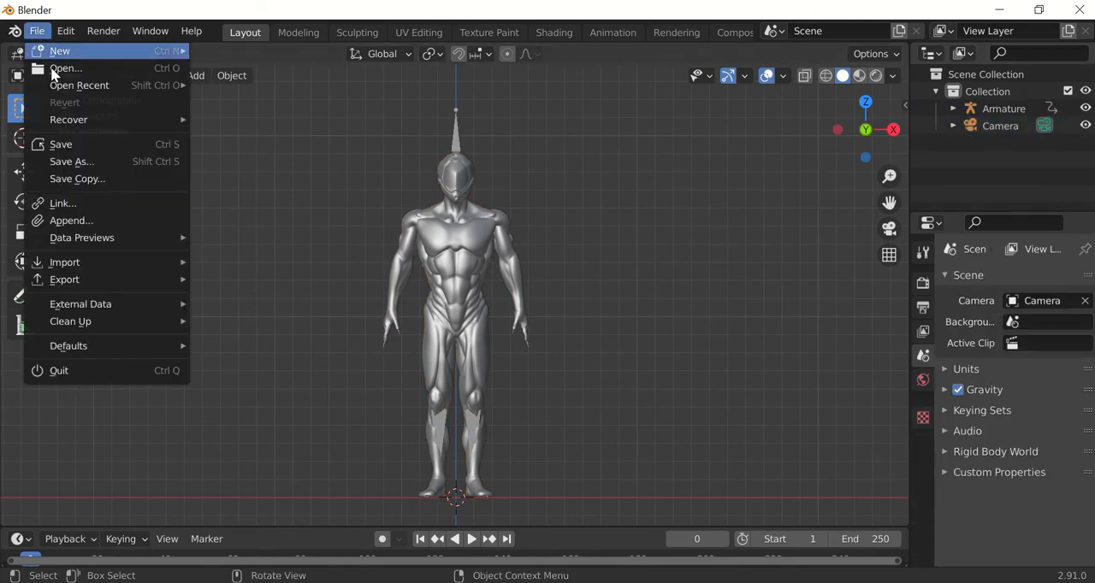
click(71, 147)
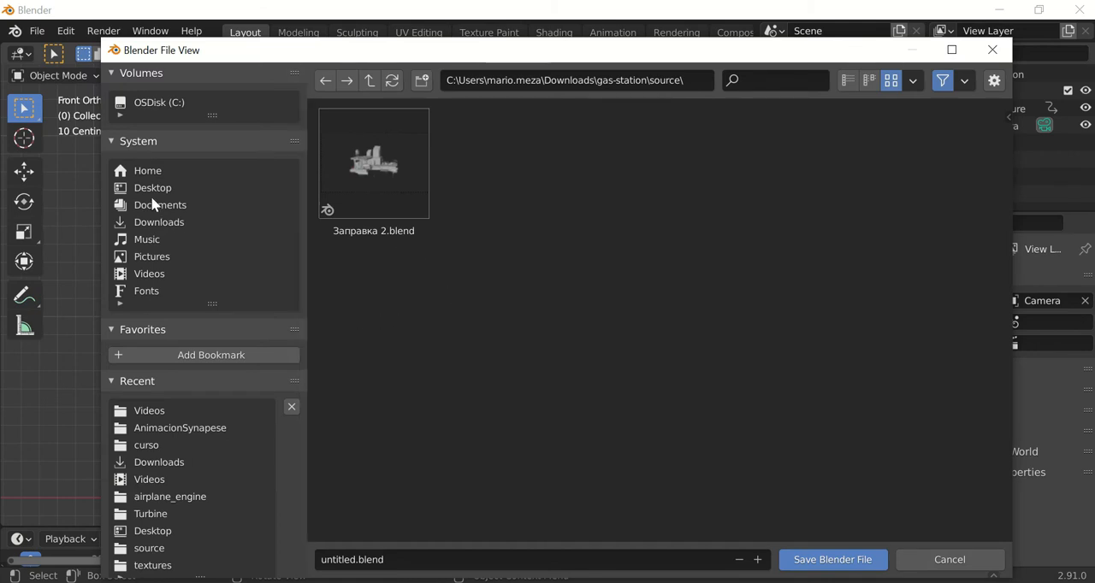
click(160, 222)
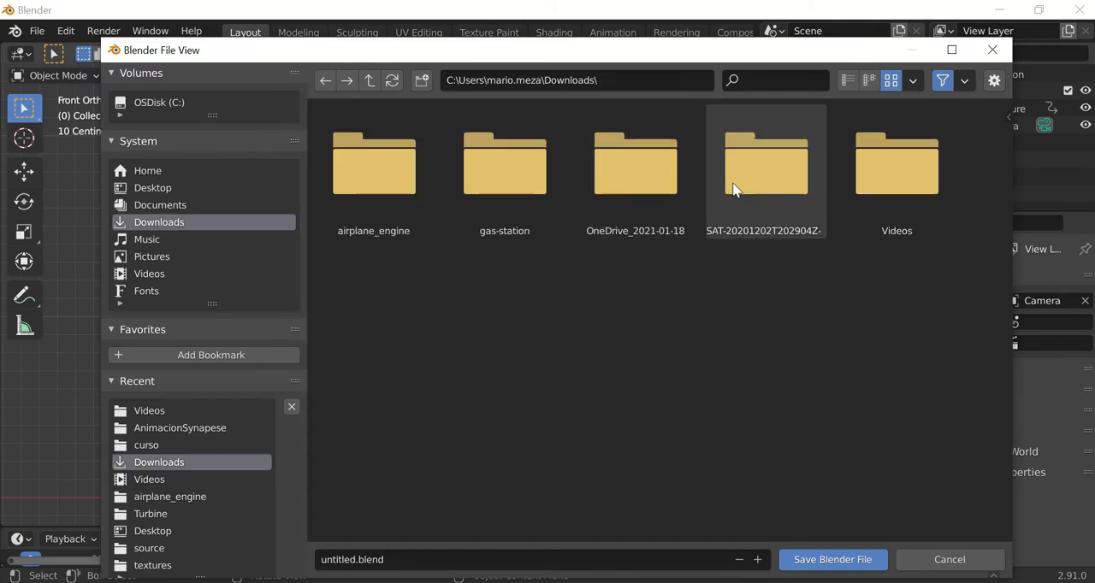
double_click(877, 188)
Name the file "first model.blend" and save it.
click(391, 559)
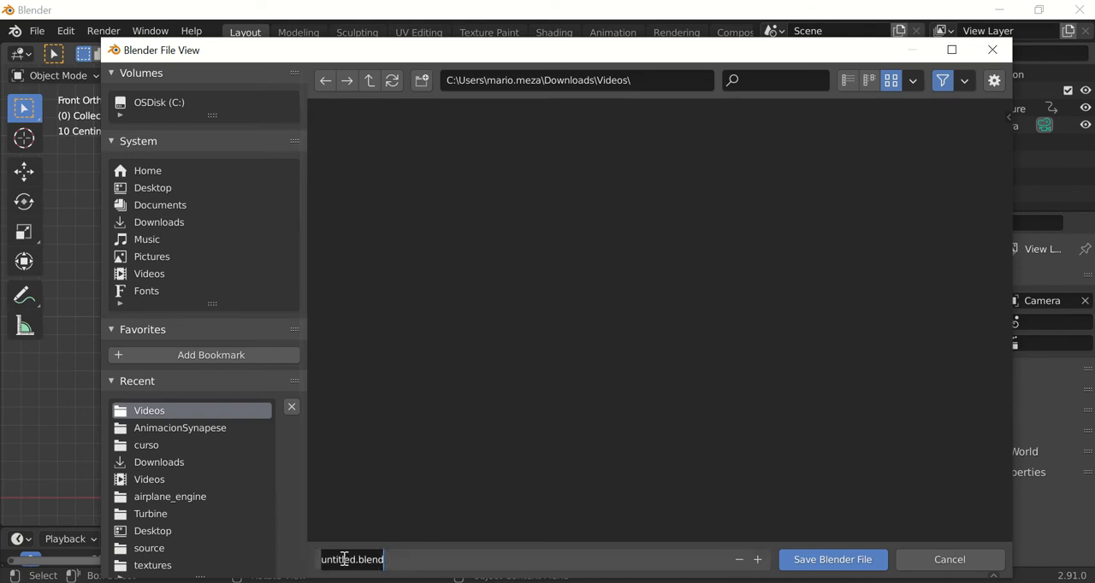
double_click(345, 560)
text(mode)
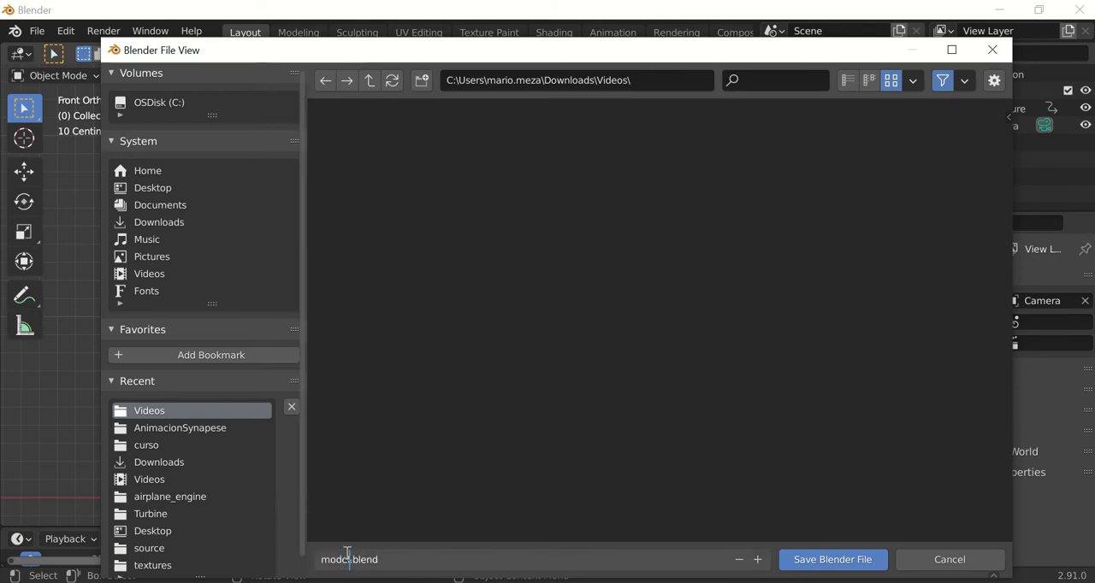
text(l)
key(BackSpace)
key(BackSpace)
key(BackSpace)
key(BackSpace)
key(BackSpace)
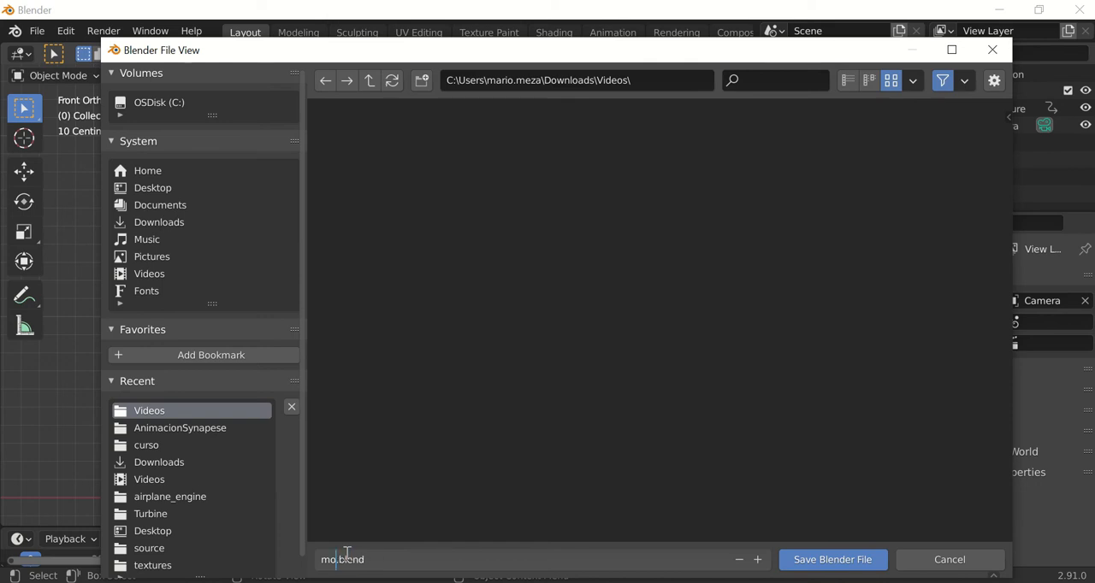
text(first mo)
text(dek)
key(BackSpace)
text(l)
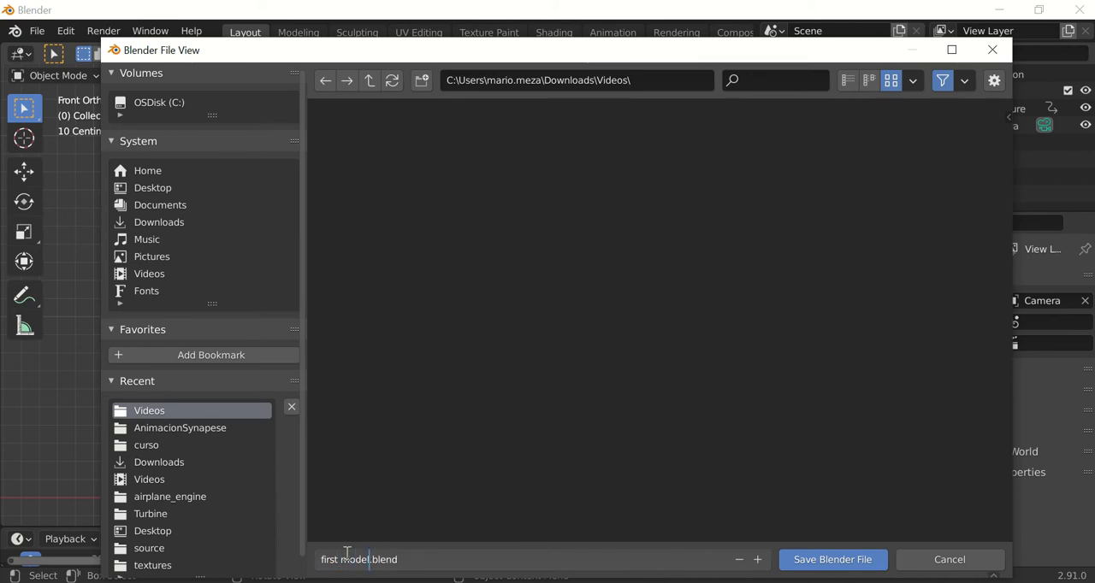
click(821, 559)
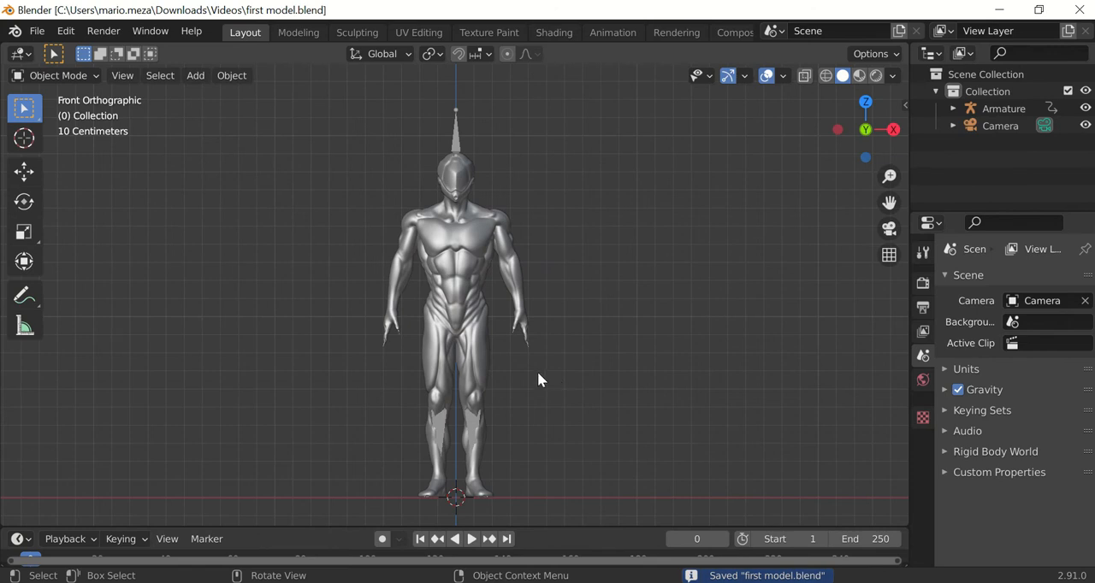
Select all objects in the scene and start an FBX export.
scroll(558, 278, down, 1)
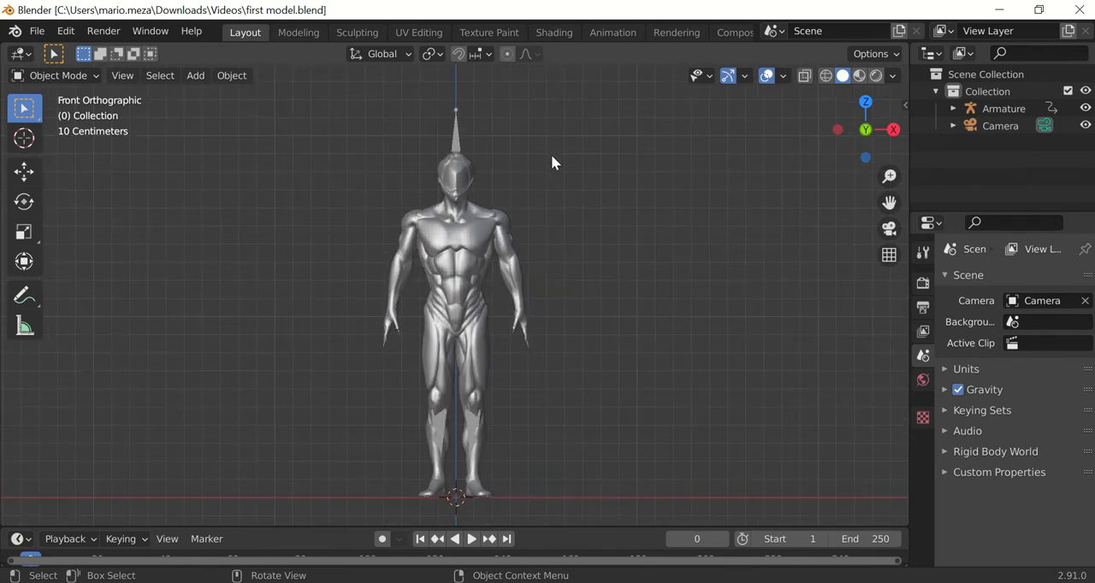
key(a)
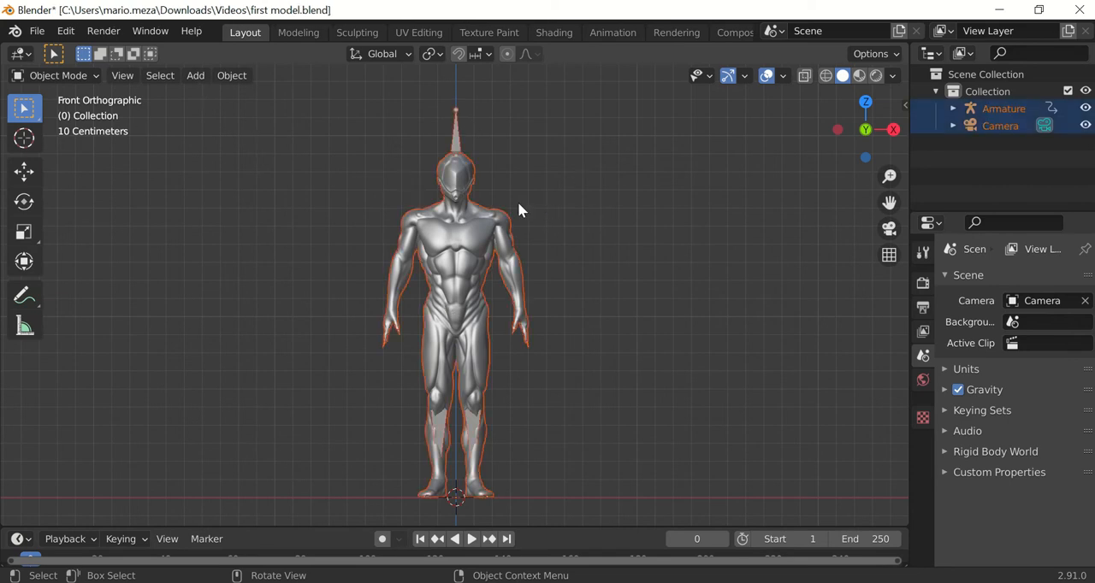
click(38, 31)
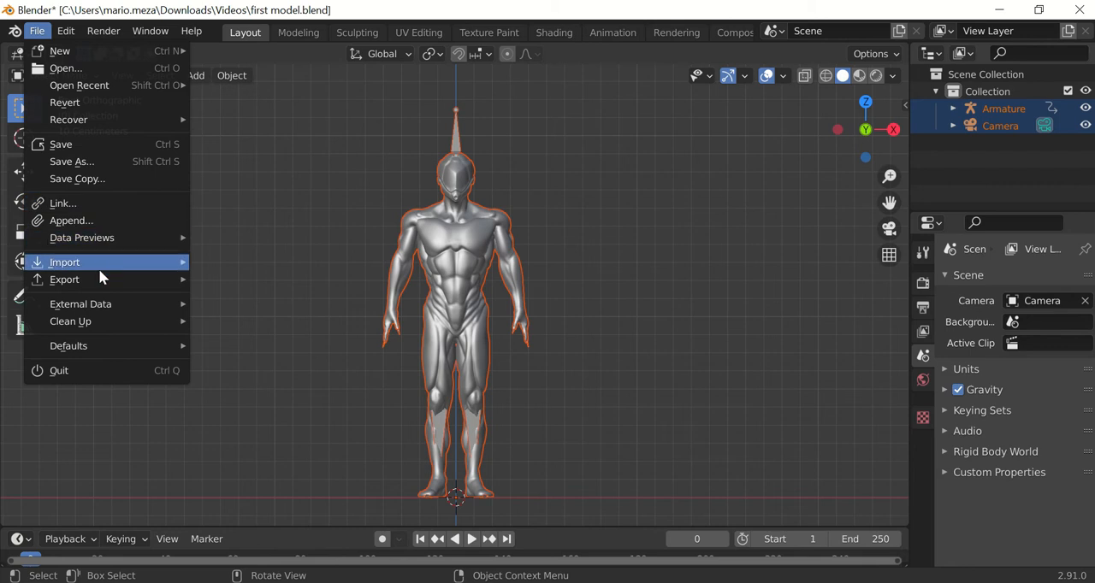
mouse_move(99, 280)
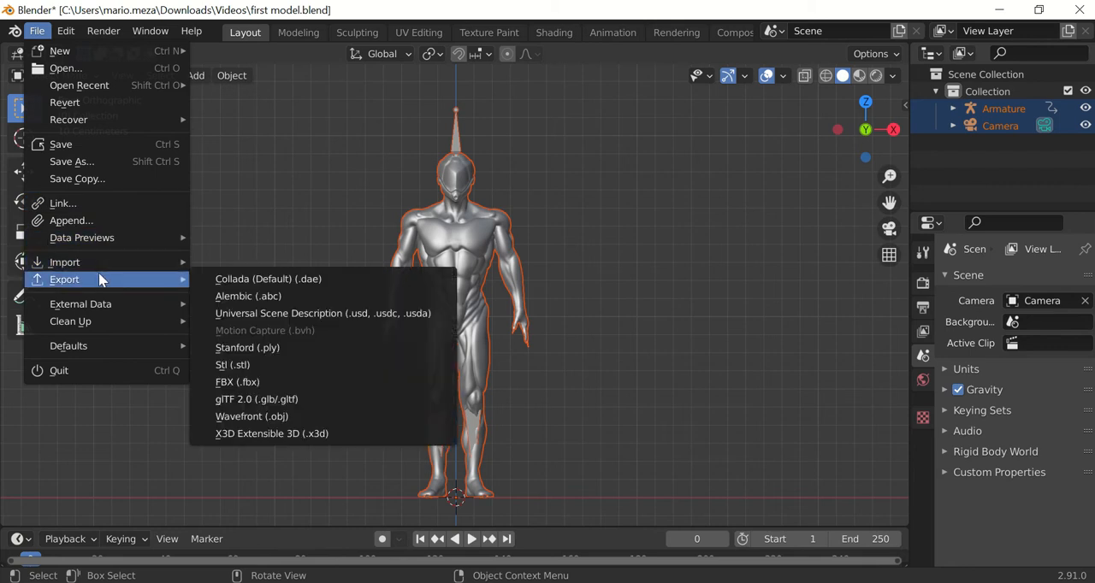
click(246, 381)
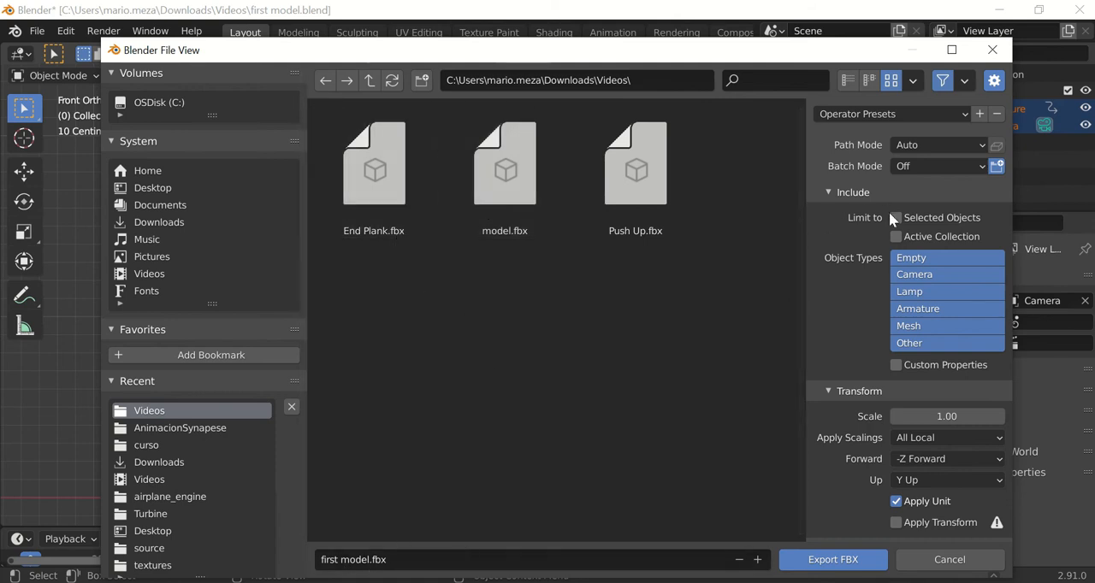
Limit the export to selected objects, check the Bake Animation options, and export as "first model.fbx" in the Videos folder.
scroll(958, 278, down, 3)
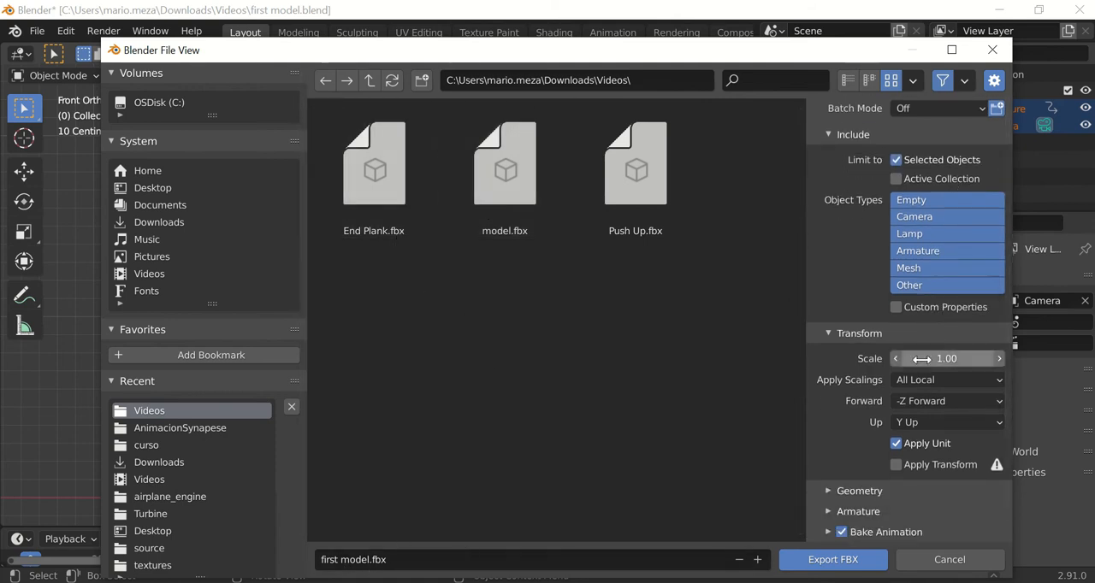
click(827, 532)
scroll(899, 513, down, 1)
scroll(898, 513, down, 5)
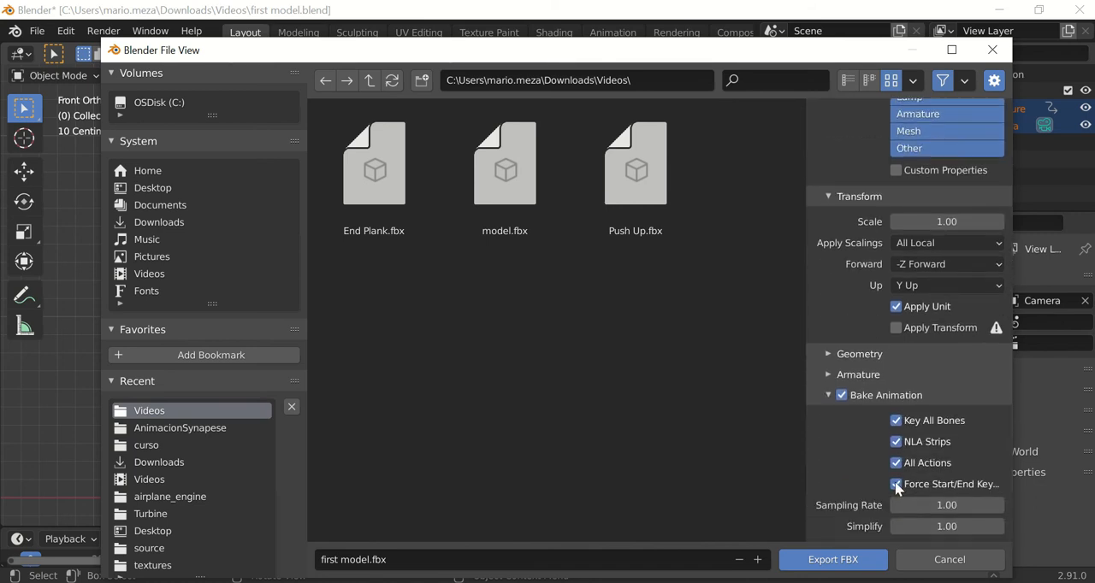
scroll(912, 424, up, 9)
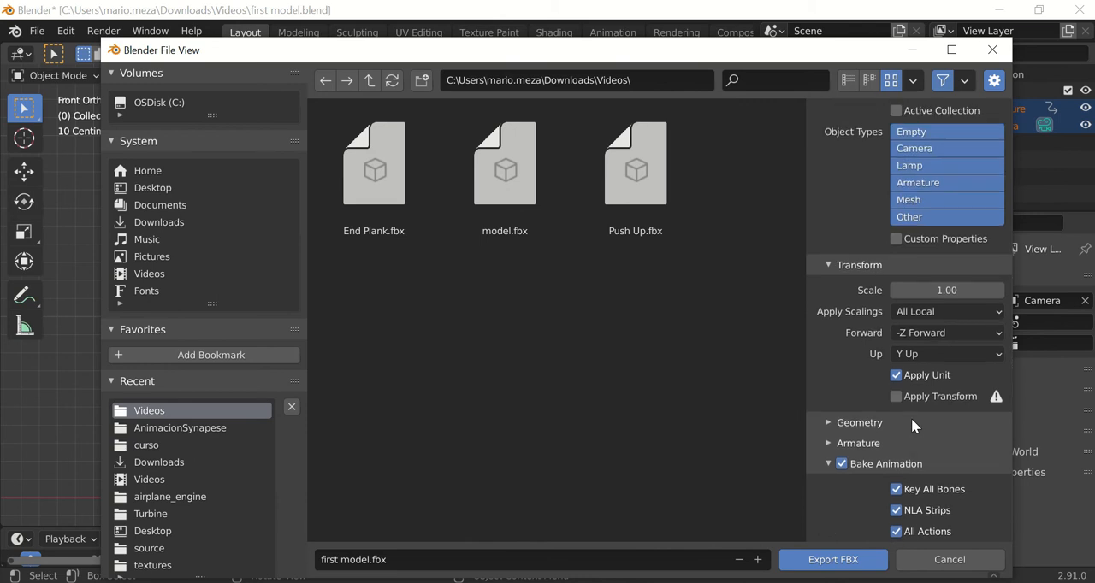
click(841, 557)
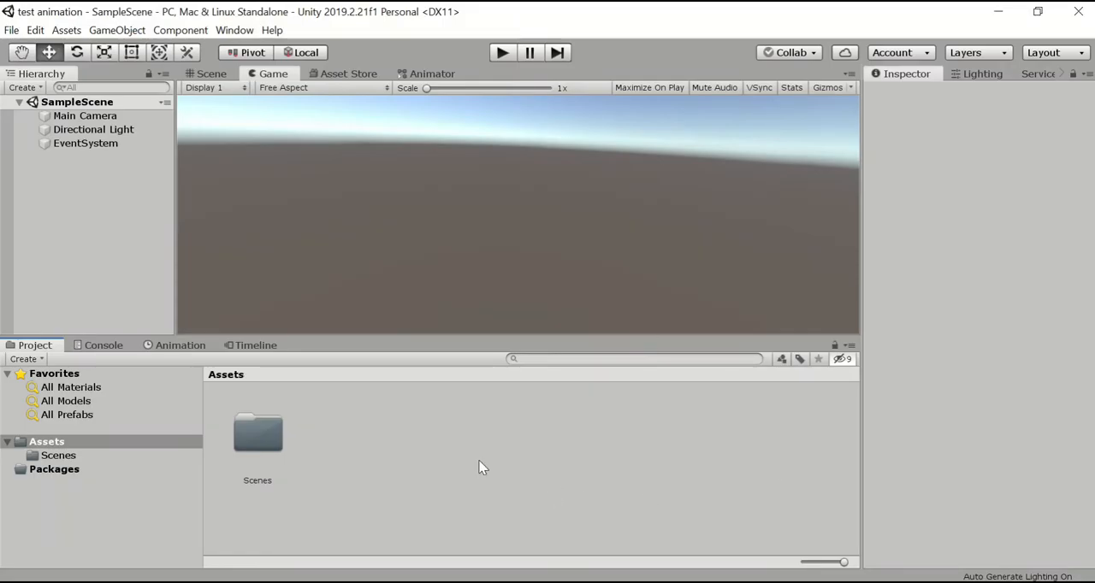
click(60, 441)
click(58, 455)
click(53, 443)
click(7, 442)
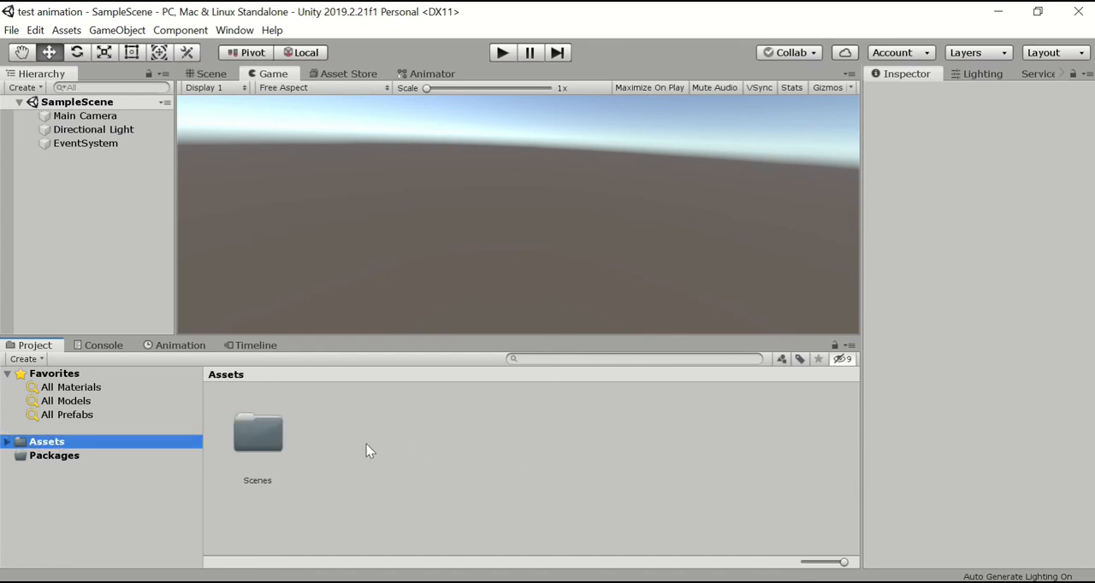
click(7, 442)
In the Unity project, create a folder named "Animations" inside the Assets folder.
right_click(50, 443)
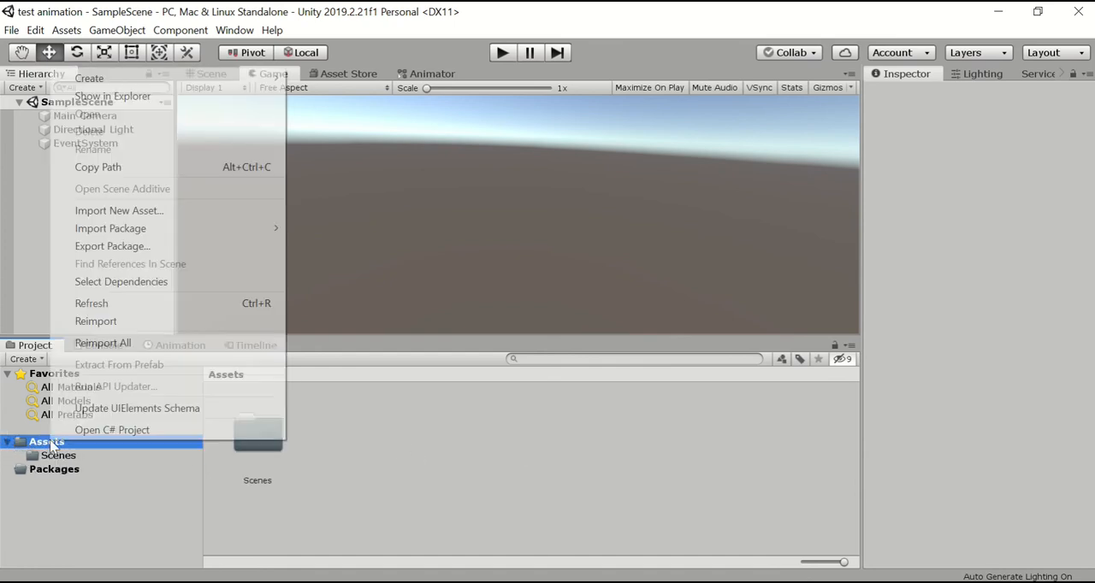
mouse_move(145, 73)
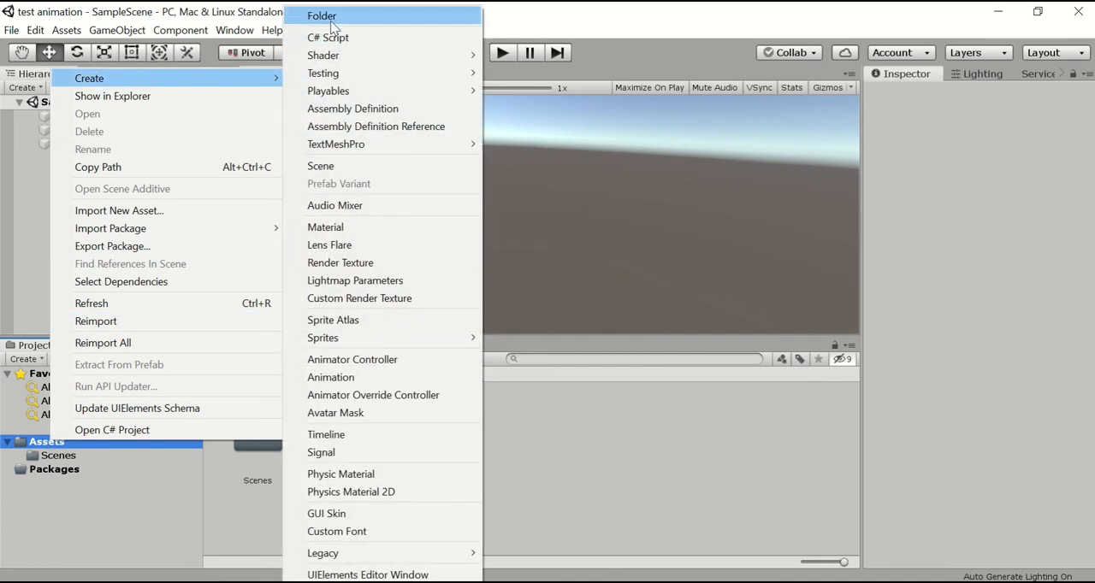
click(333, 18)
text(Animations)
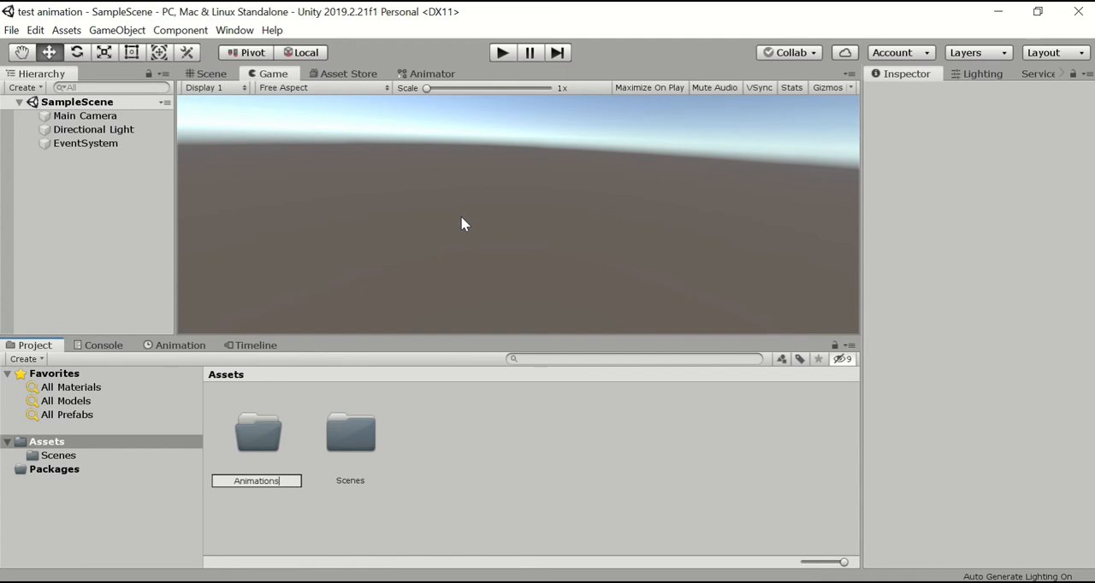
key(Return)
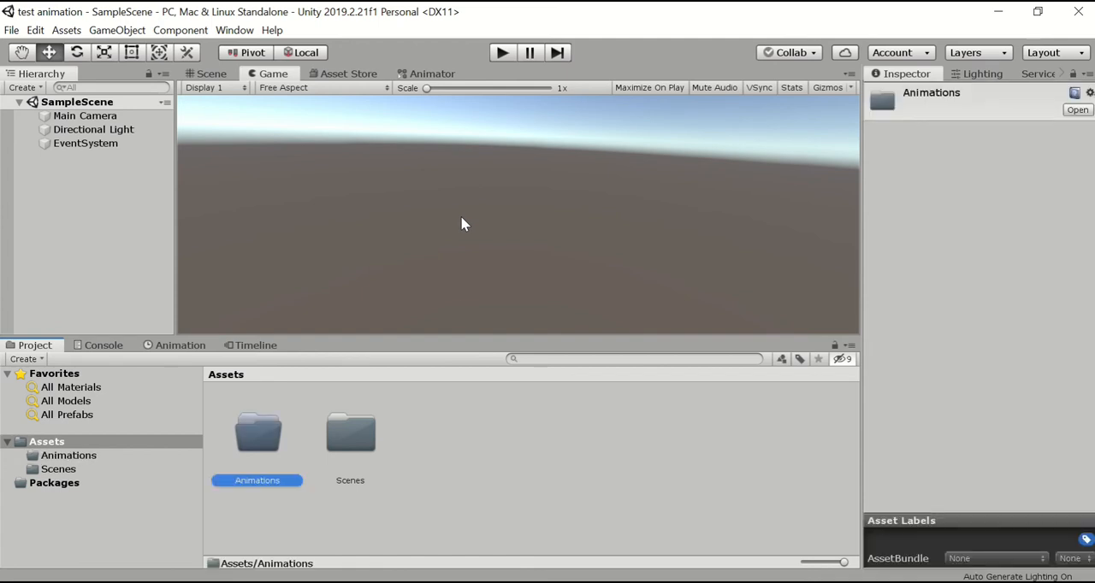
Create a folder named "Meshes" inside the Assets folder.
click(60, 444)
right_click(60, 444)
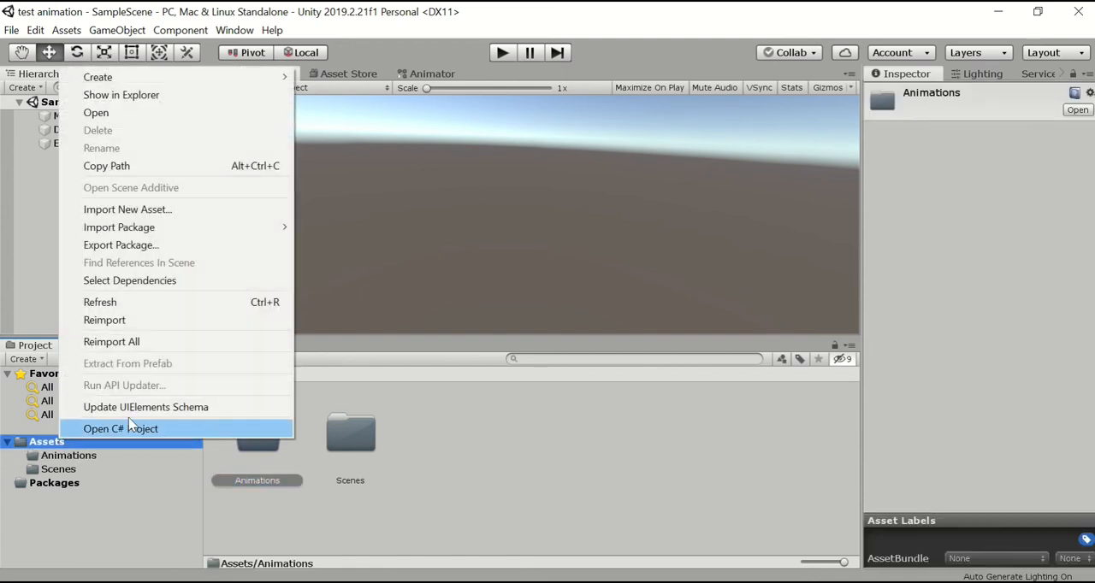
mouse_move(138, 81)
click(332, 16)
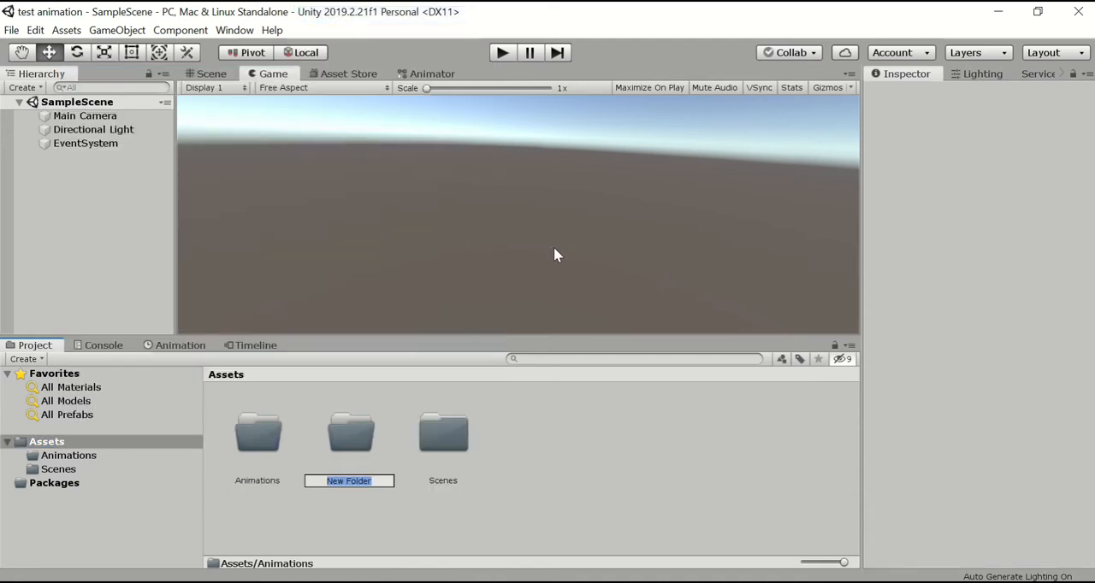
text(Meshes)
key(Return)
click(645, 483)
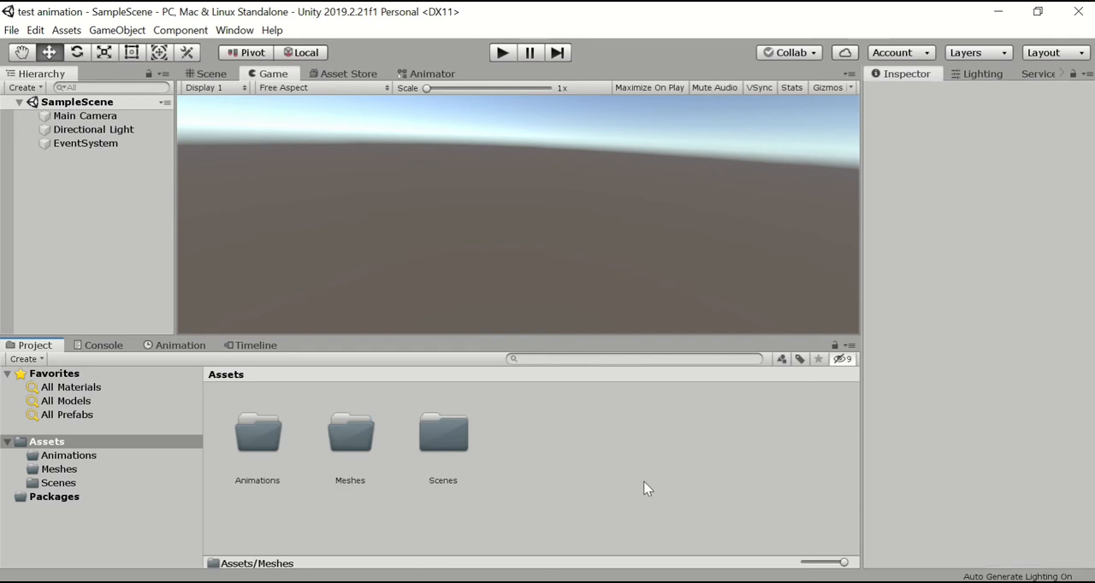
Import the FBX file "first model" from Downloads > Videos into the Meshes folder and check its import settings.
double_click(361, 445)
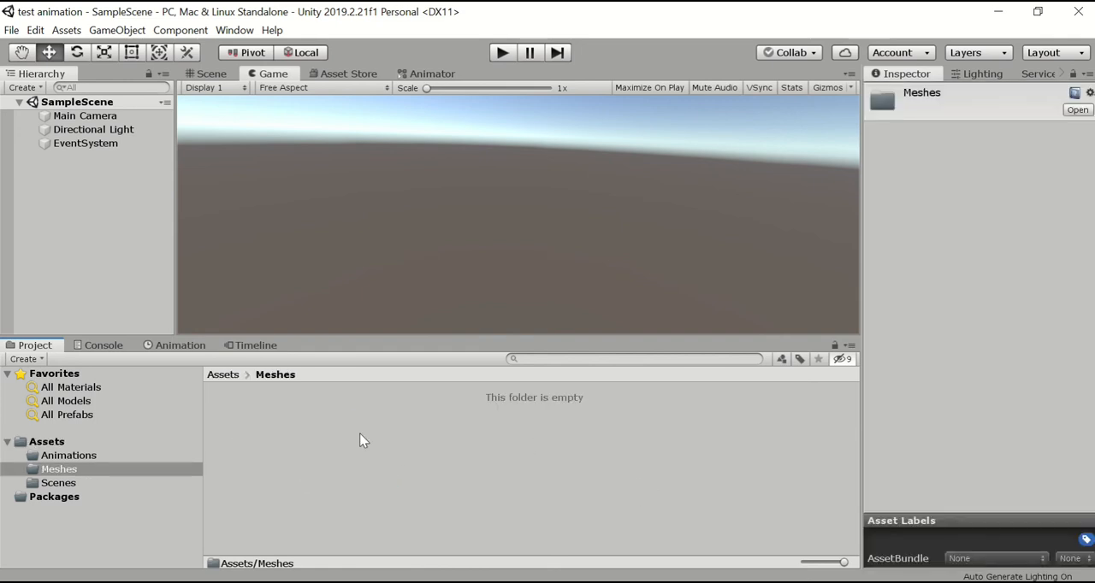
right_click(411, 440)
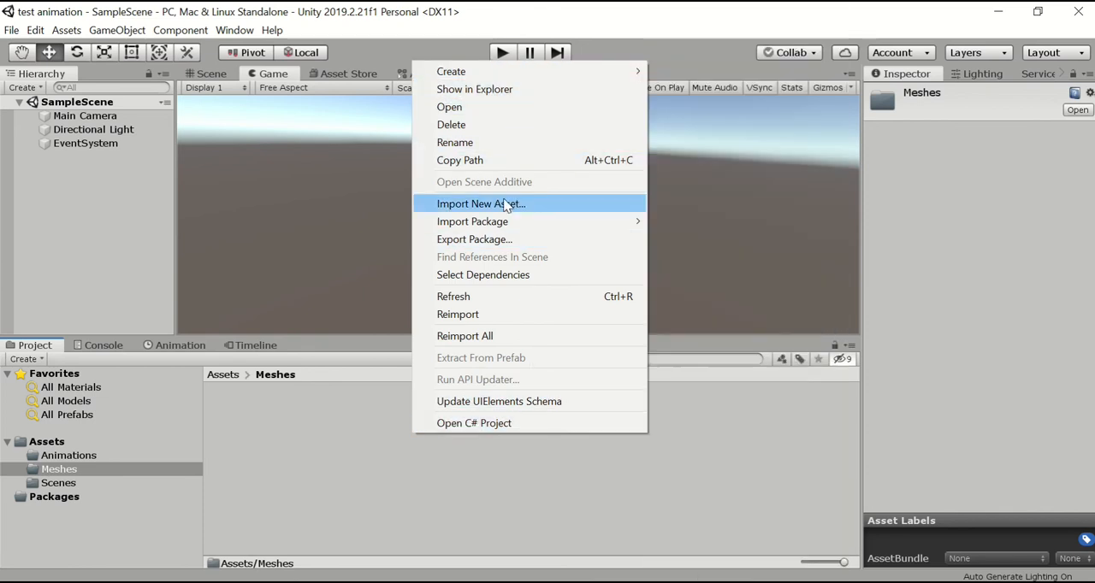
click(508, 205)
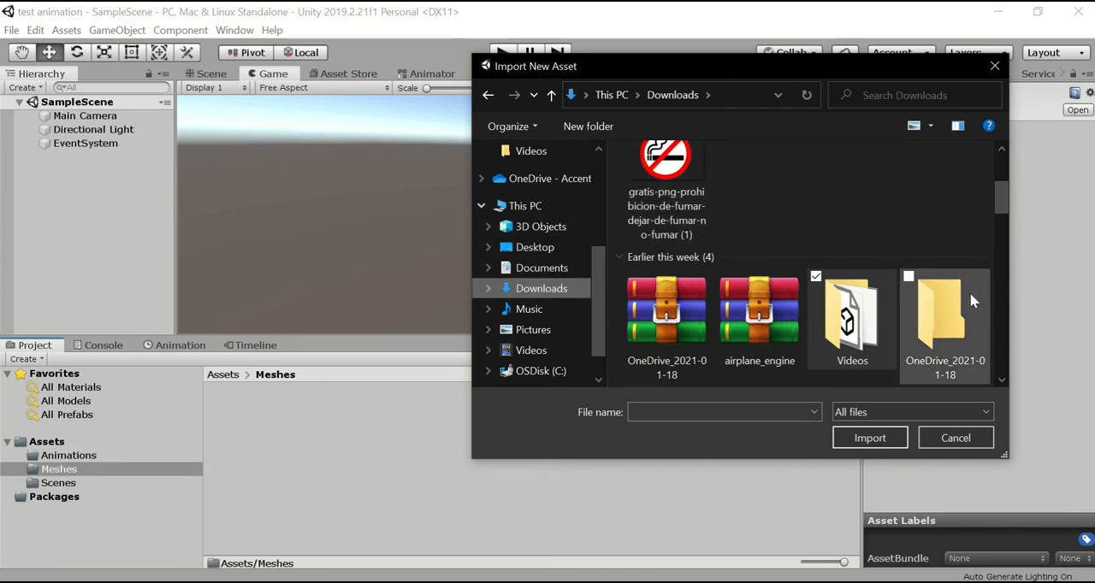
double_click(843, 321)
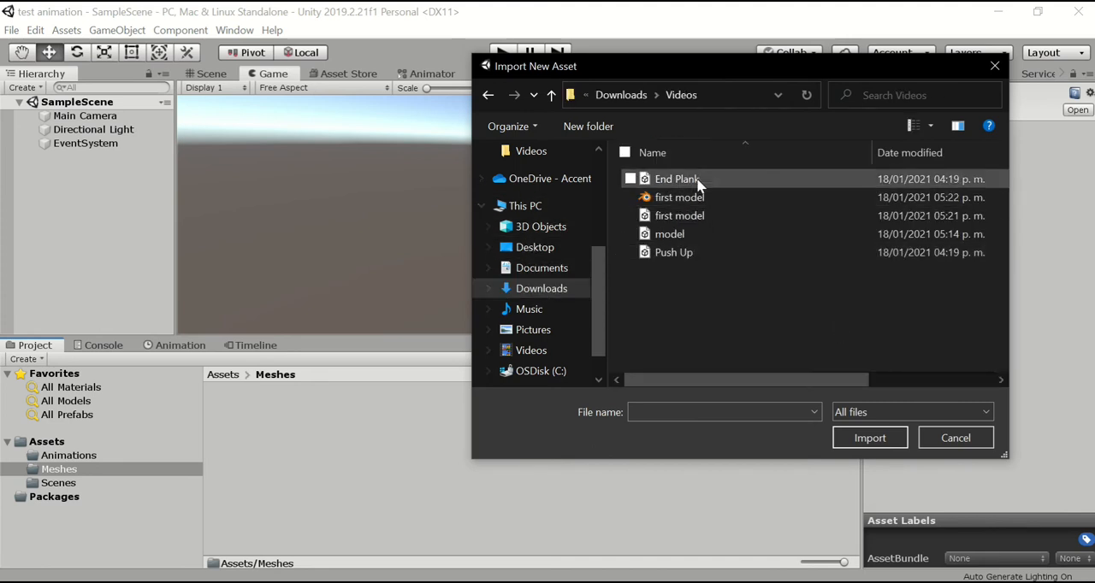
double_click(727, 217)
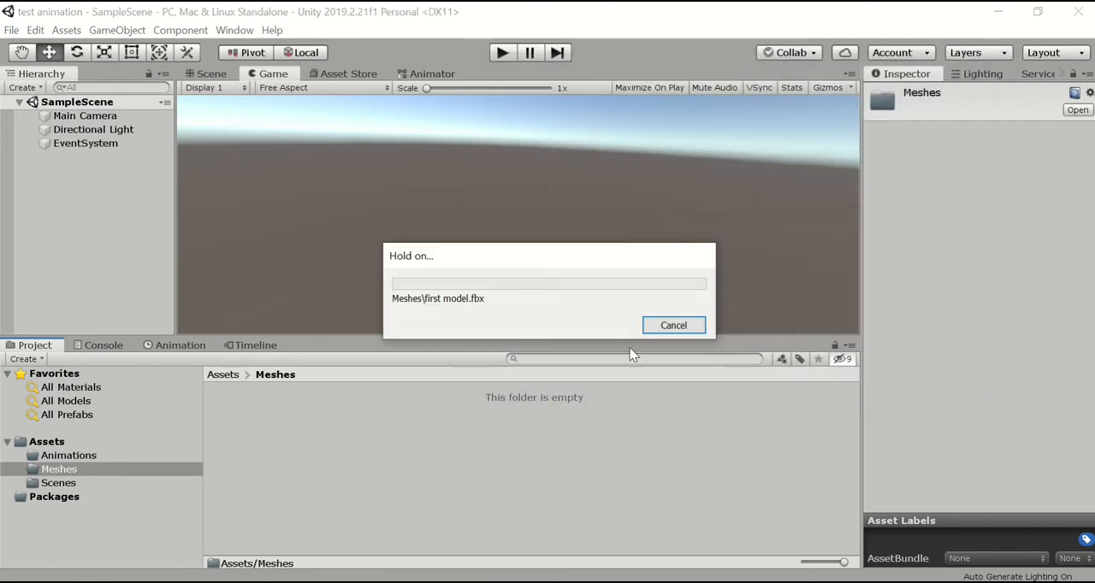
click(402, 427)
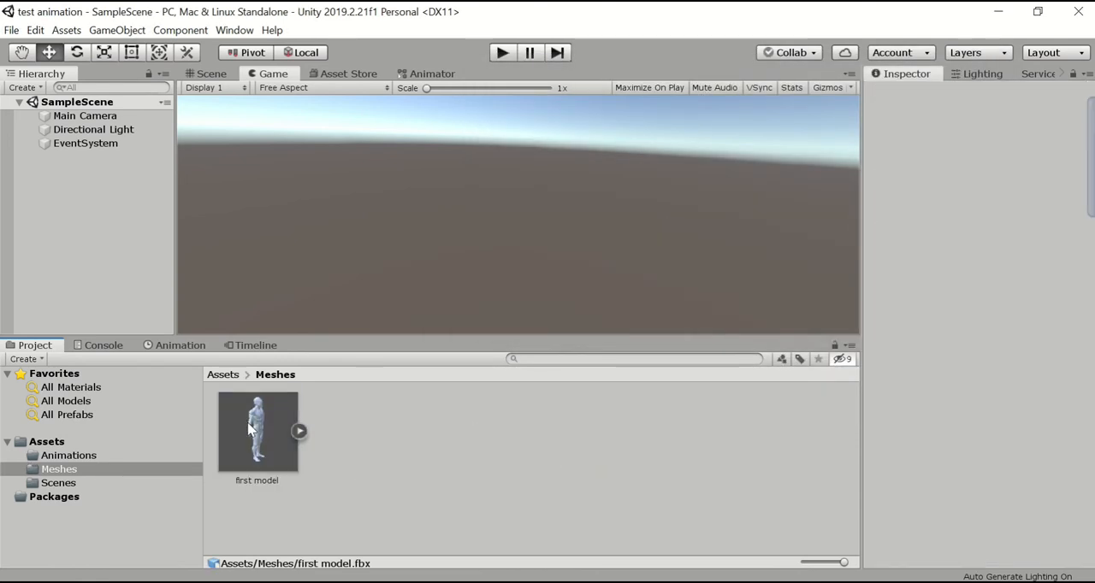
click(251, 429)
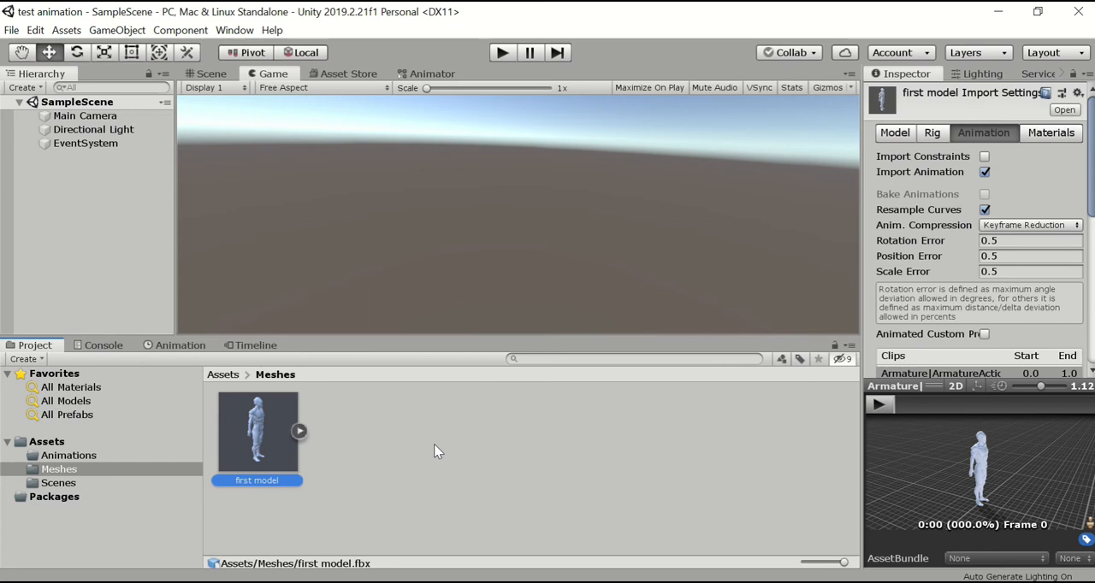
click(456, 462)
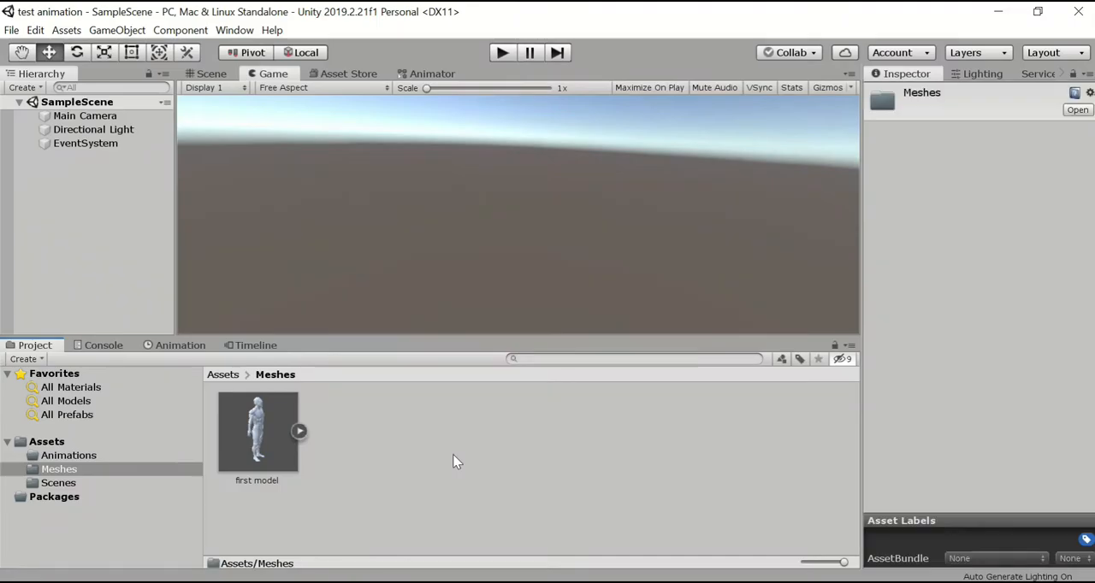
Import the "End Plank" and "Push Up" files from the Videos folder into the Meshes folder.
right_click(452, 457)
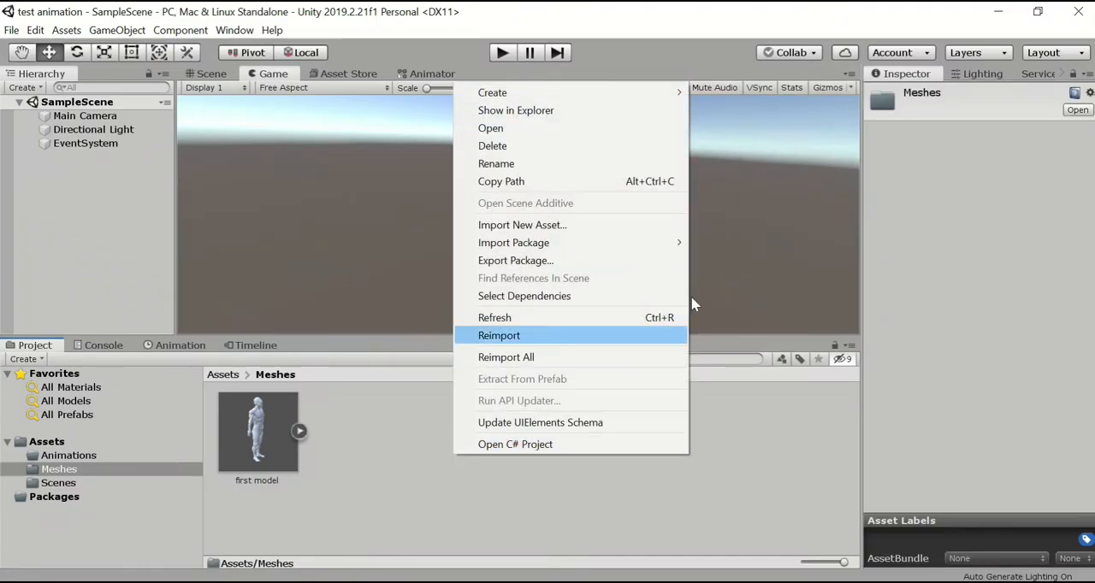
click(563, 227)
click(676, 254)
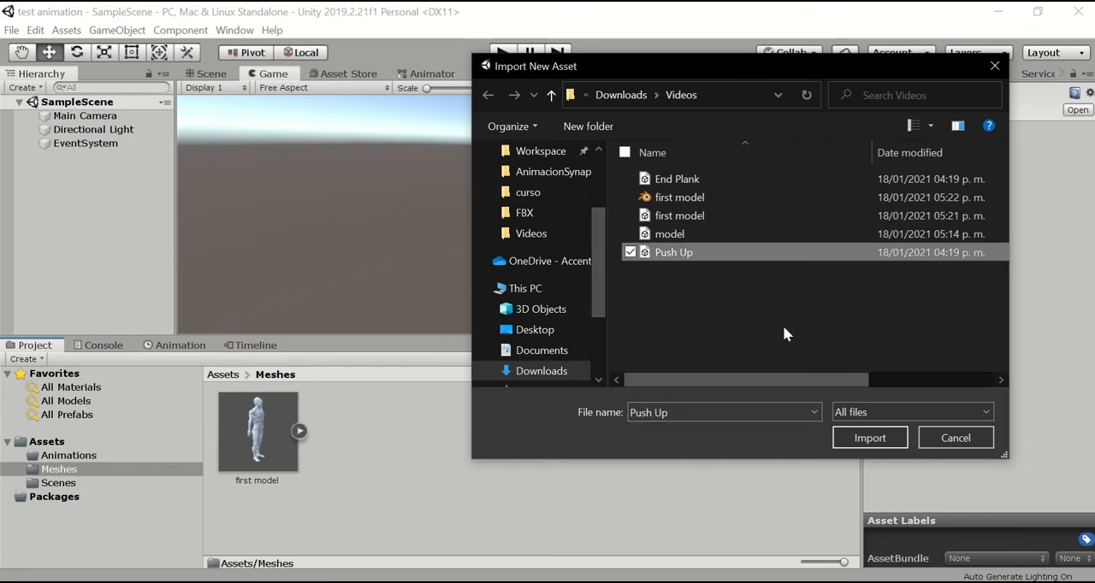
click(631, 178)
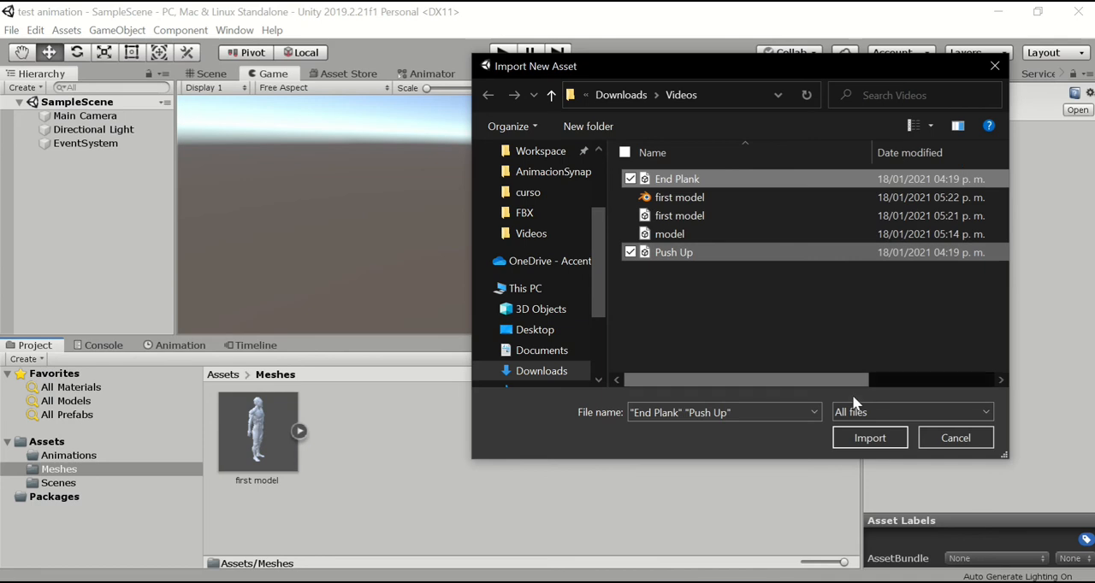
click(860, 442)
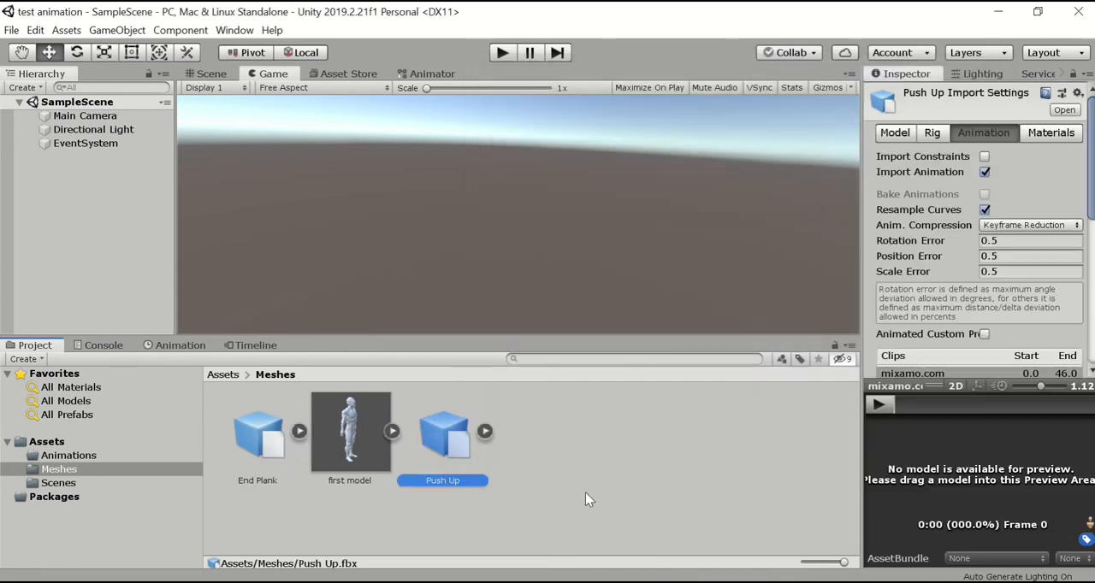
click(596, 469)
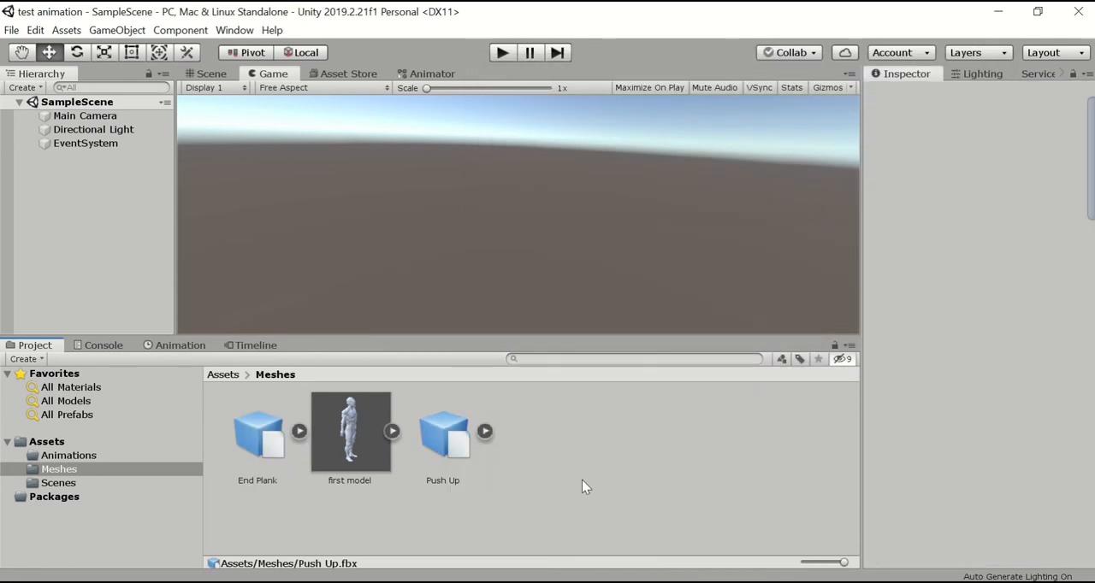
Compare the import settings of first model and Push Up, and preview the first model's animation.
click(375, 445)
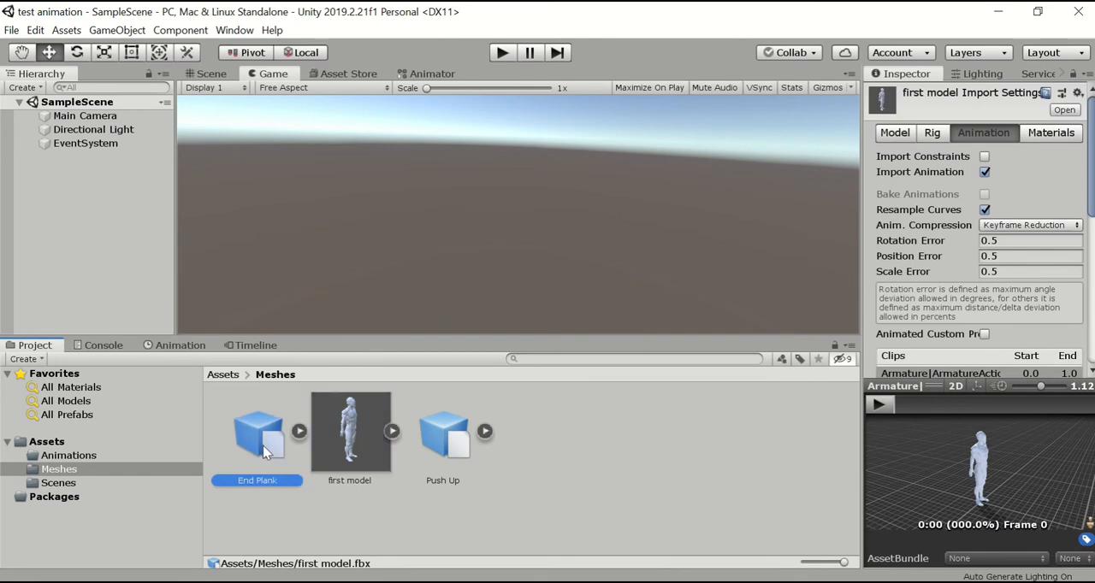
click(460, 453)
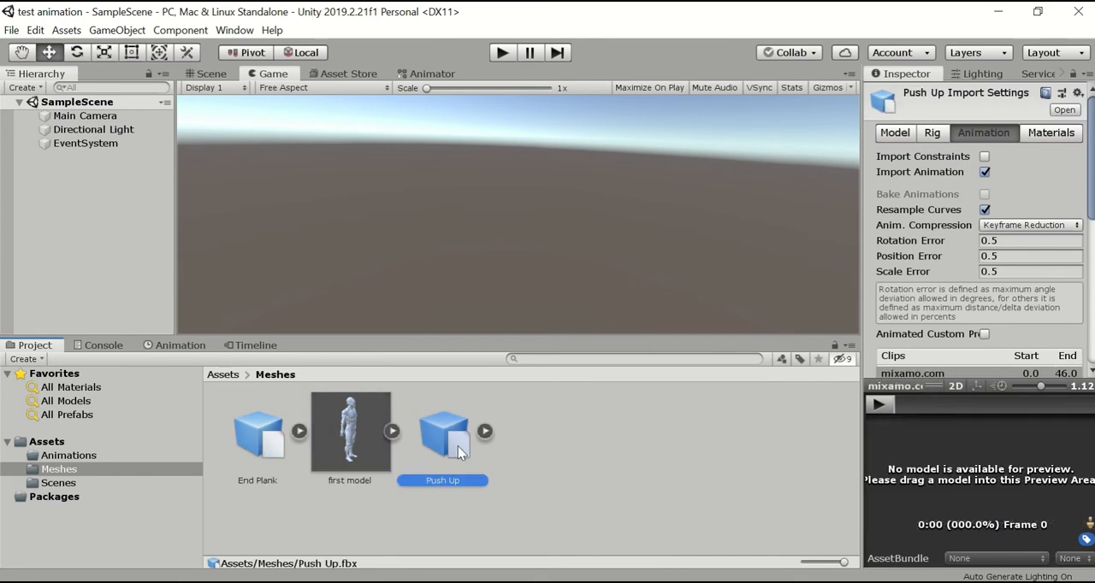
click(578, 497)
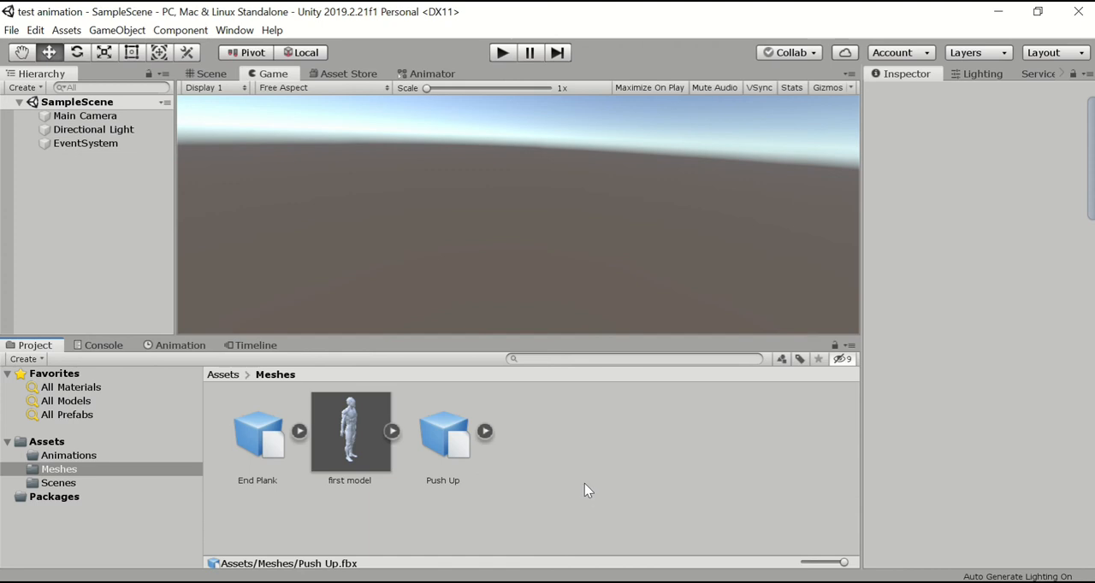
click(358, 438)
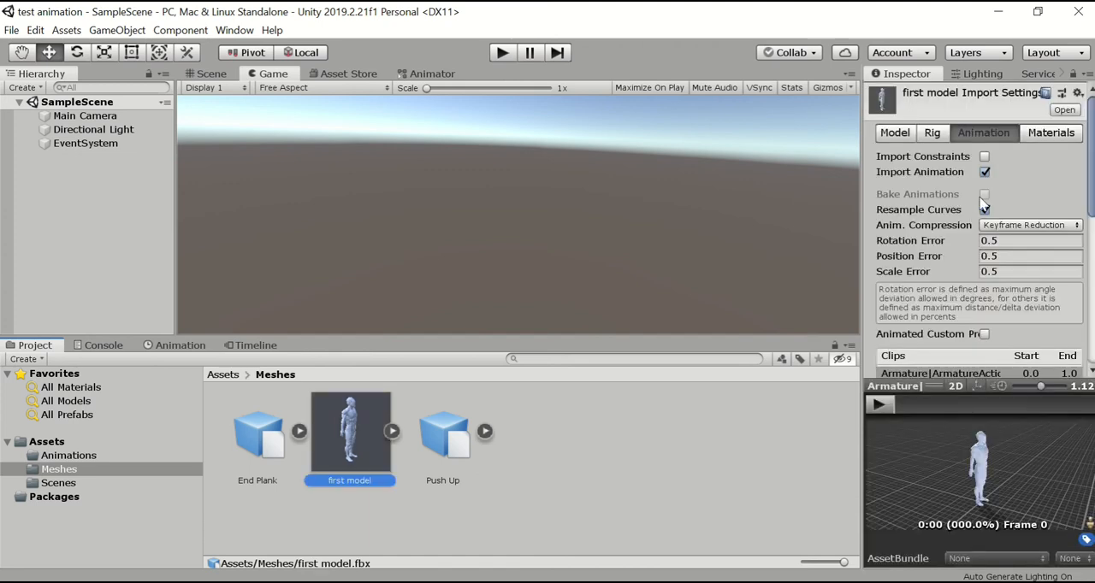
click(883, 410)
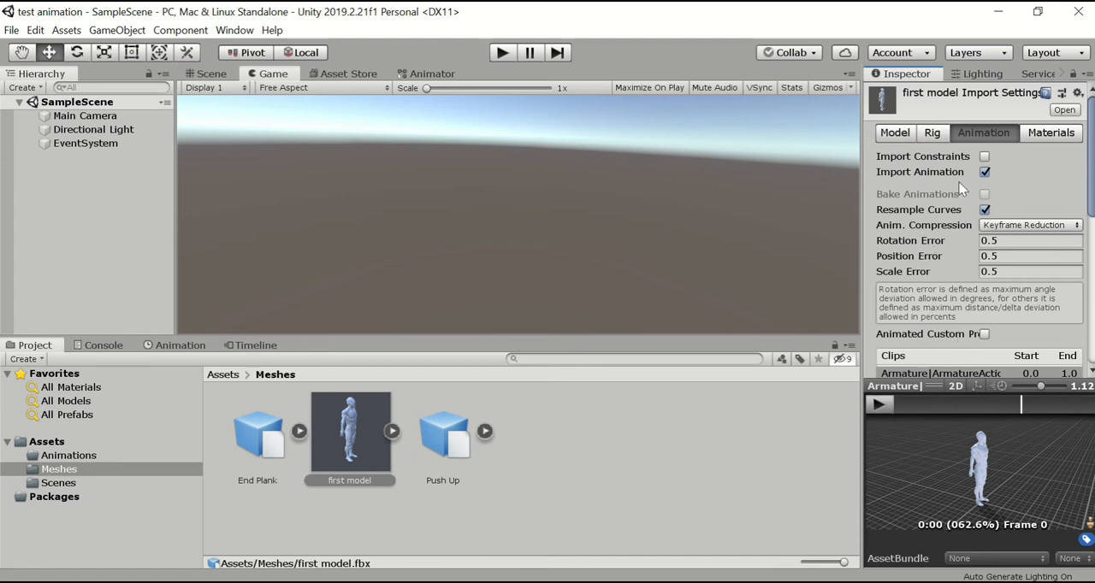
Turn off Import Cameras and Import Lights in the first model's Model settings and apply the changes.
click(894, 132)
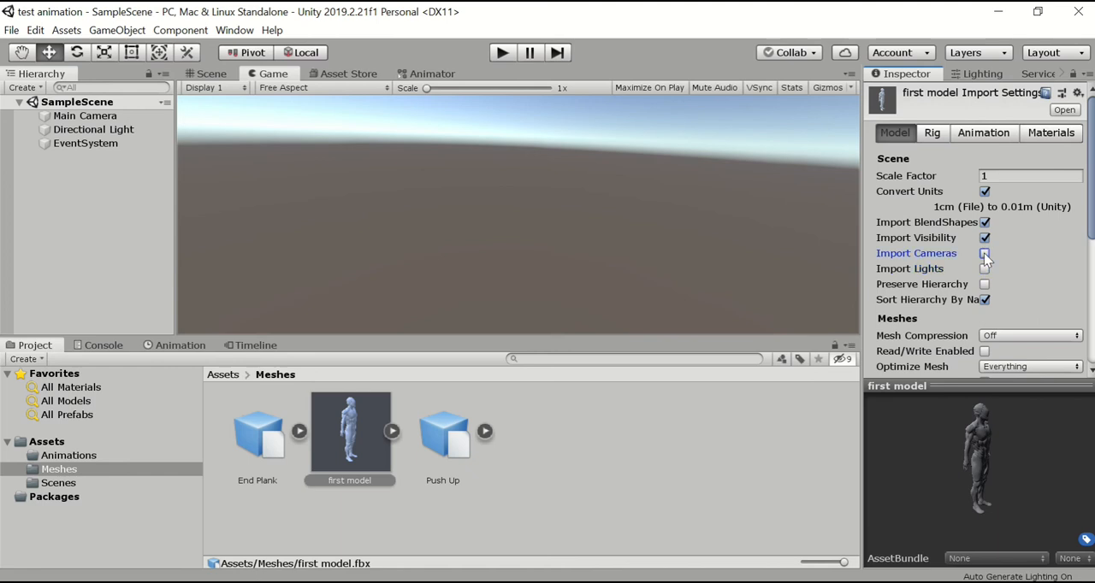
scroll(1076, 312, down, 5)
click(1074, 364)
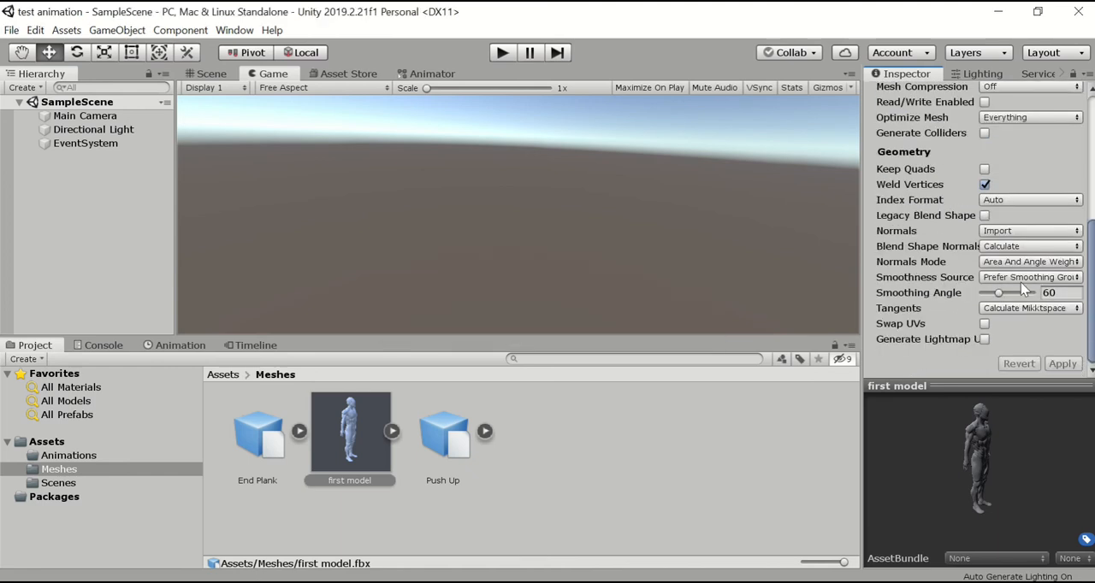
Set the first model's rig Animation Type to Humanoid and its Avatar Definition to Copy From Other Avatar.
click(936, 132)
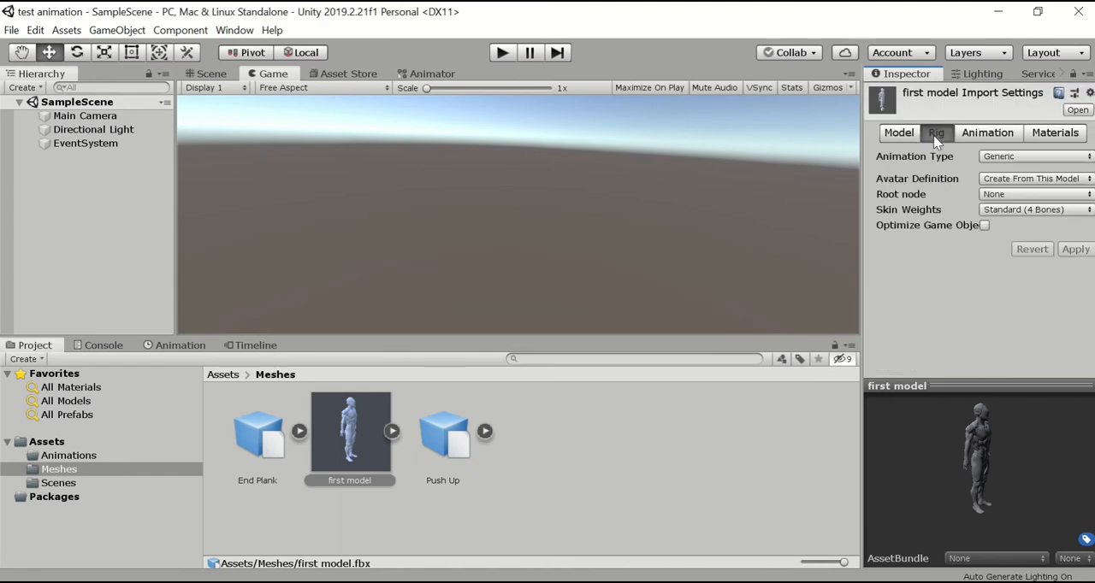
click(1087, 162)
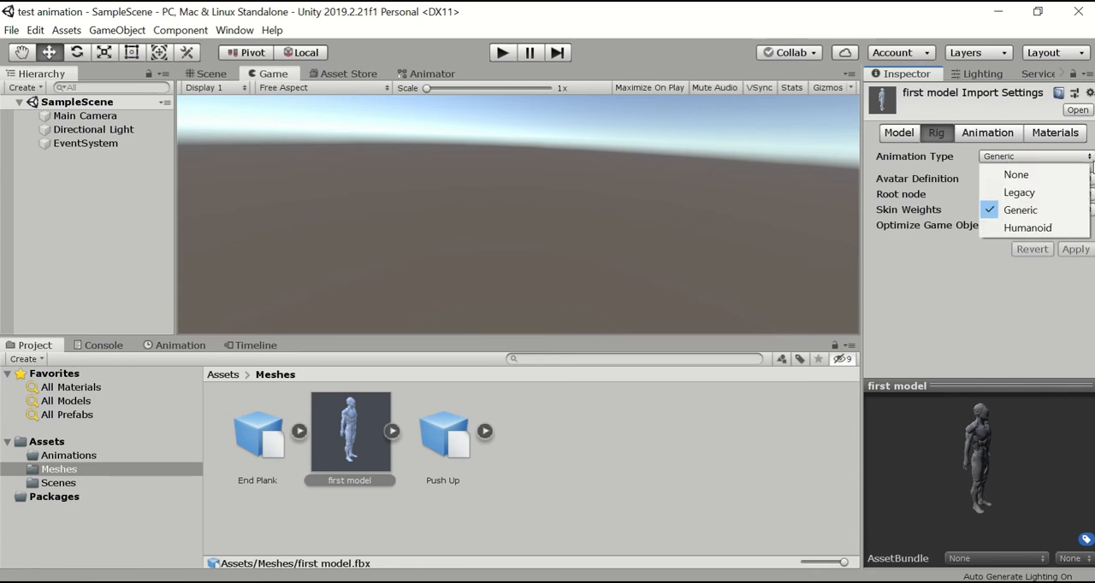
click(1027, 227)
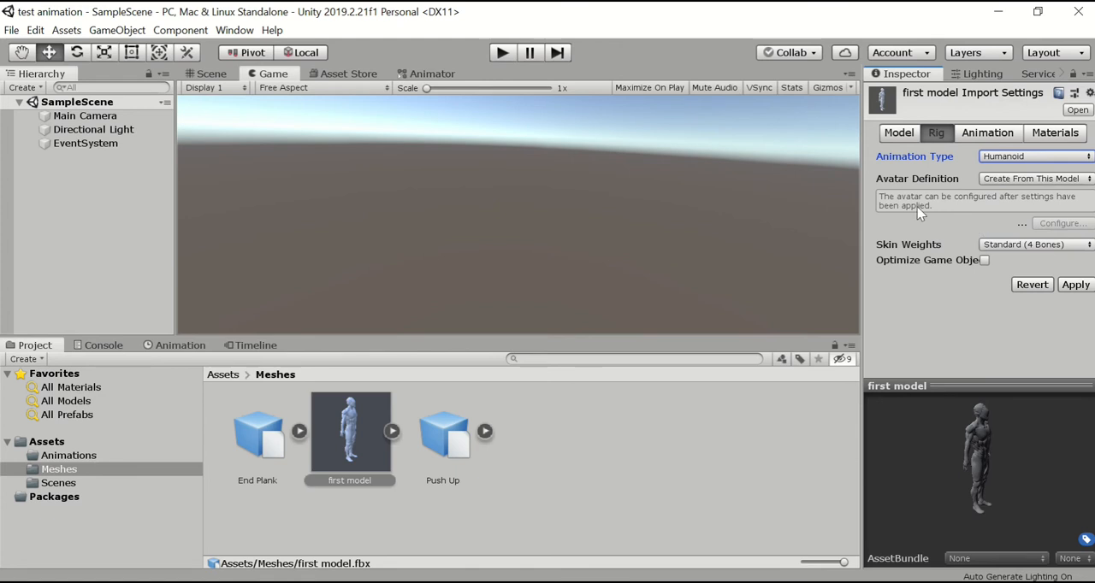
click(1089, 181)
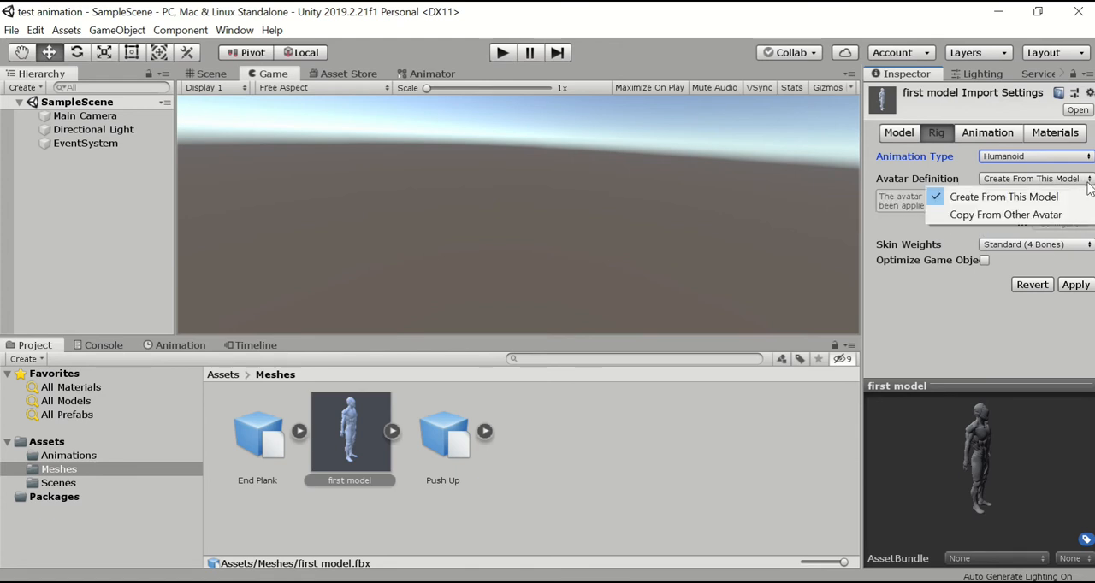
click(982, 217)
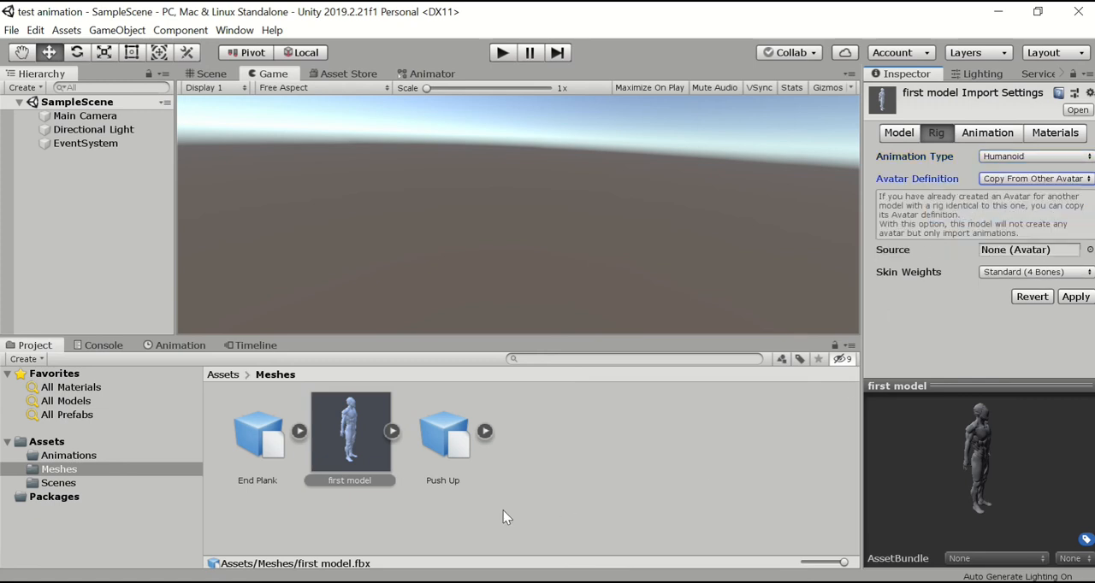
View the sub-assets inside End Plank, collapse them again and leave the first model's import settings.
click(299, 432)
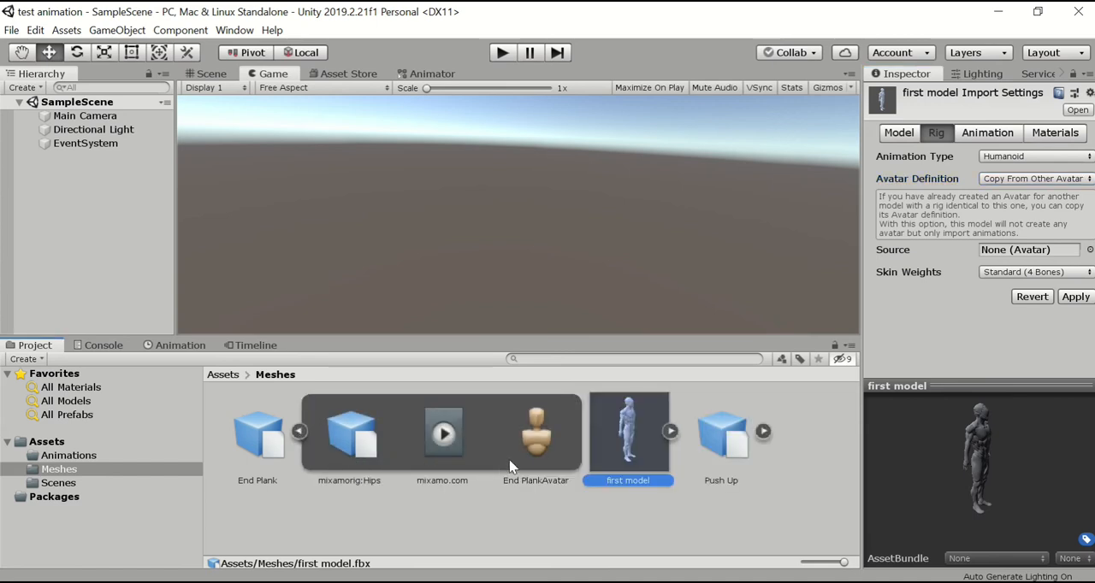
click(299, 432)
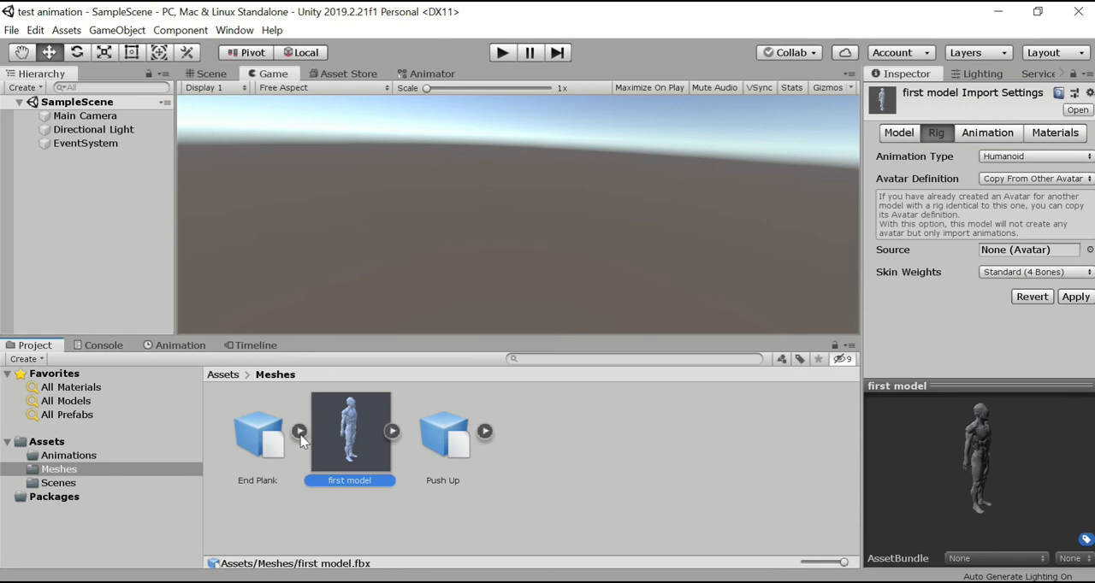
click(626, 462)
click(525, 336)
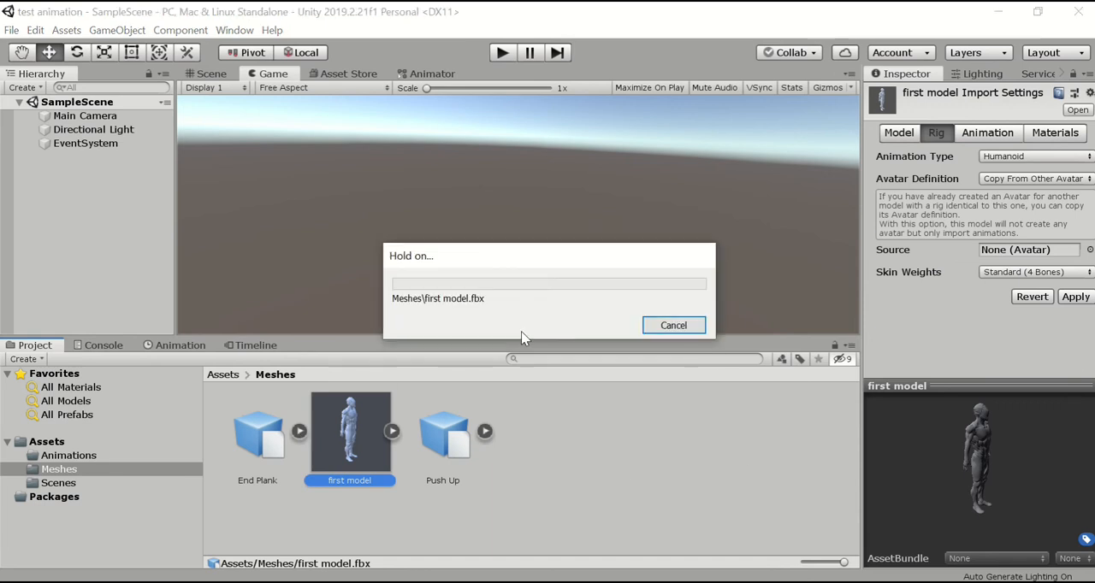
Turn off Import Lights and Import Cameras in the End Plank asset's Model settings.
click(248, 441)
click(907, 137)
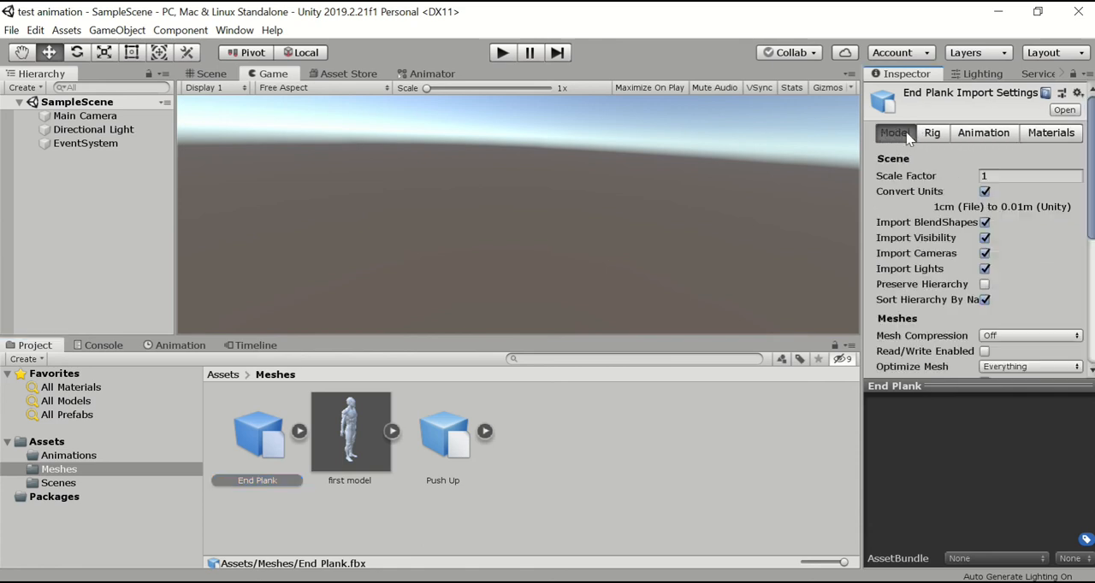
click(985, 269)
click(985, 253)
Rename the End Plank asset's animation clip as EndBlank and apply its import settings.
click(932, 135)
click(988, 135)
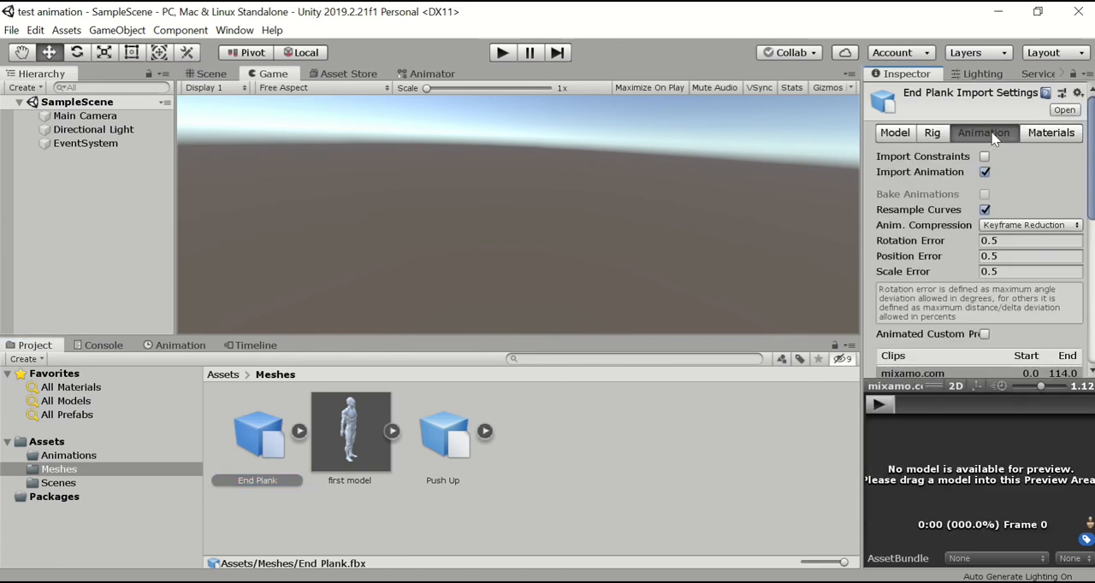
scroll(1026, 301, down, 3)
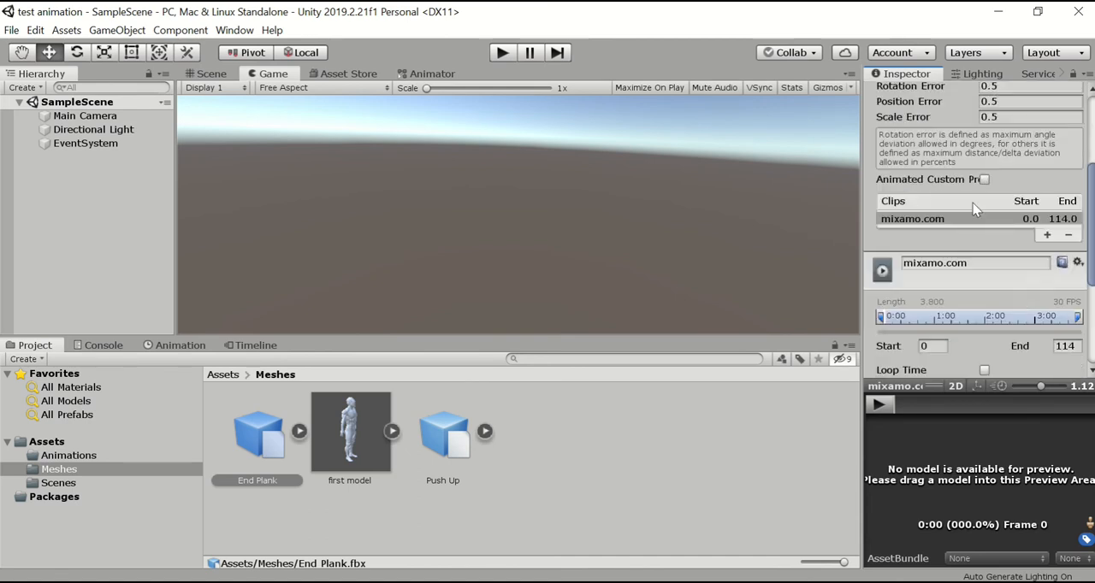
click(966, 263)
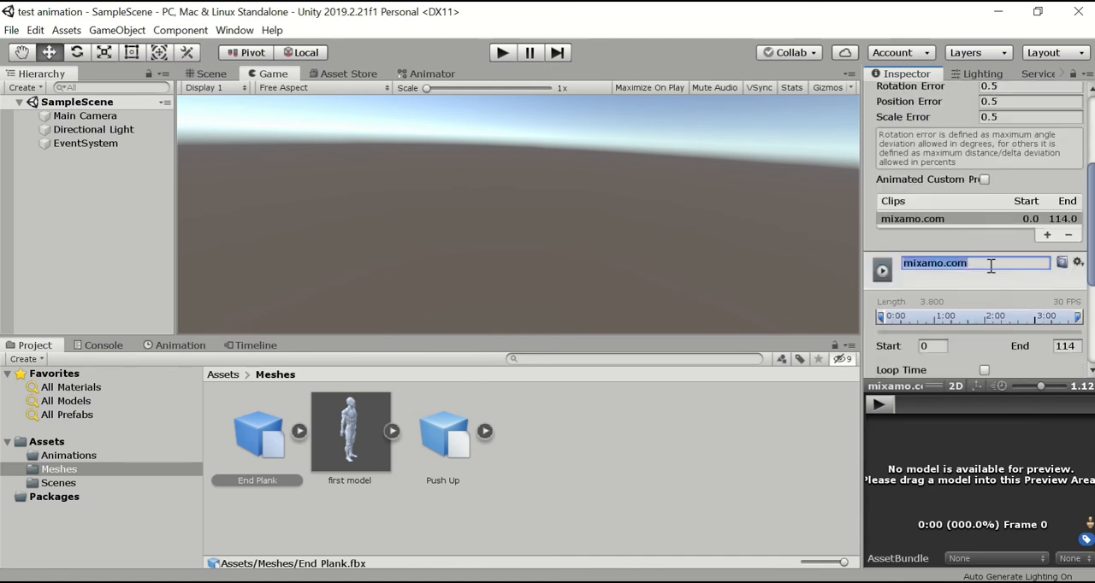
text(EndBlank)
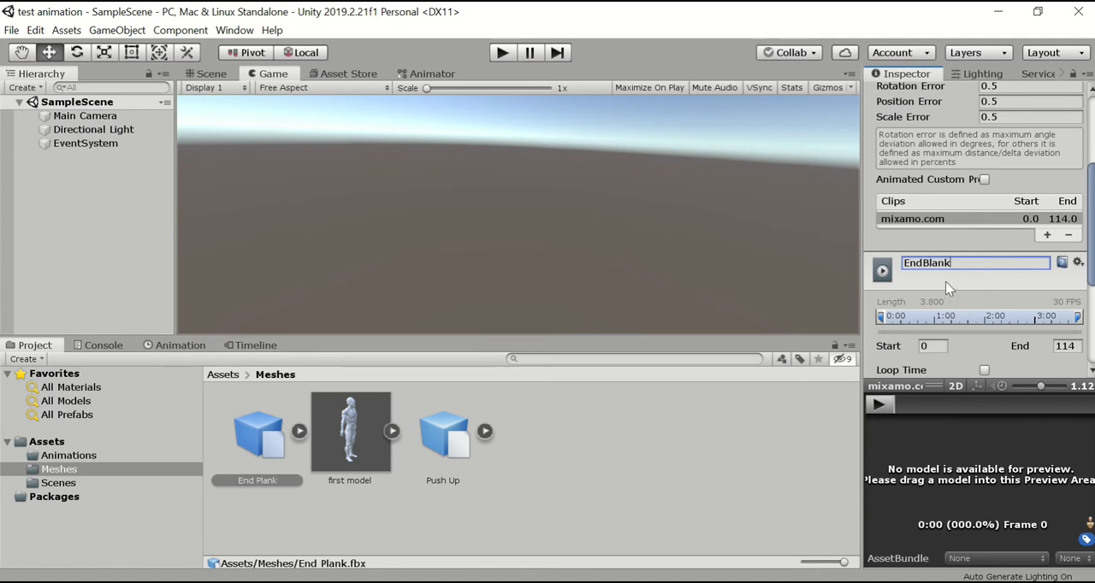
scroll(1022, 317, down, 3)
scroll(1065, 316, down, 1)
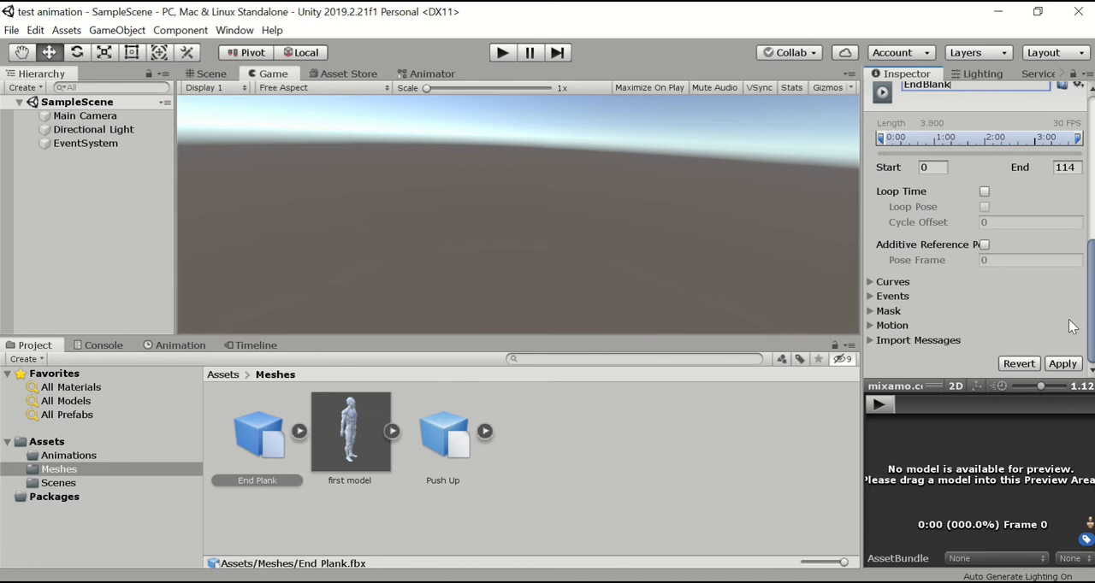
click(1062, 364)
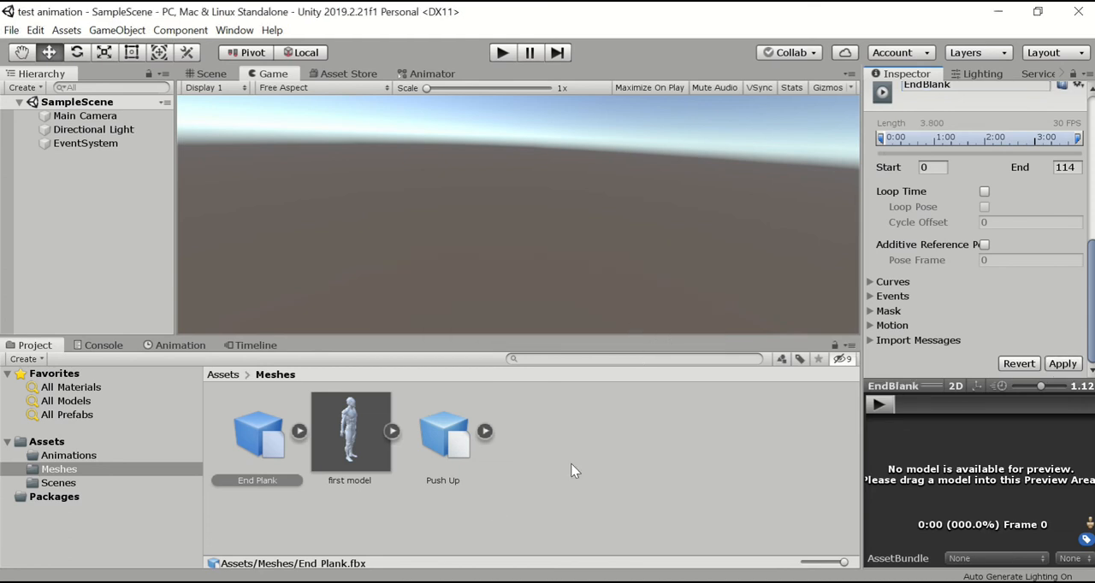
Turn off Import Lights and Import Cameras in the Push Up asset's Model settings.
click(458, 439)
click(522, 329)
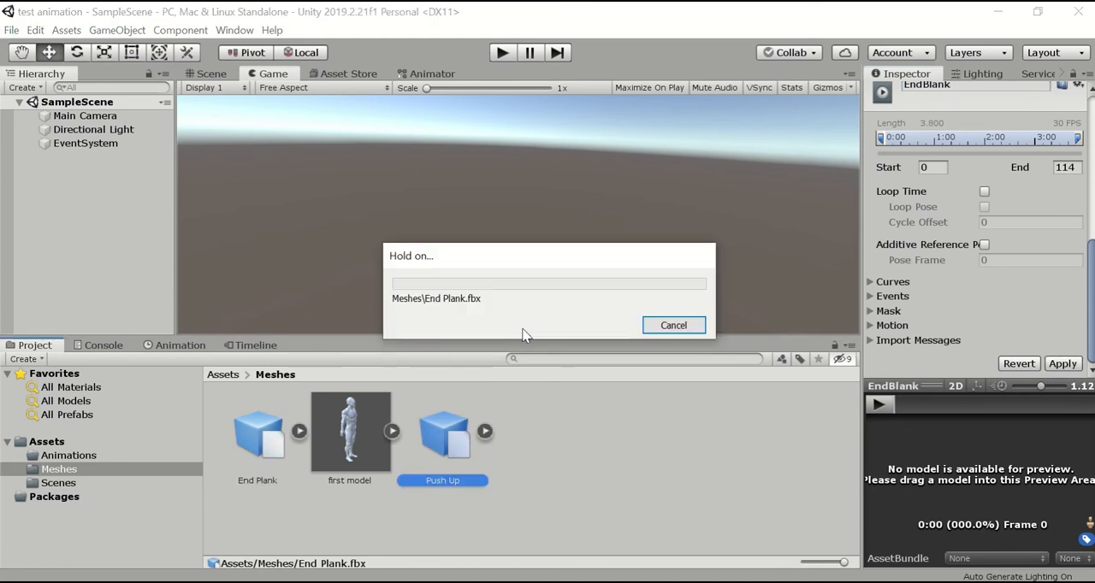
scroll(948, 267, up, 5)
click(895, 134)
click(984, 269)
click(985, 254)
Rename the Push Up asset's animation clip as Push Up, apply the import settings and deselect the asset.
click(945, 135)
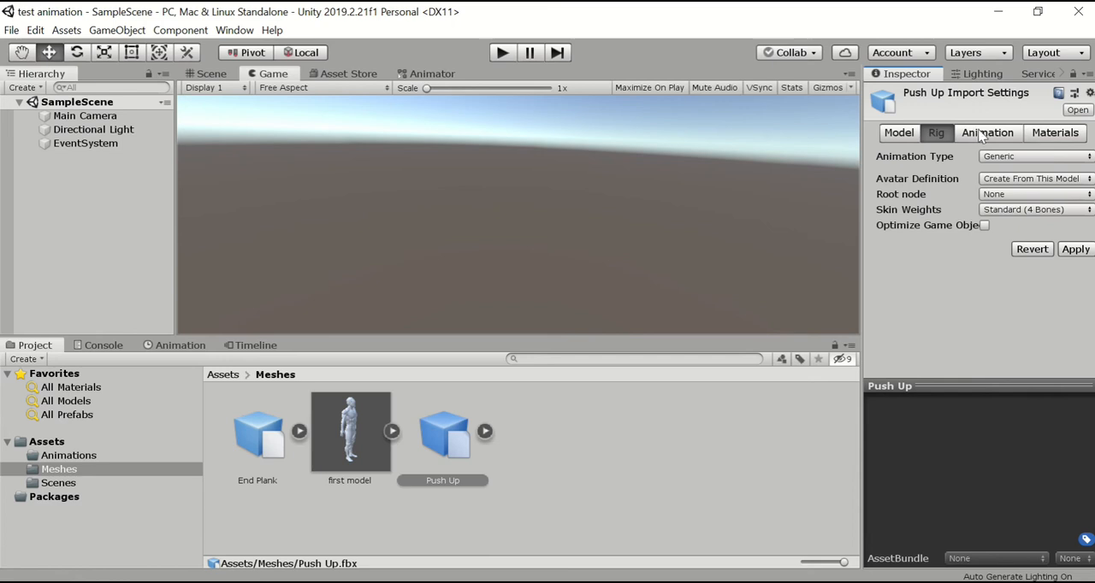
click(984, 134)
scroll(993, 261, down, 6)
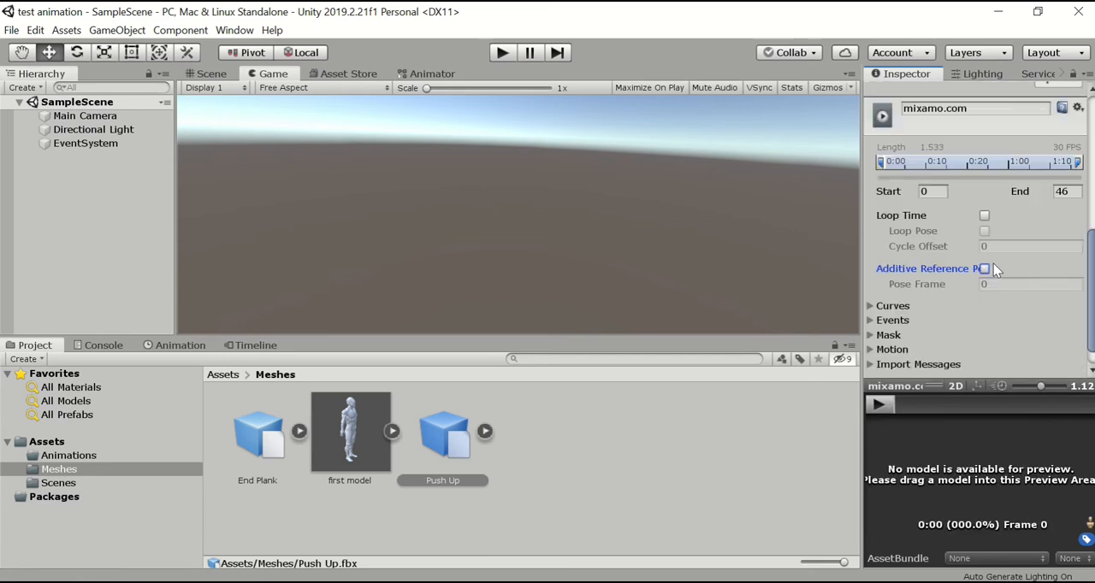
scroll(984, 257, up, 3)
click(984, 260)
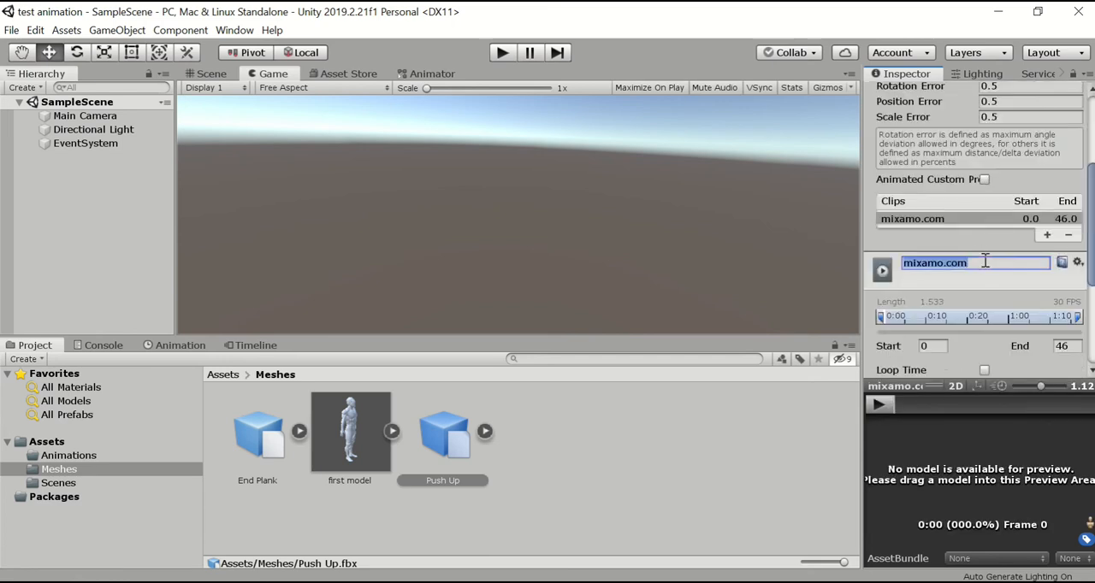
text(Push Up)
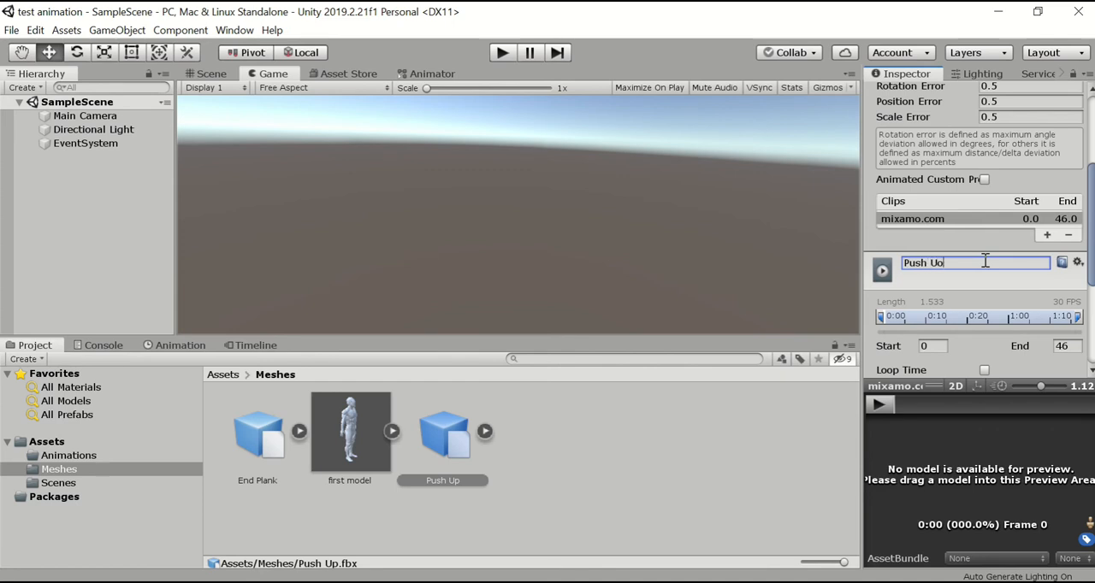
scroll(1006, 261, down, 3)
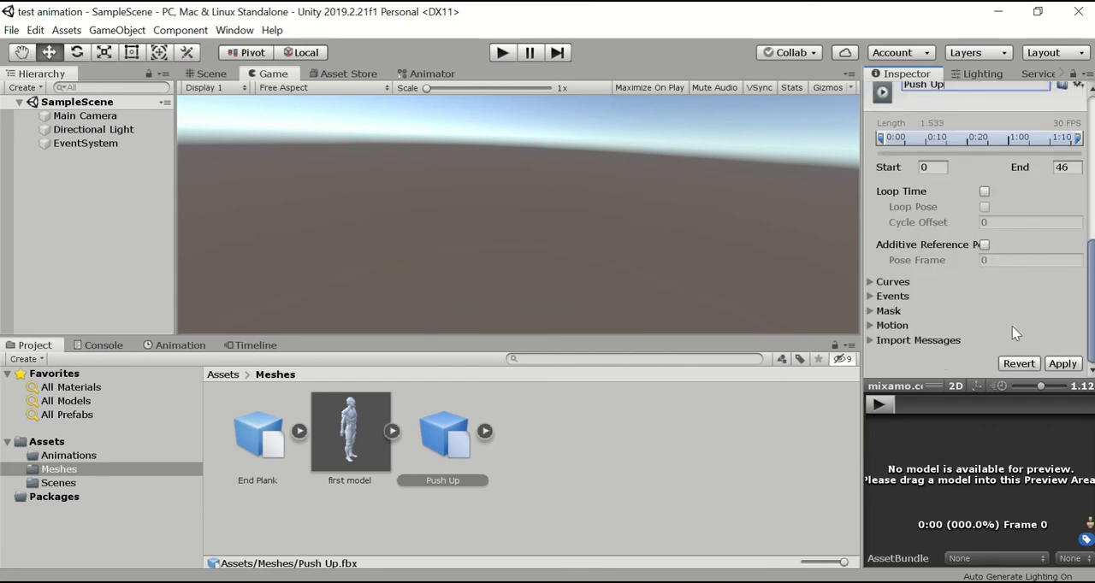
click(1052, 364)
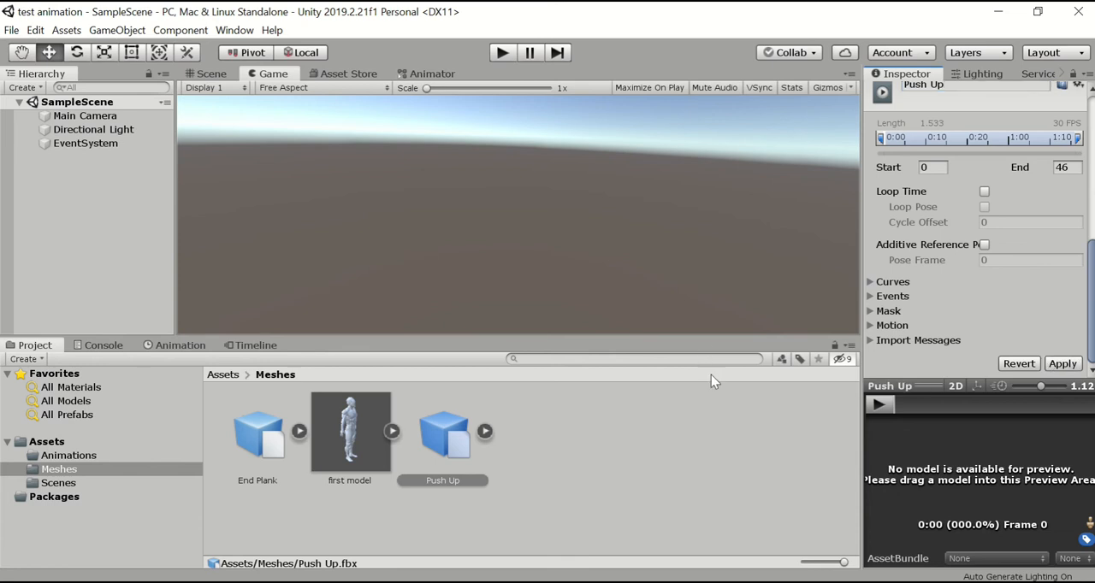
click(627, 438)
click(522, 327)
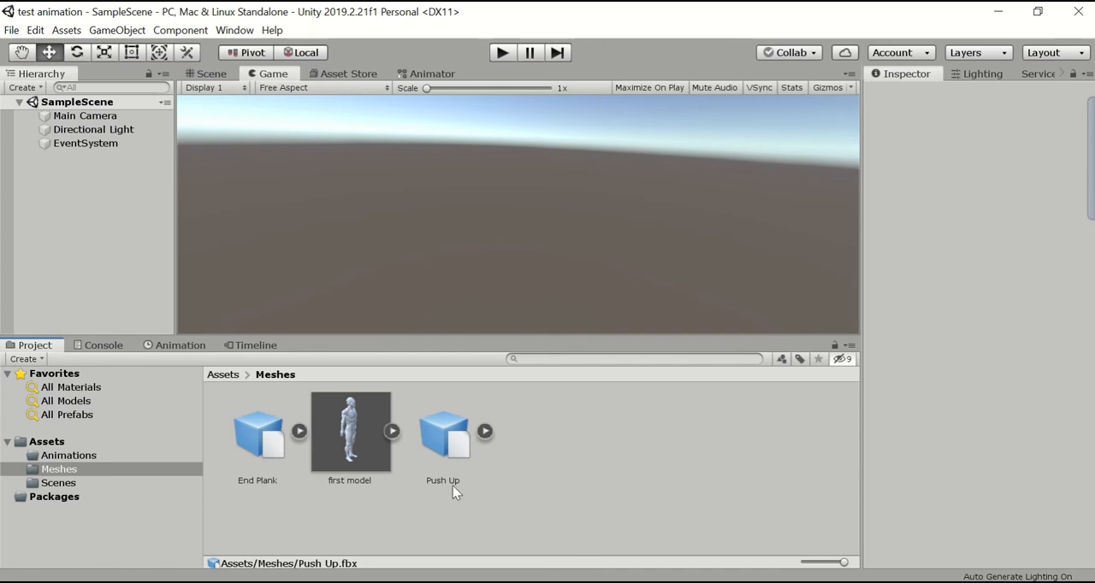
Assign Push UpAvatar as the first model's rig Source with Generic as Animation Type, and apply the changes.
click(354, 463)
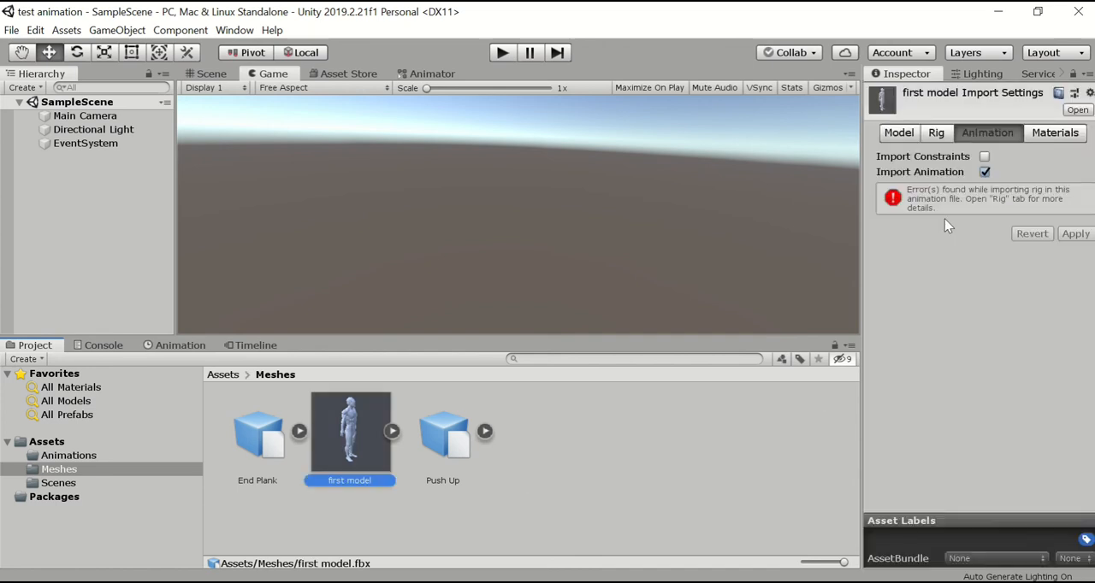
click(937, 139)
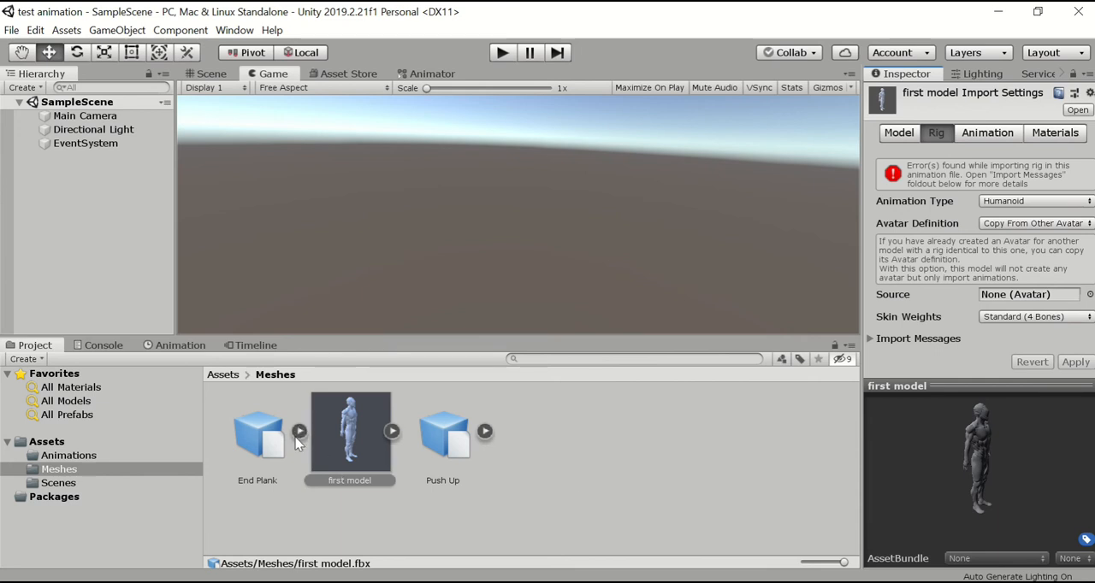
click(485, 432)
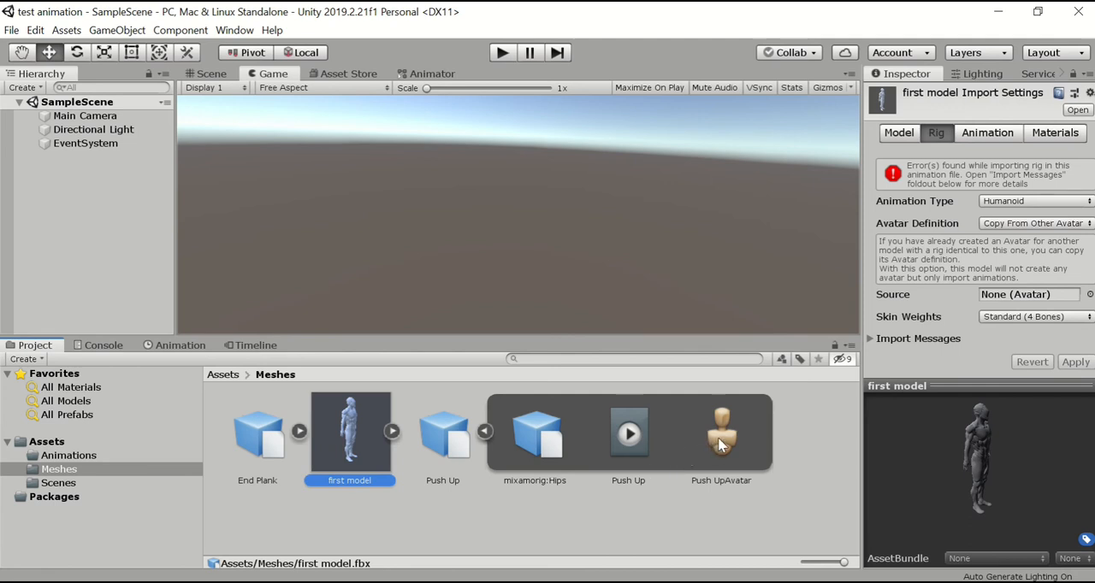
drag(719, 444, 1001, 303)
click(607, 330)
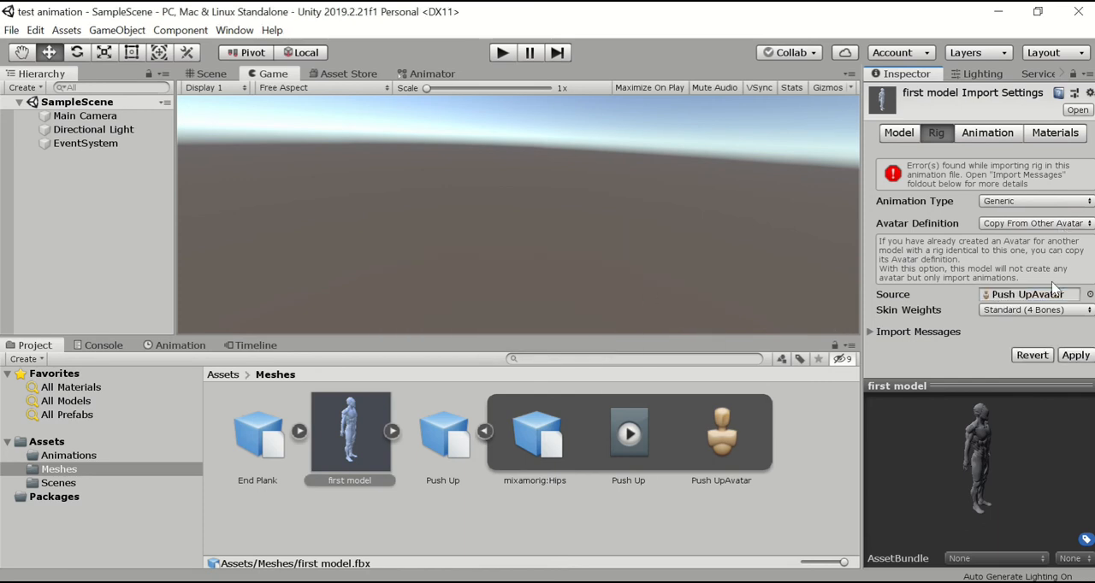
click(1075, 355)
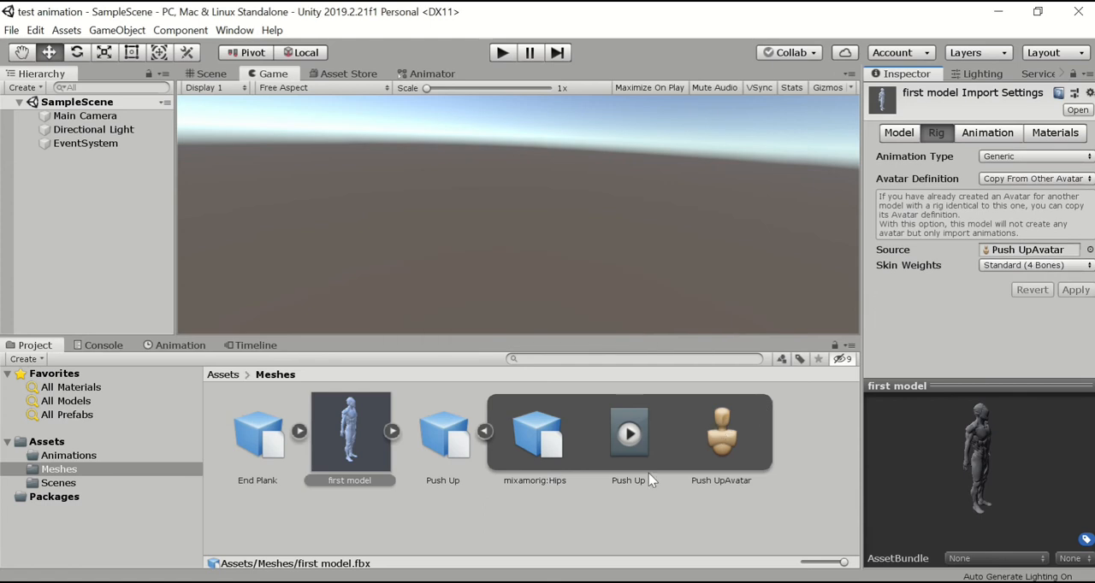
click(484, 432)
click(497, 498)
Add a Plane 3D object to SampleScene.
click(118, 212)
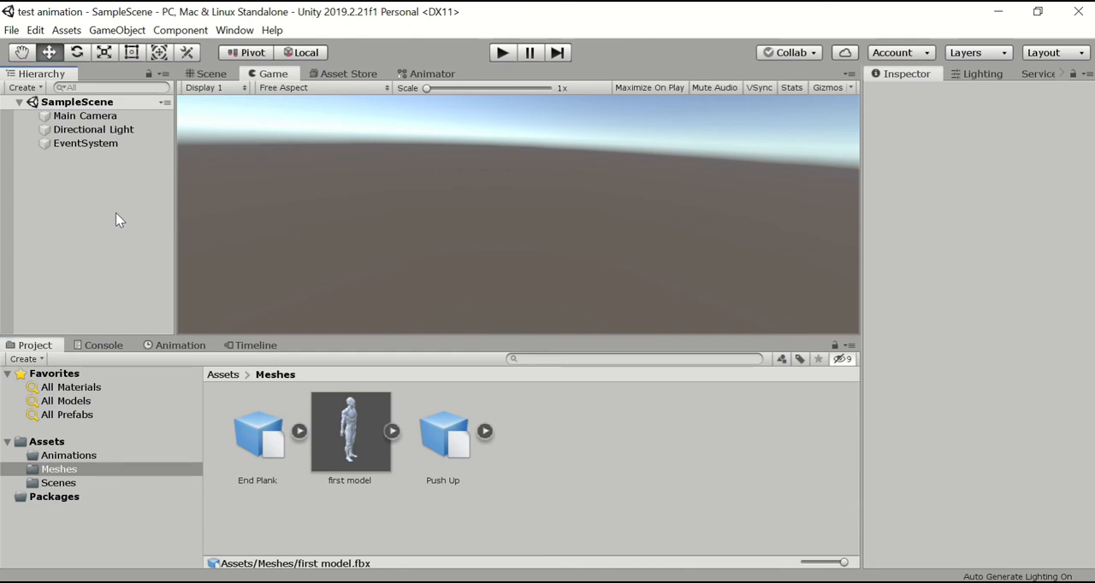
click(88, 105)
right_click(89, 107)
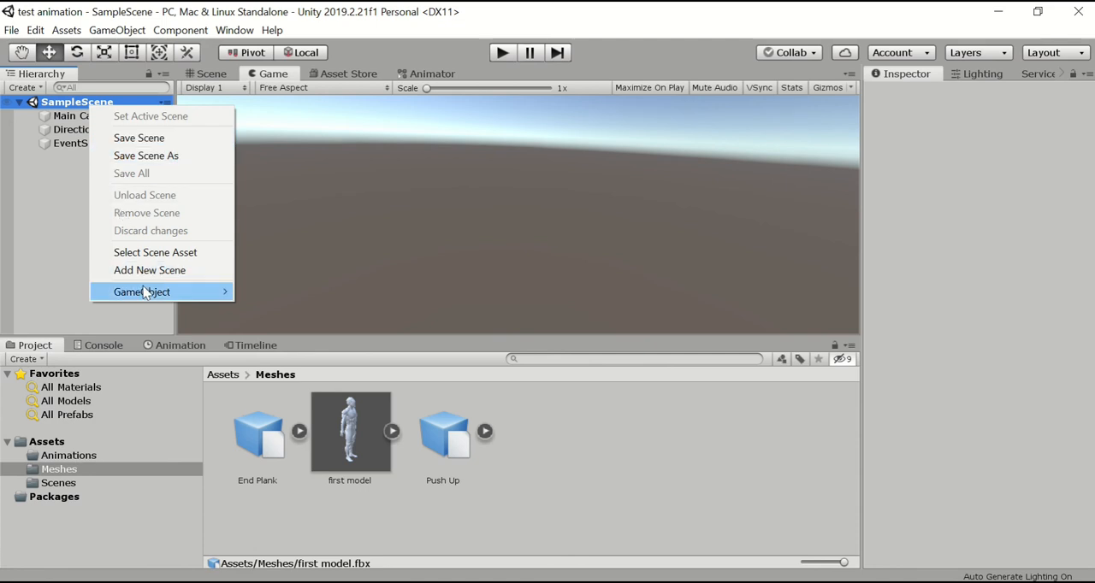
mouse_move(147, 291)
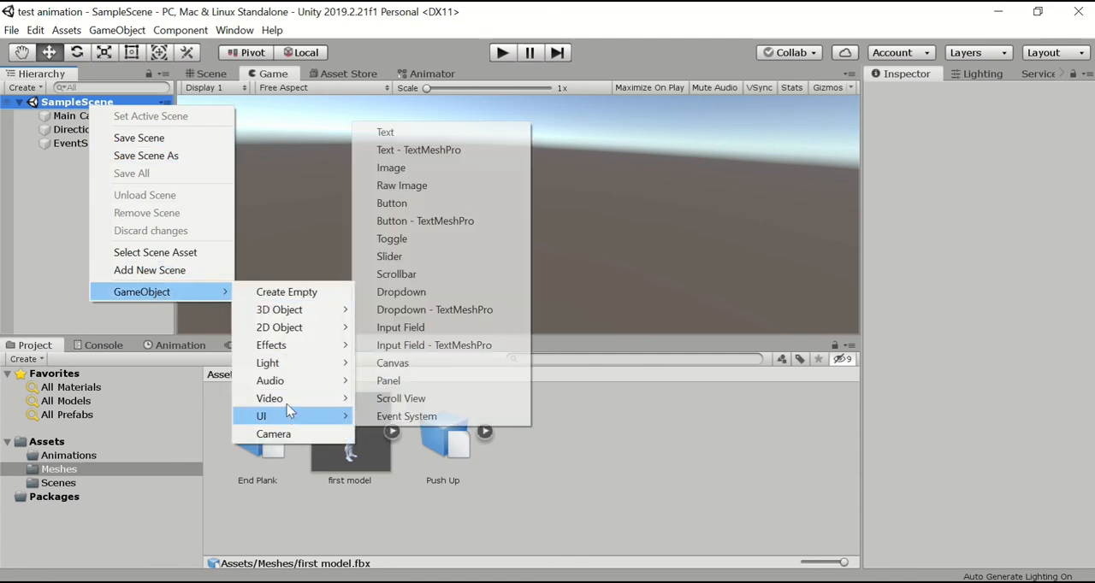
mouse_move(301, 317)
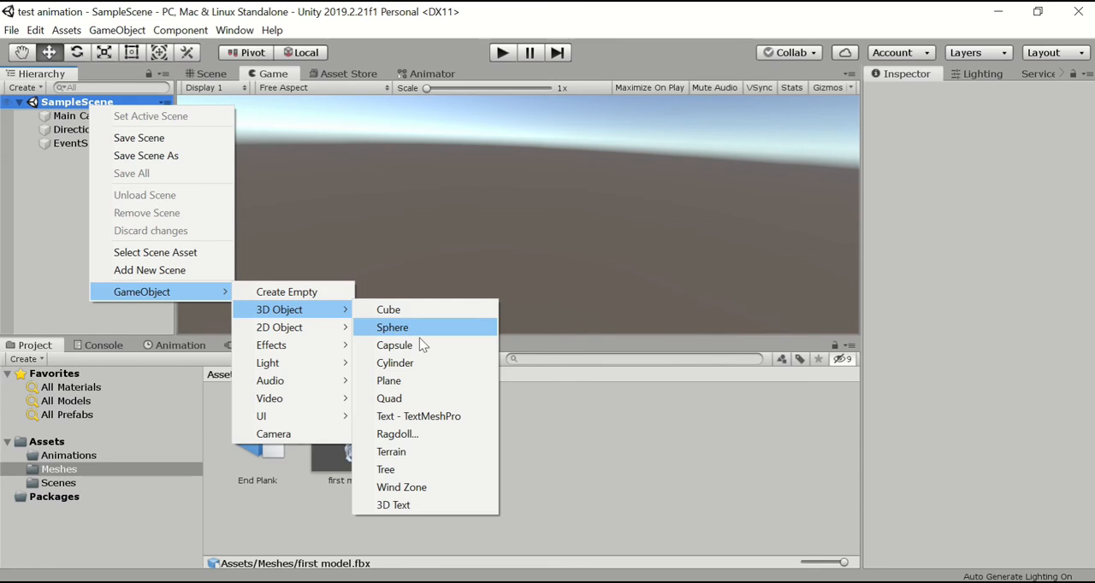
click(416, 382)
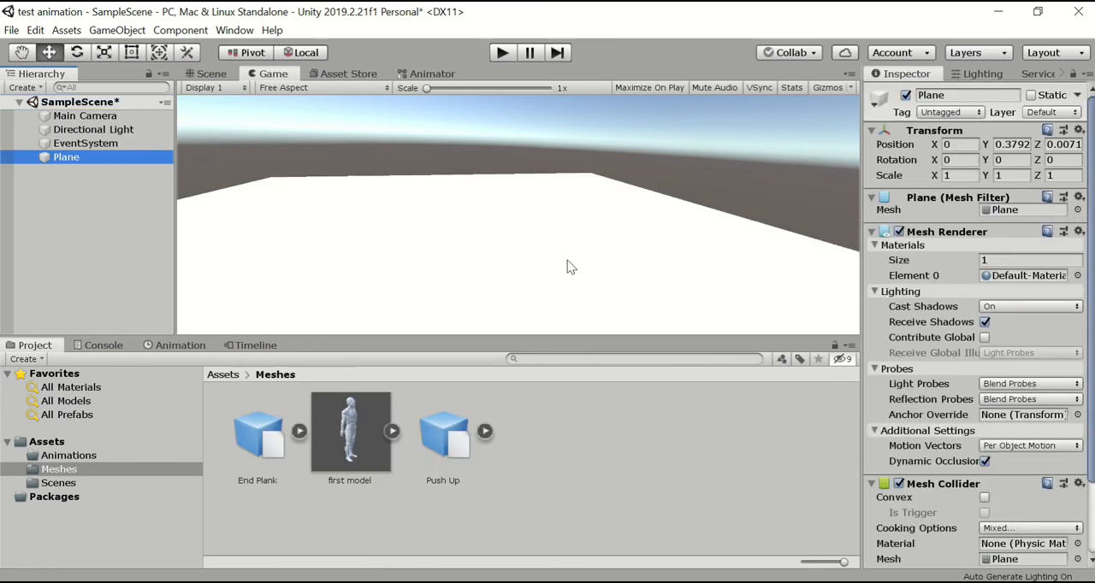
Scale the plane down uniformly to about 0.3534 on all axes in the Scene view.
click(209, 74)
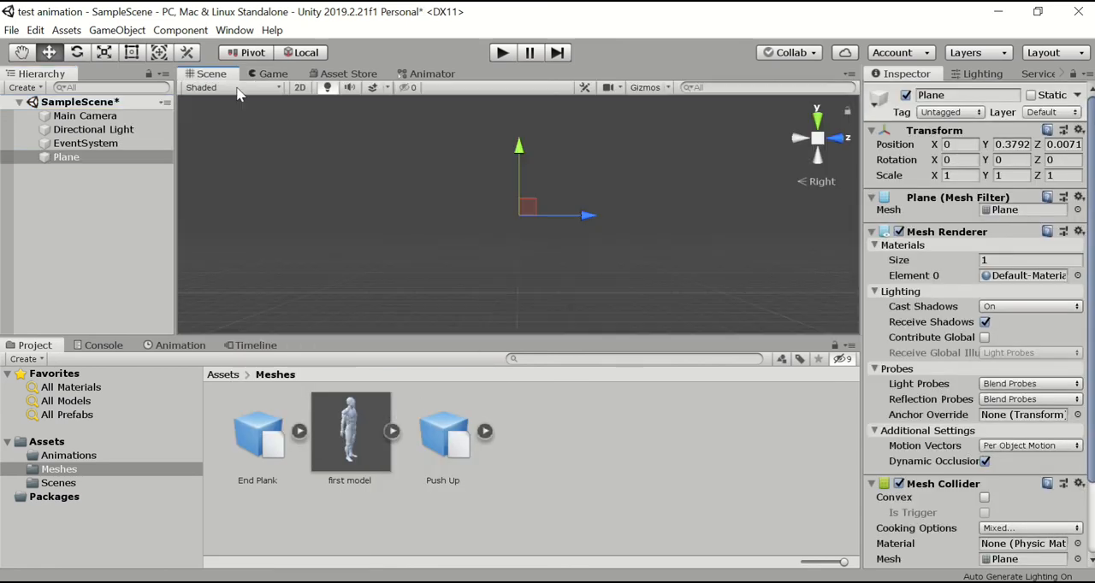
alt+drag(595, 210, 627, 217)
key(f)
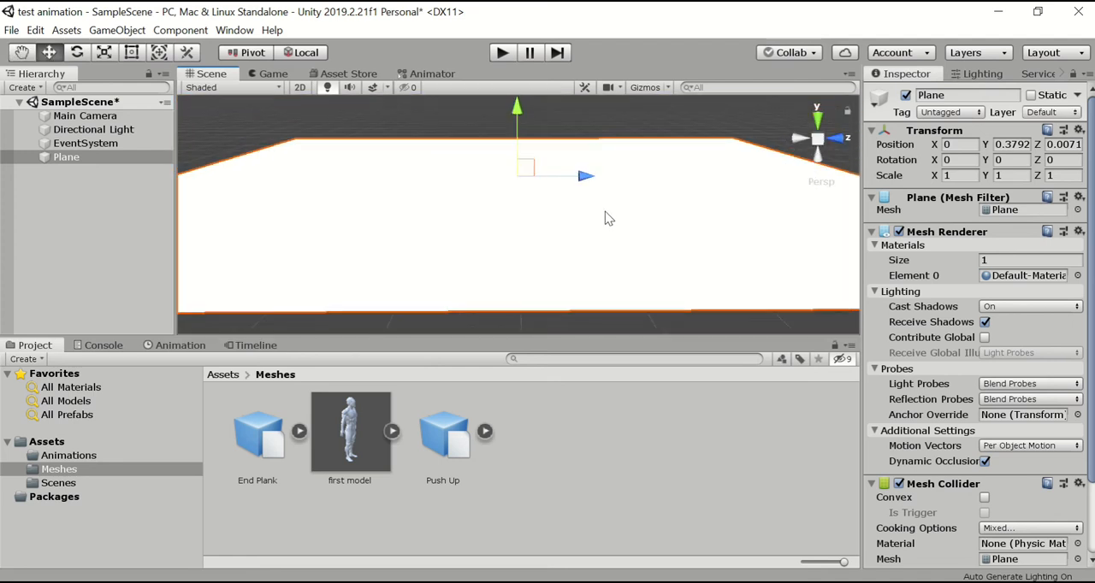
click(105, 53)
drag(587, 191, 465, 202)
key(ctrl+z)
middle_drag(561, 181, 571, 229)
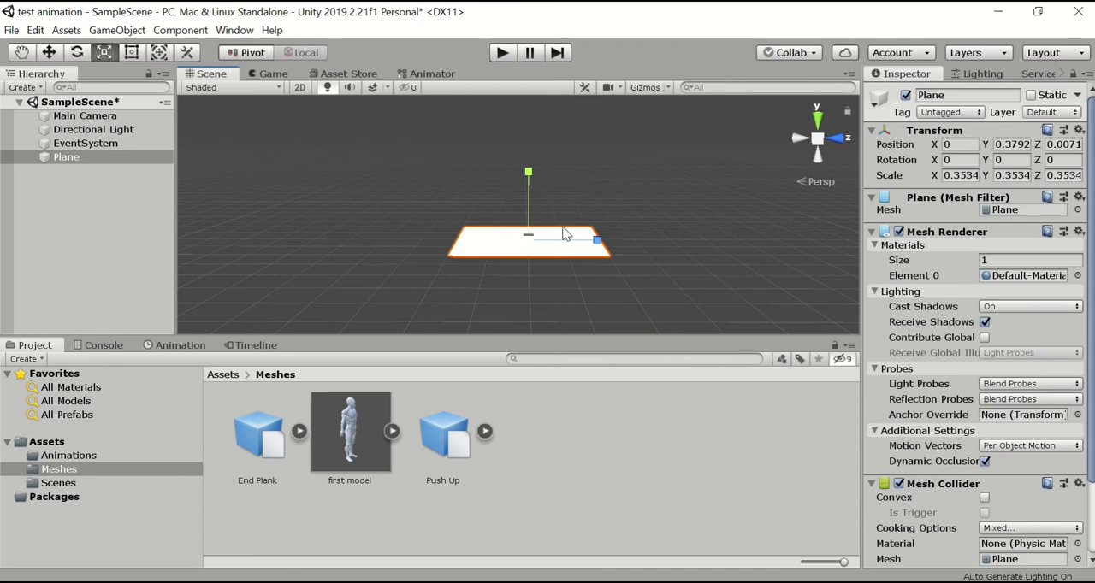
double_click(67, 158)
right_drag(675, 278, 659, 250)
click(49, 52)
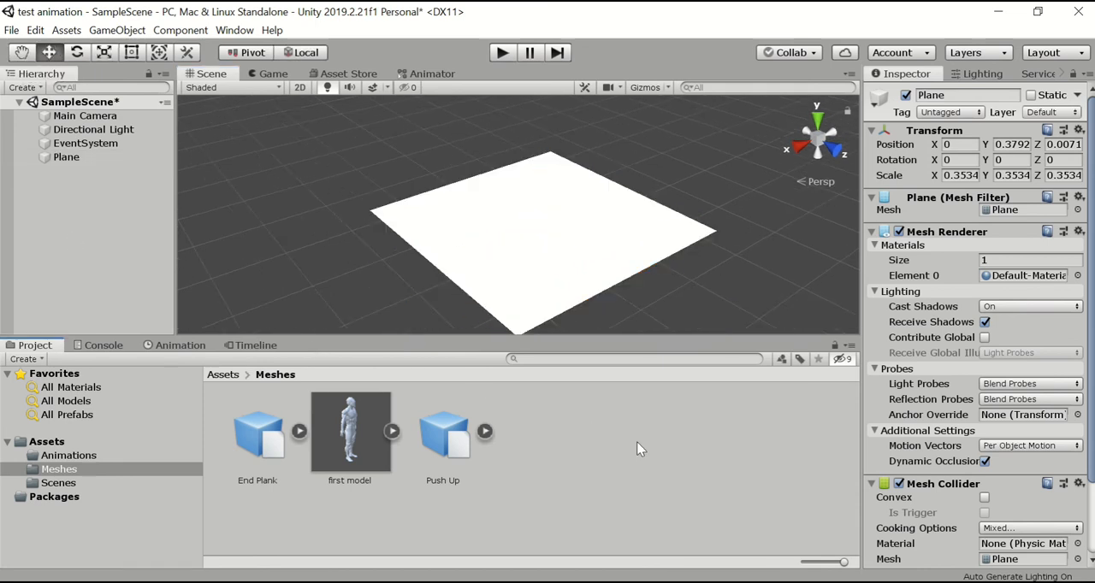
Place the first model on the plane at about X 0.1266, Y 0.3792, Z 0.1307.
click(629, 443)
drag(359, 440, 536, 229)
right_drag(662, 292, 685, 257)
Add an Animator component to the first model in the scene.
click(85, 116)
click(83, 129)
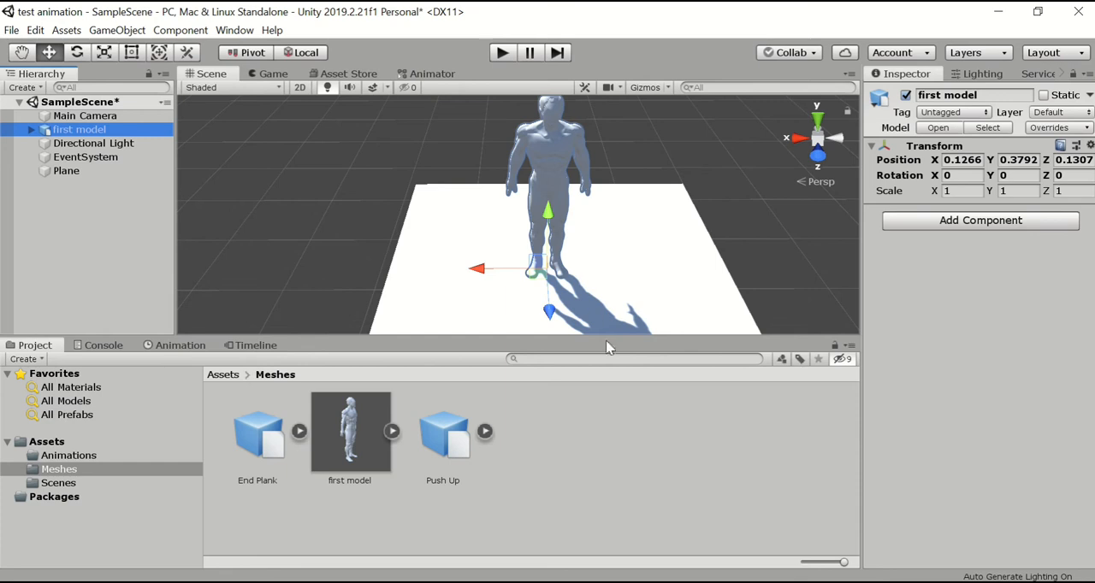
click(996, 223)
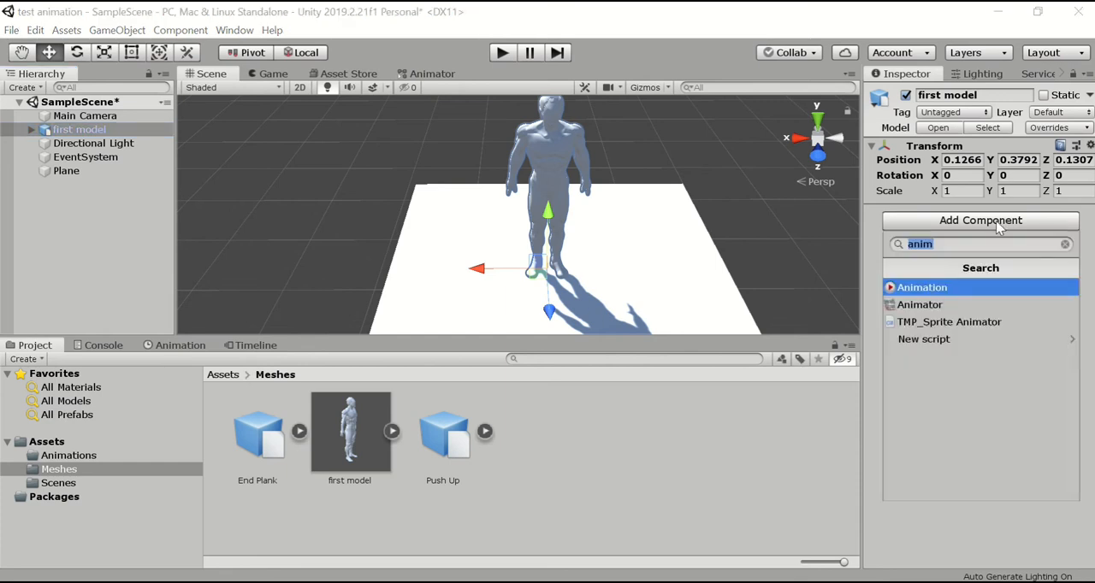
text(anima)
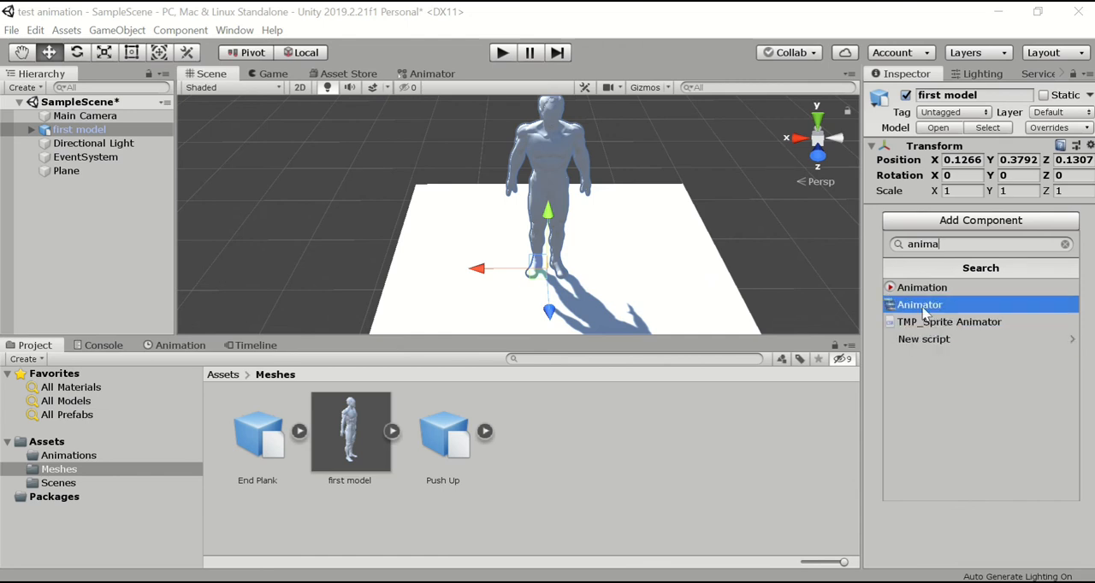
click(914, 308)
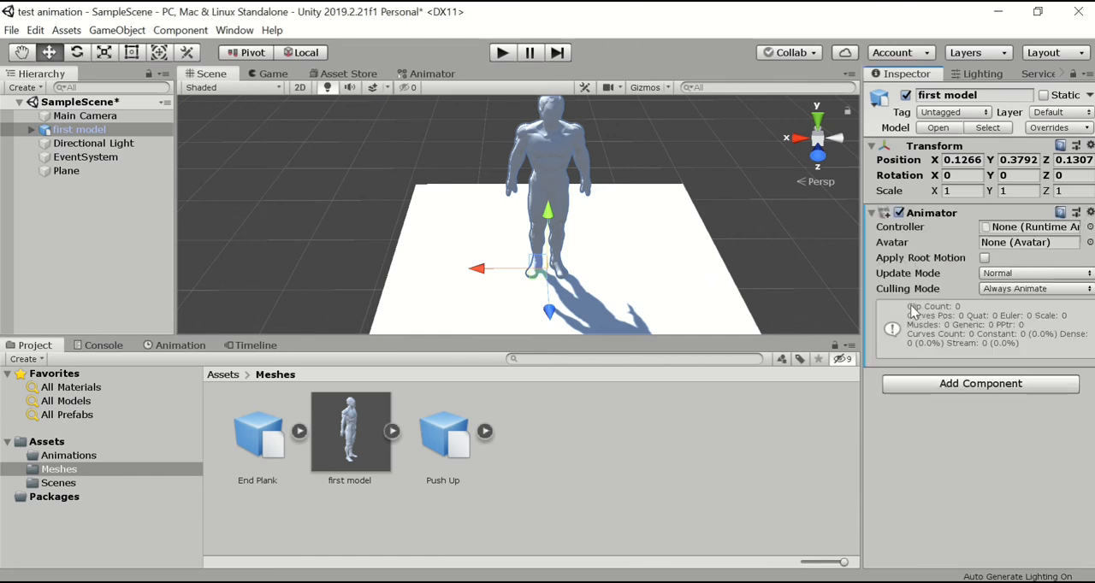
click(702, 417)
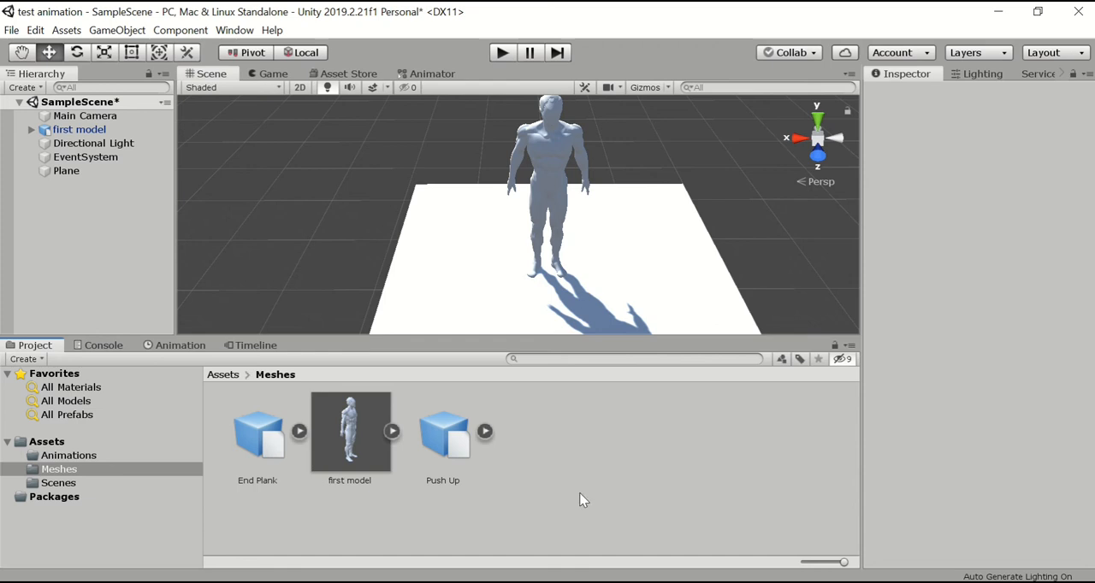
Create an Animator Controller named Controller in the Meshes folder.
click(68, 456)
click(59, 469)
right_click(368, 511)
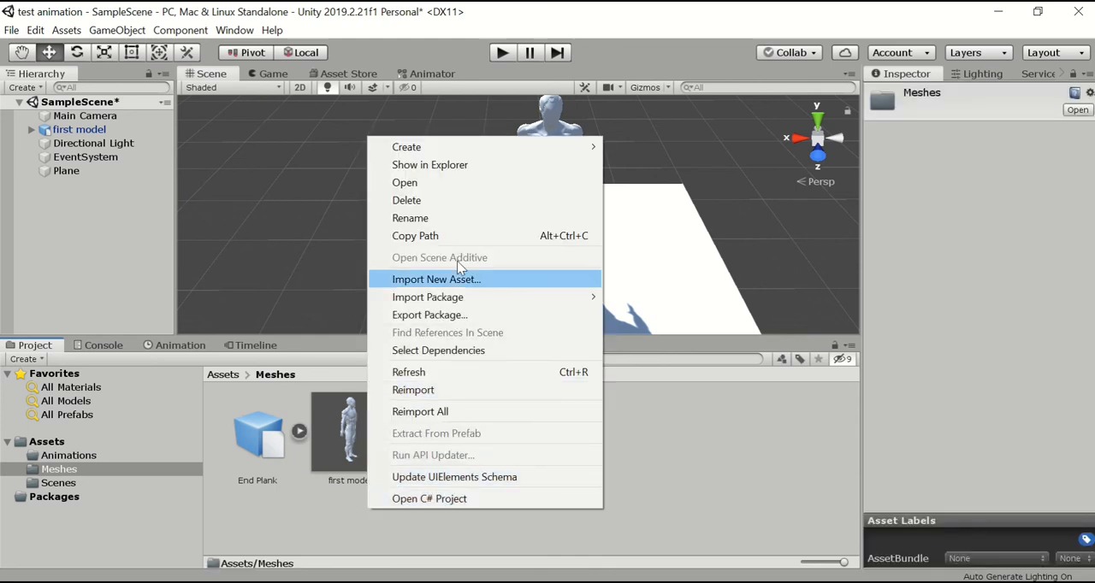
mouse_move(514, 146)
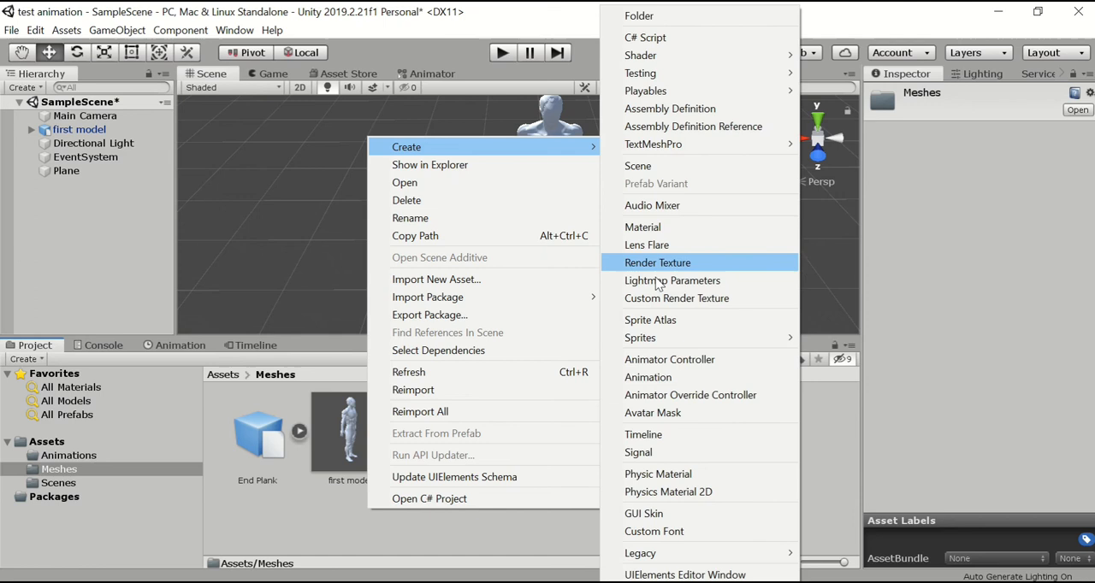
click(669, 359)
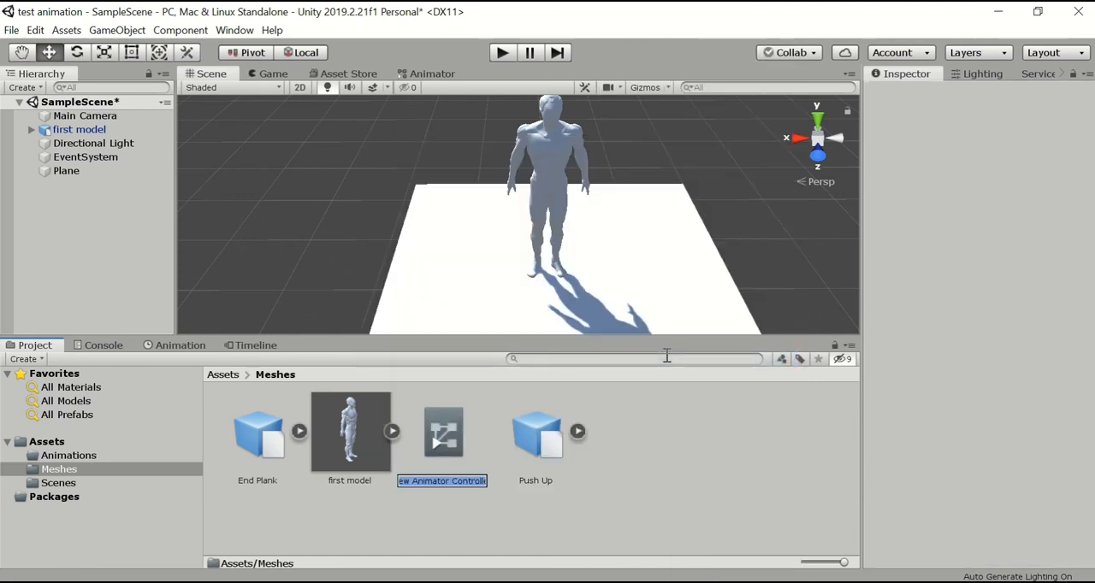
text(C)
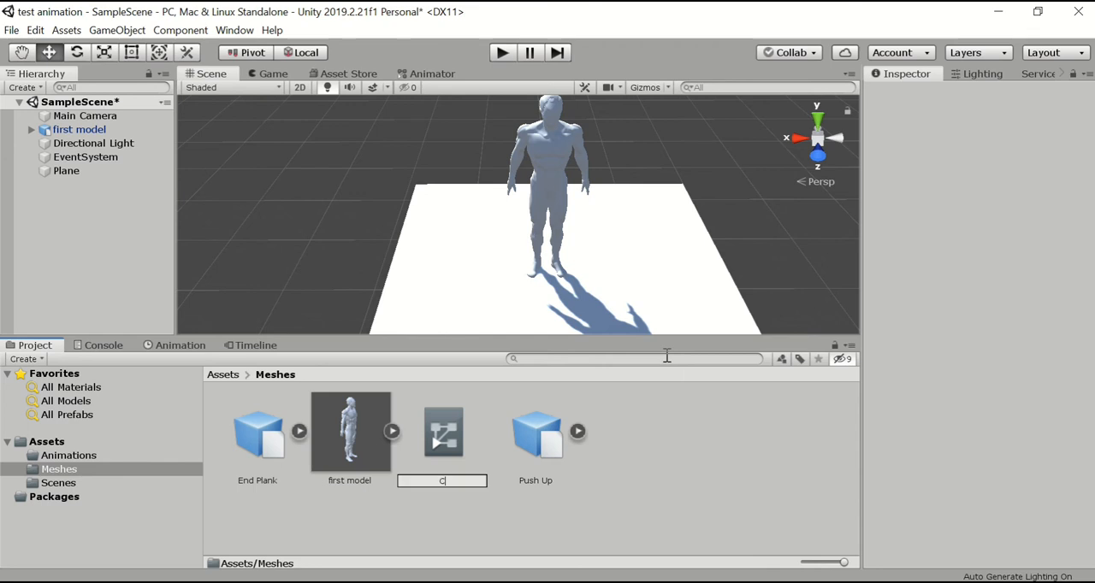
text(ontroller)
key(Return)
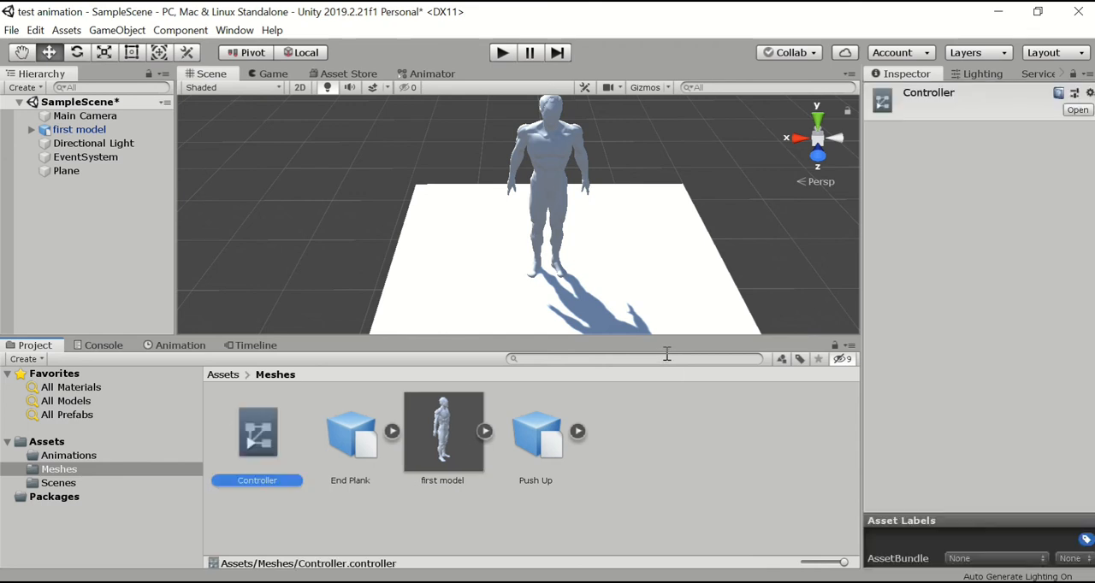
Create an Animation clip named ModelAnimation in the Meshes folder.
right_click(670, 507)
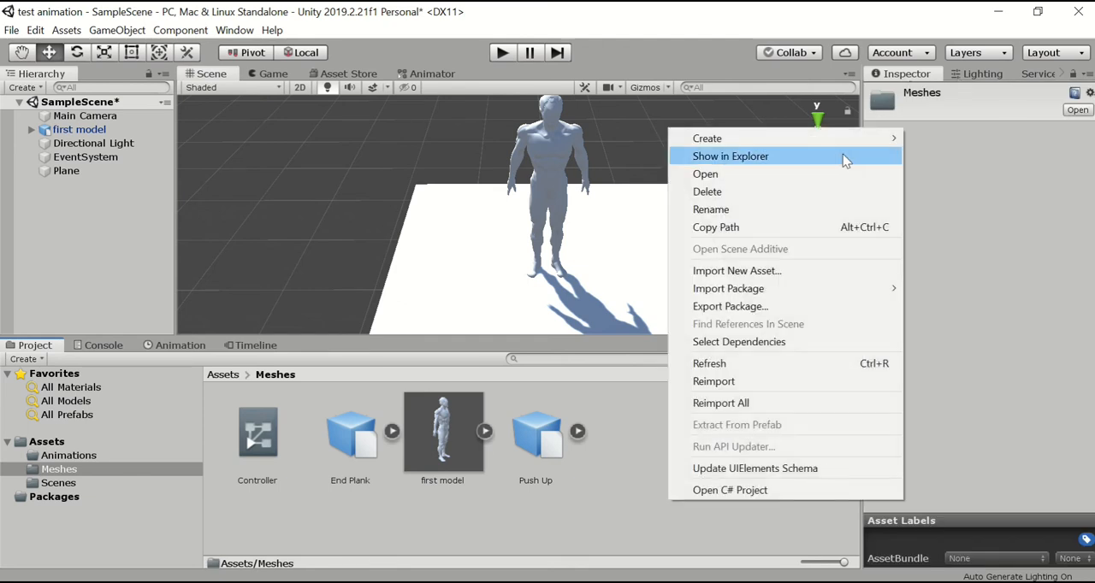
mouse_move(833, 139)
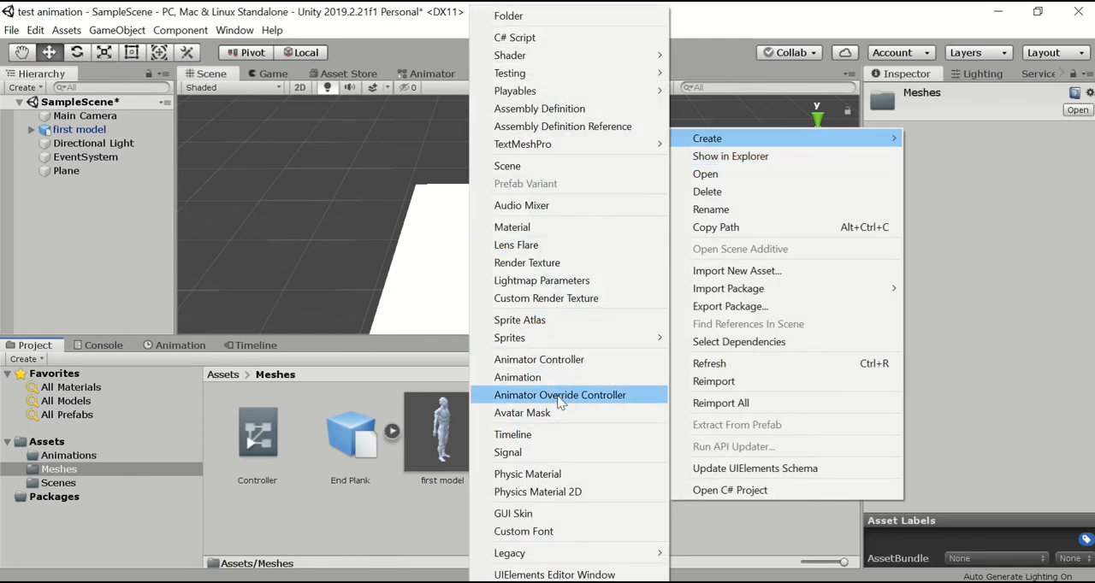
click(531, 378)
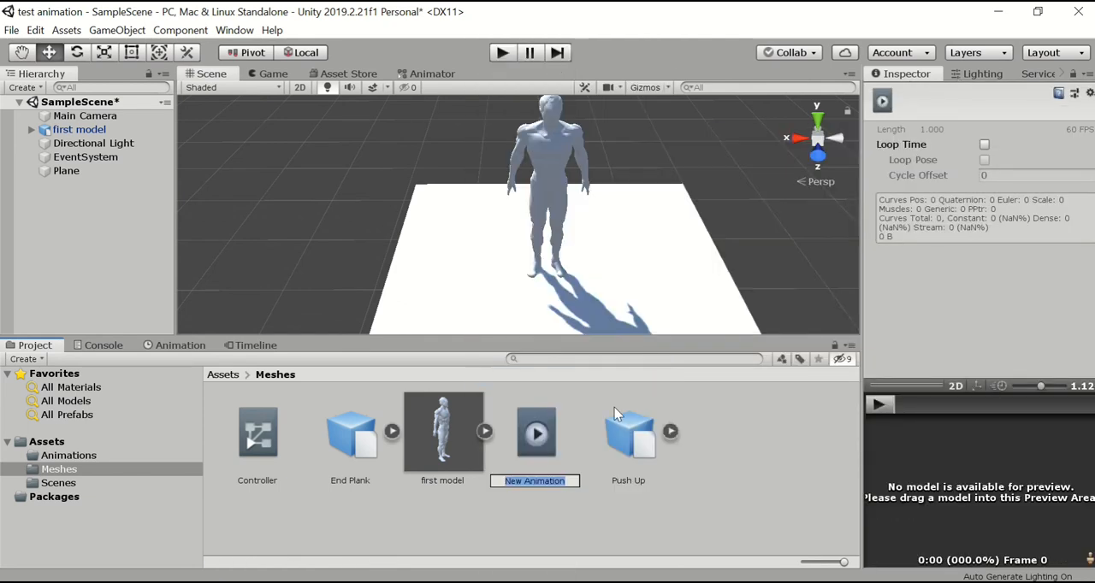
text(An)
text(odelAnimat)
text(ion)
key(Return)
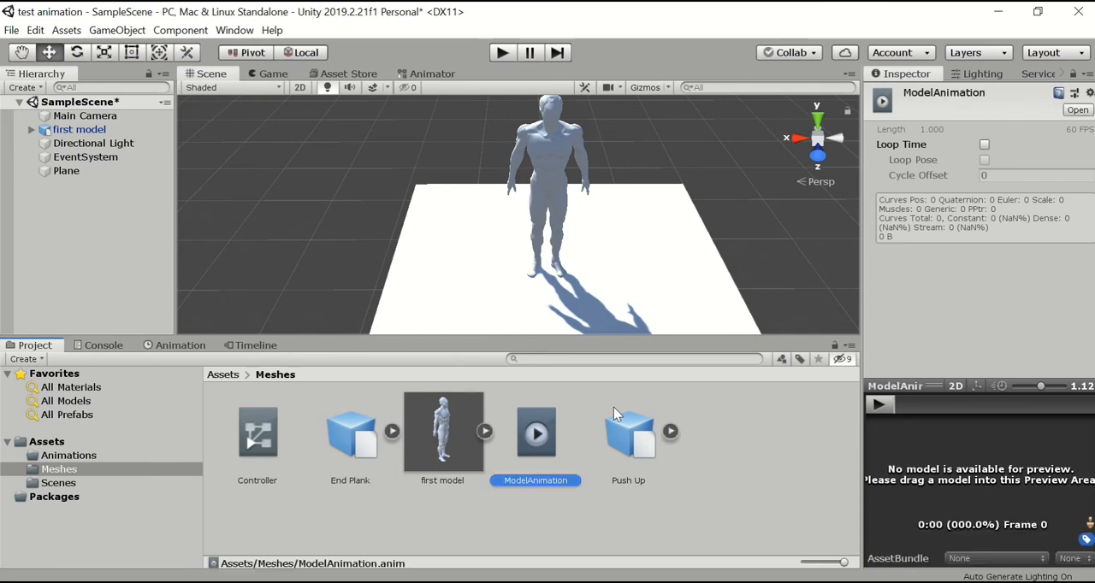
click(631, 513)
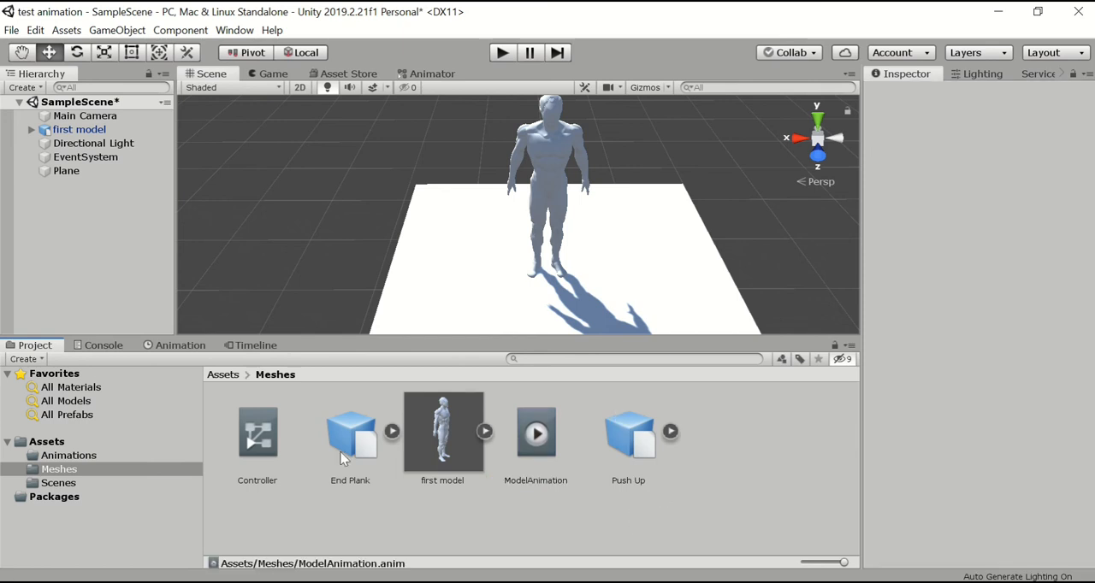
Add ModelAnimation as the first state in Controller's Base Layer graph, and add Push Up as a second state above it.
click(255, 447)
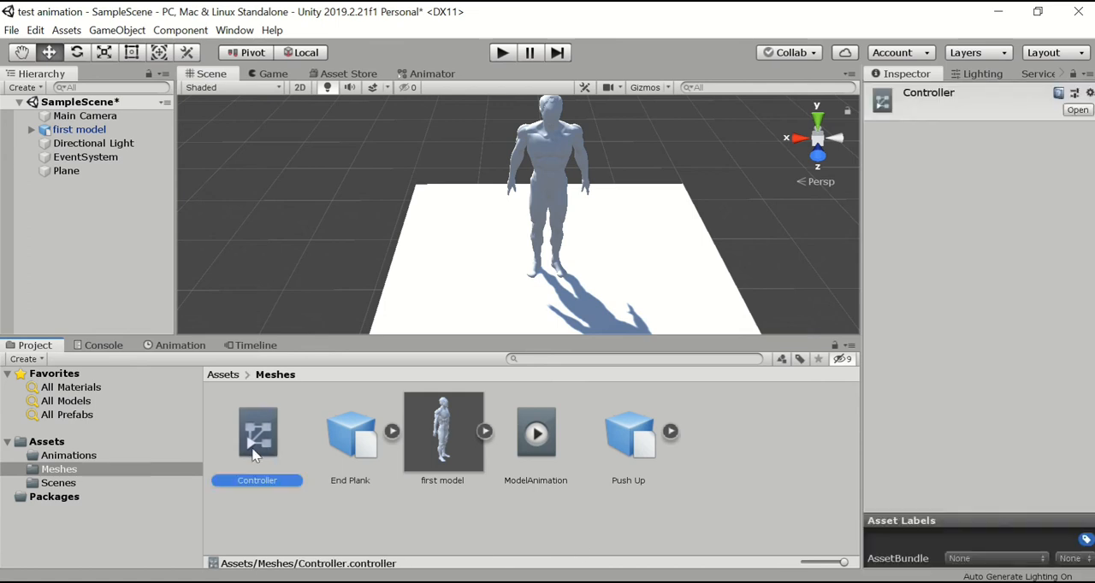
double_click(249, 452)
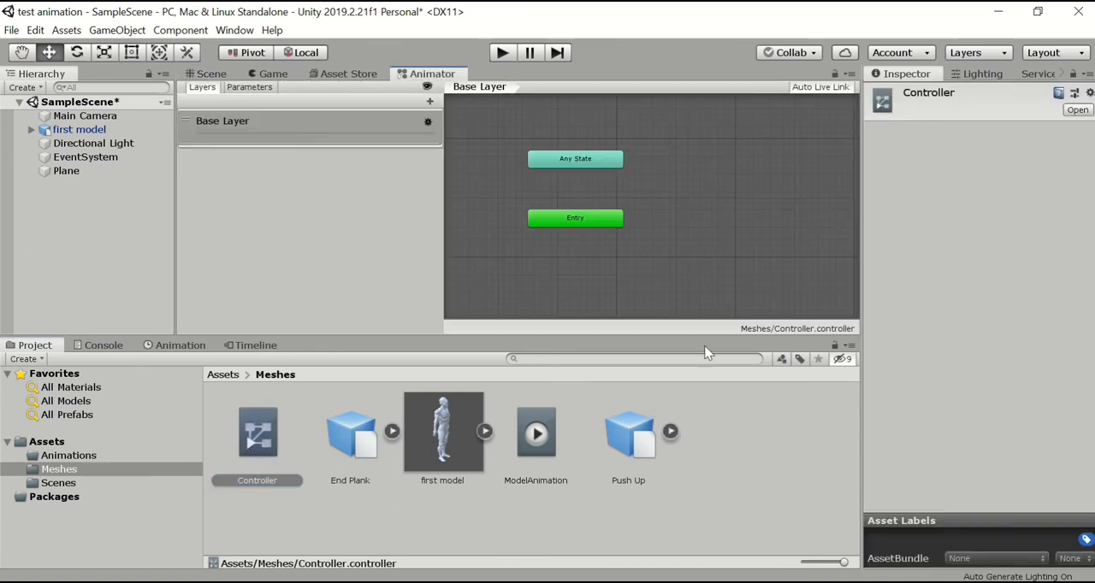
drag(439, 225, 287, 227)
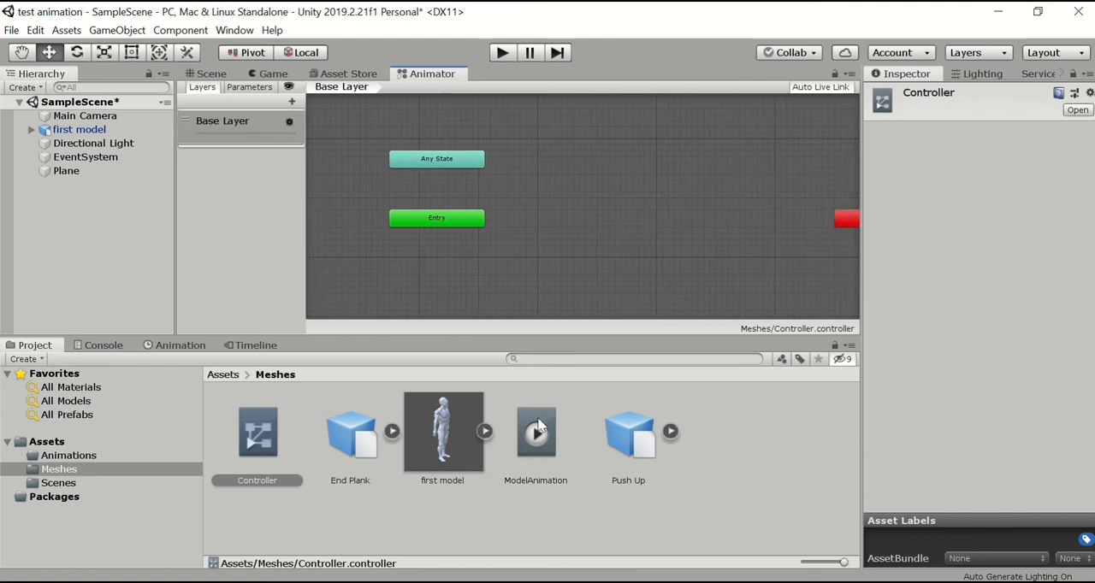
drag(537, 441, 603, 252)
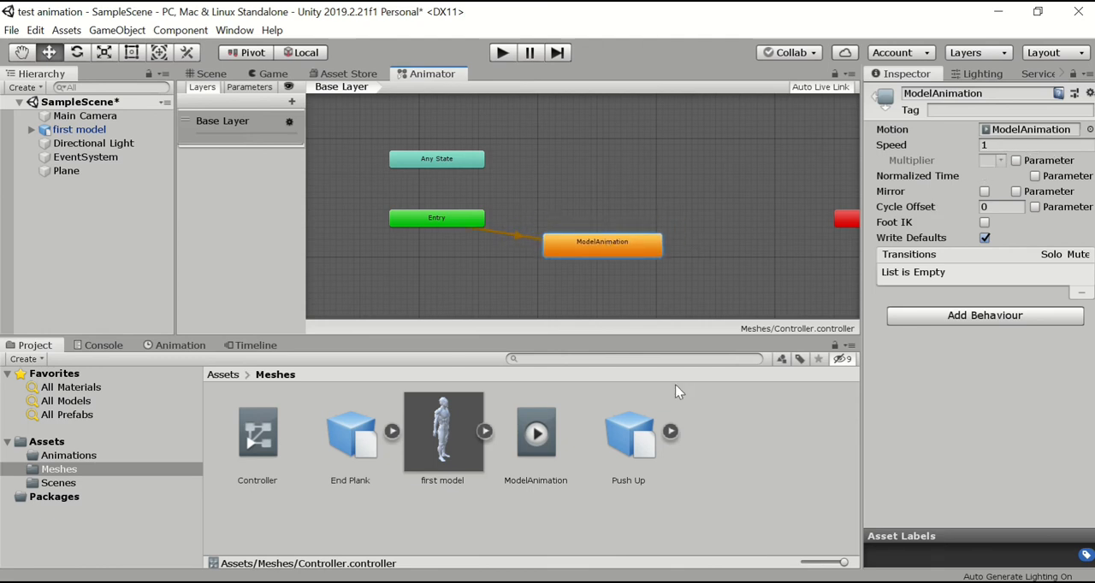
click(745, 423)
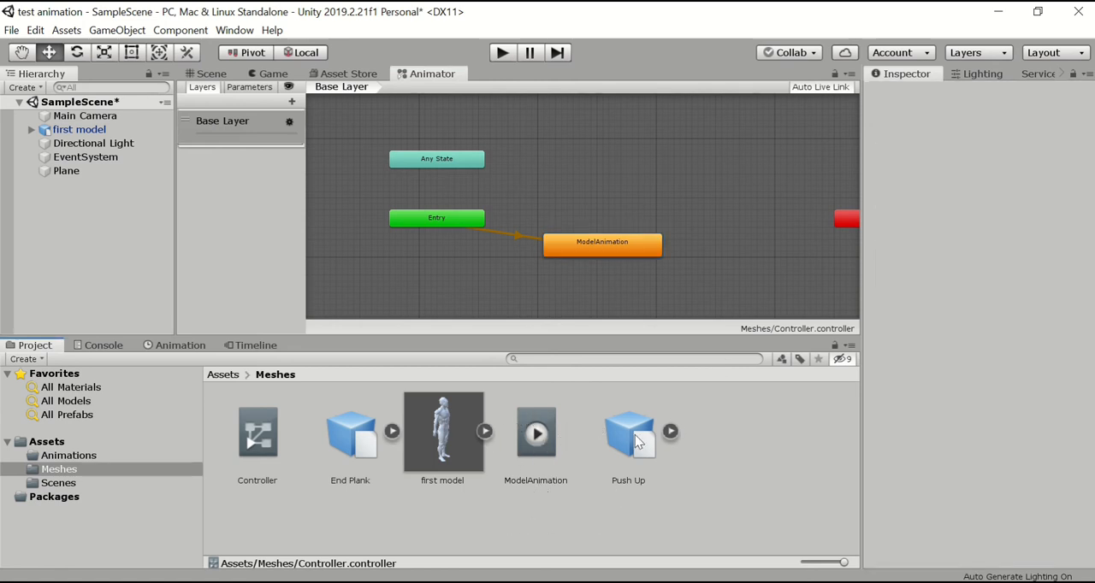
drag(635, 434, 691, 202)
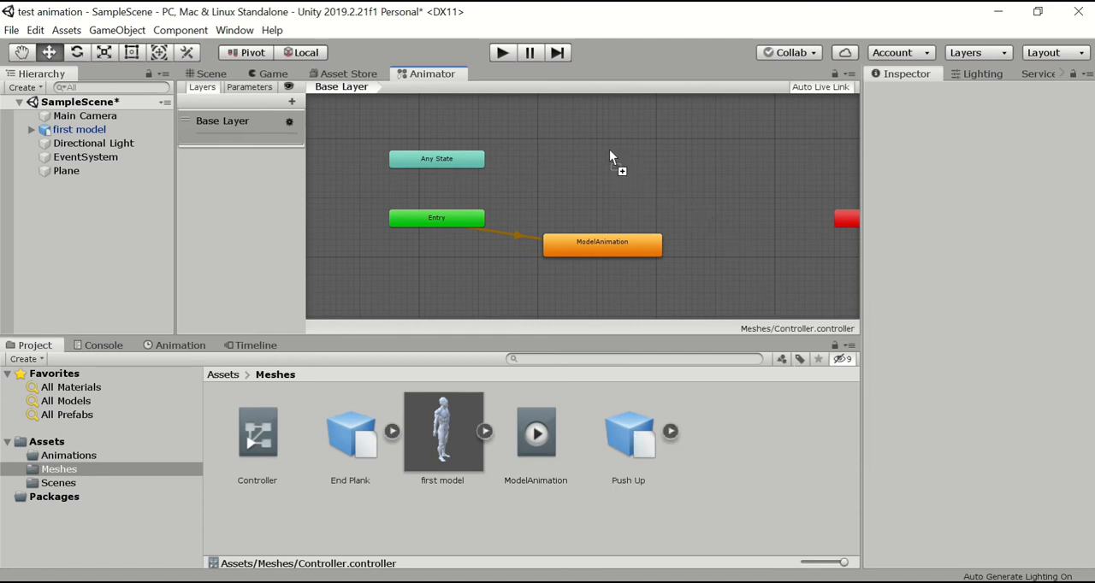
mouse_move(595, 133)
mouse_down()
mouse_move(642, 133)
mouse_move(596, 126)
mouse_up()
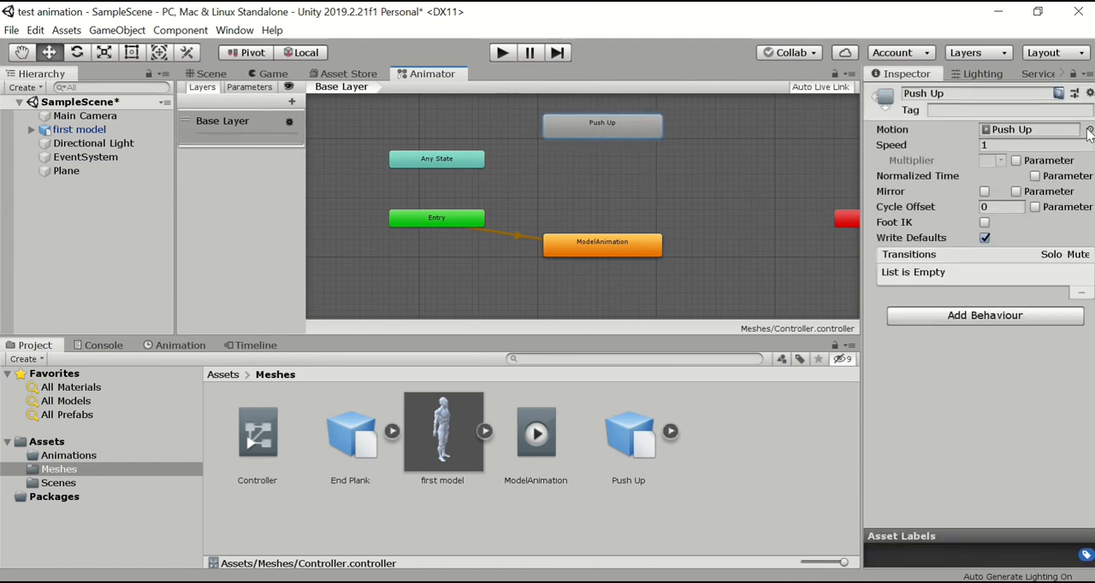
Create an empty state between Push Up and ModelAnimation in the Base Layer and name it test.
click(655, 203)
right_click(645, 187)
mouse_move(707, 199)
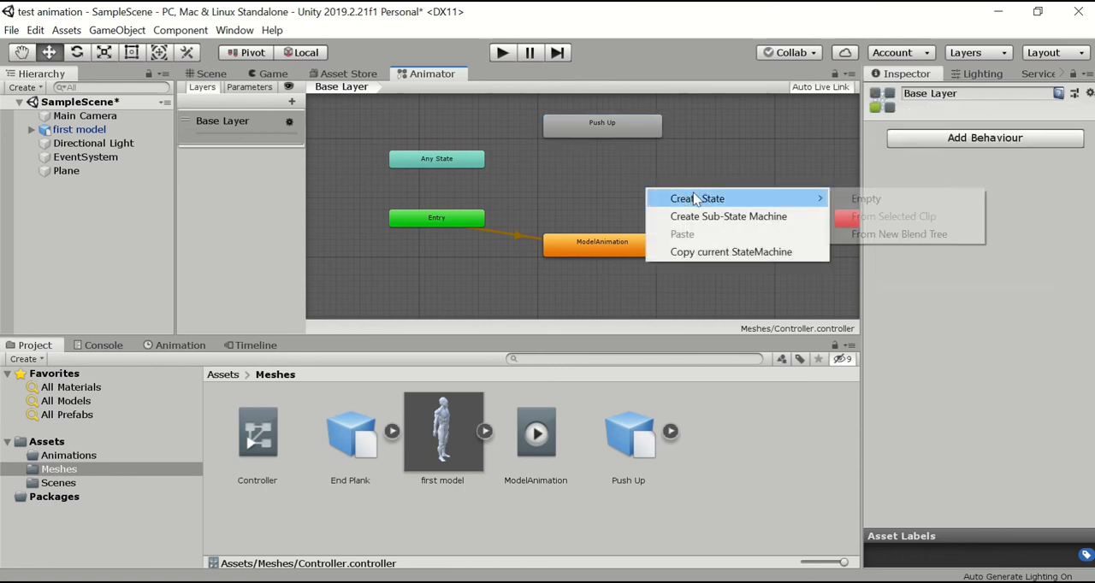
click(851, 199)
click(760, 203)
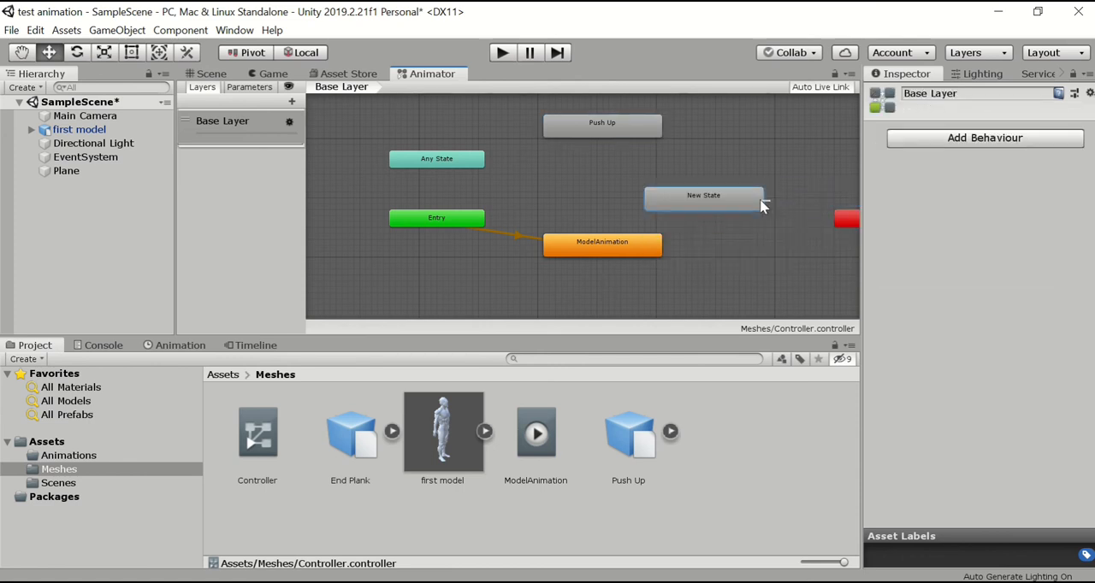
drag(756, 206, 654, 192)
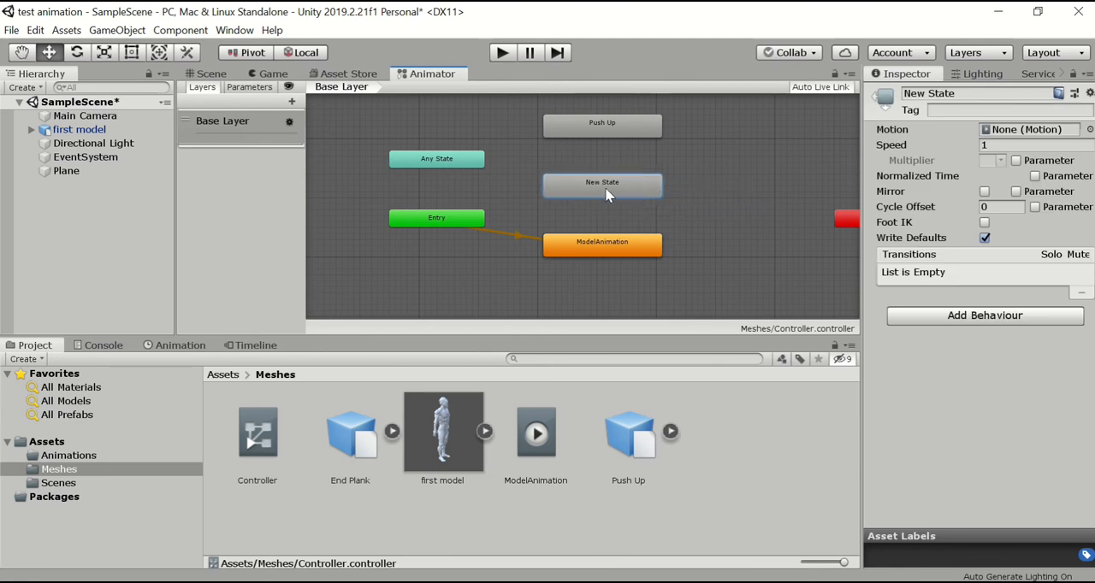
click(964, 91)
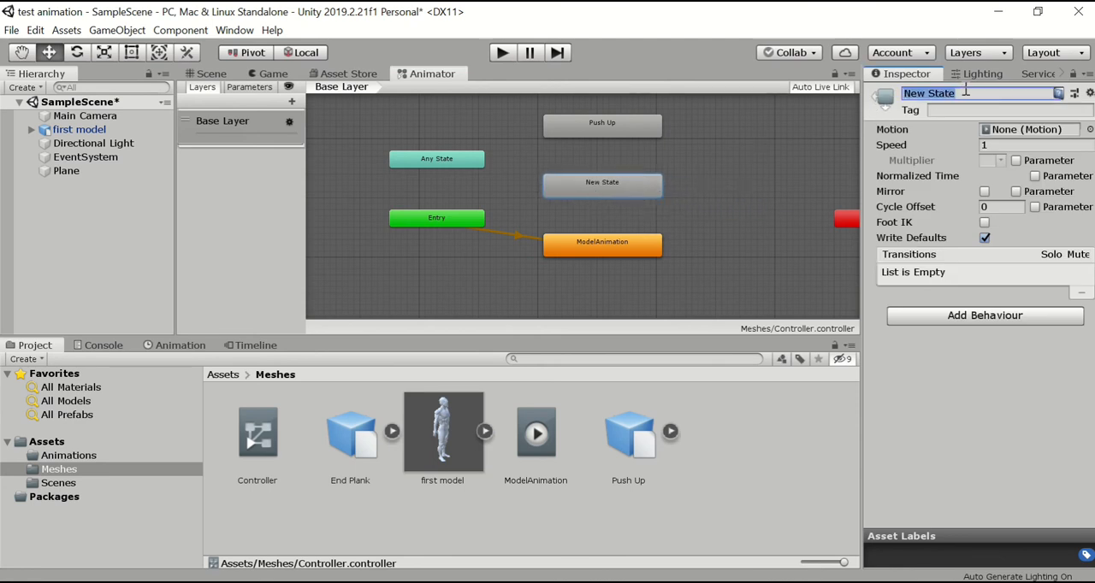
text(t)
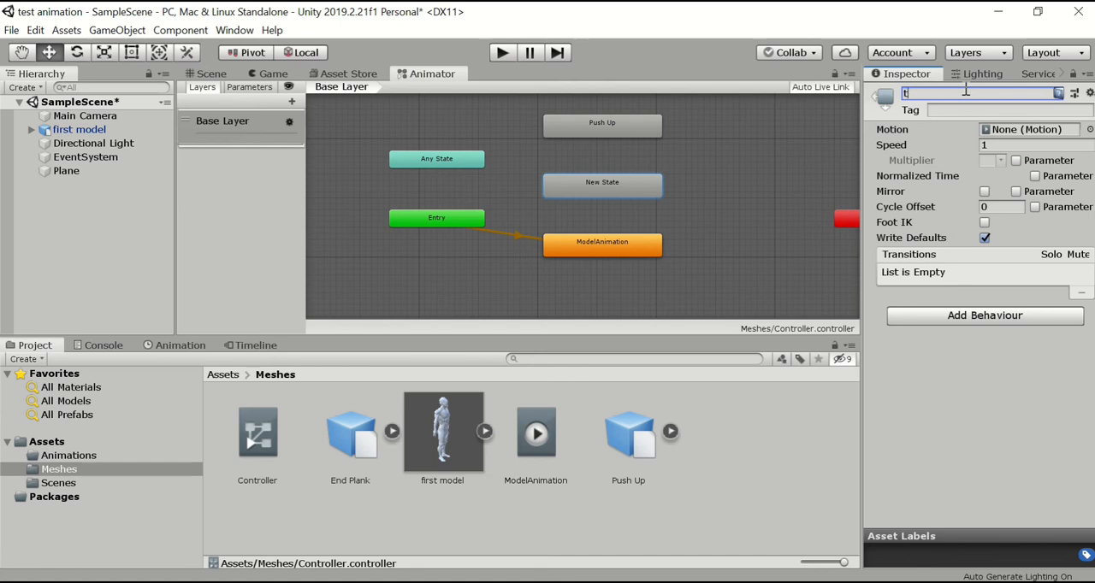
text(est)
key(Return)
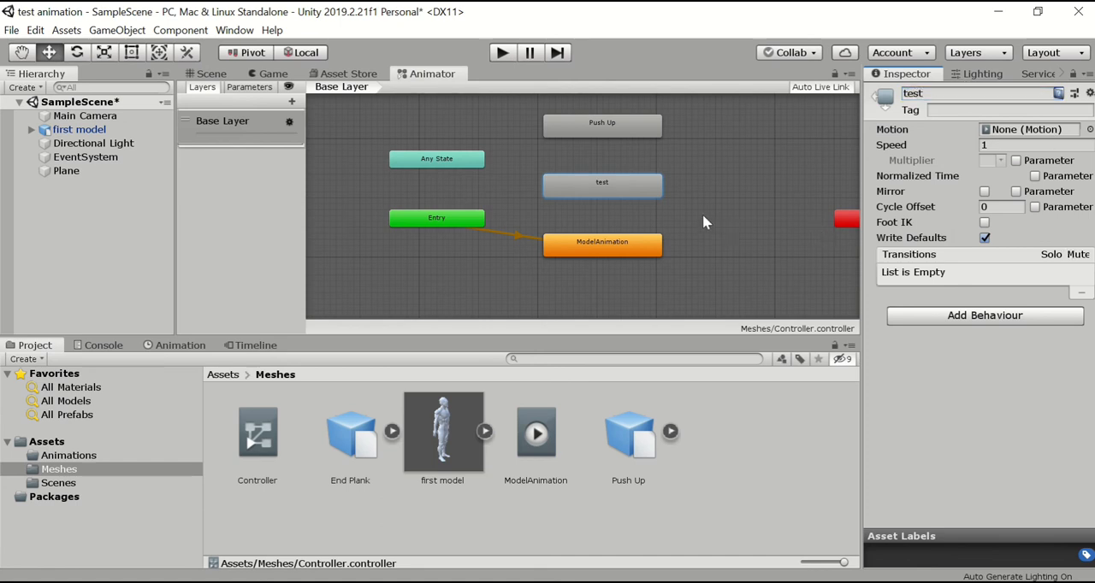
Make transitions from the test state to ModelAnimation and from Push Up to test.
right_click(601, 189)
click(647, 198)
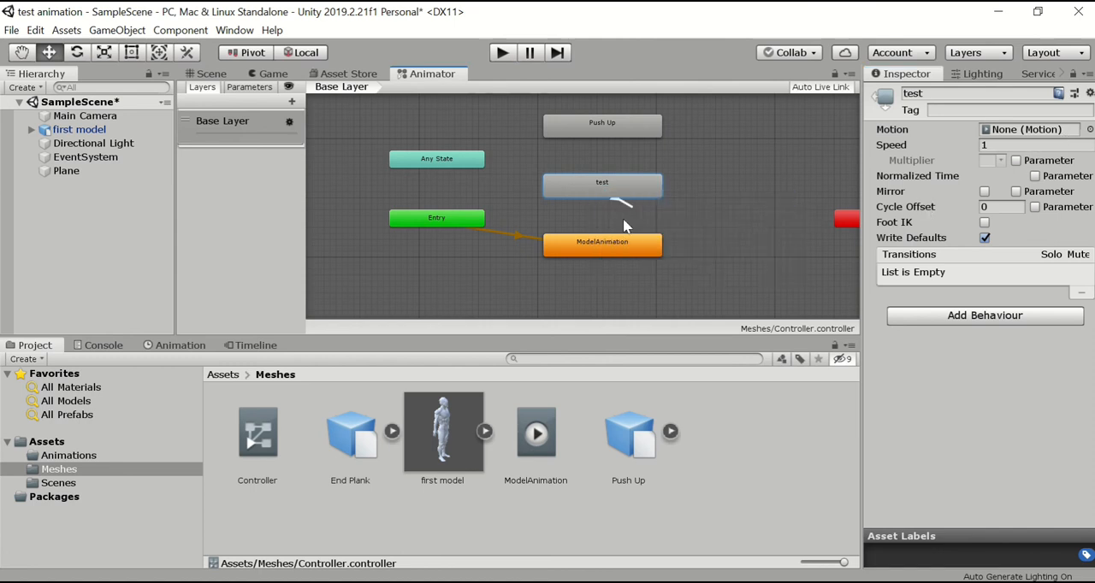
click(599, 245)
click(604, 127)
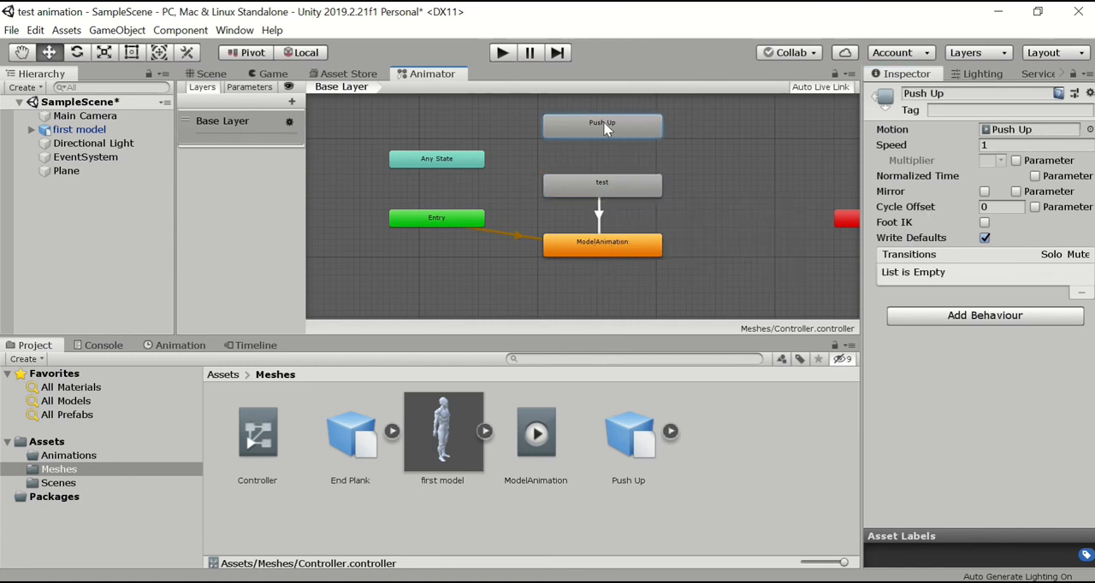
right_click(604, 124)
click(637, 134)
click(599, 185)
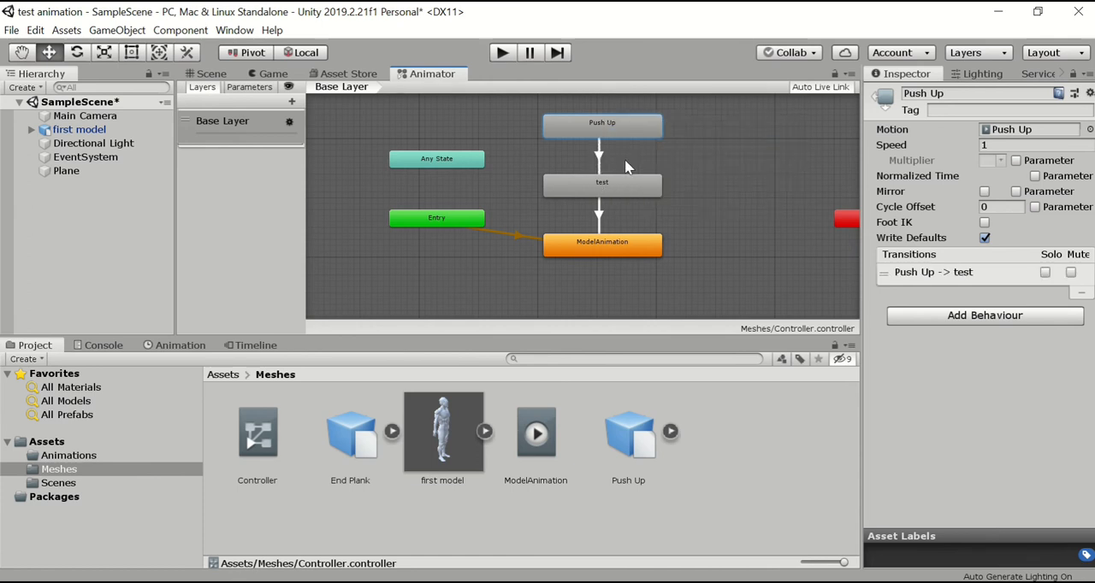
click(626, 182)
click(617, 124)
click(625, 183)
click(749, 283)
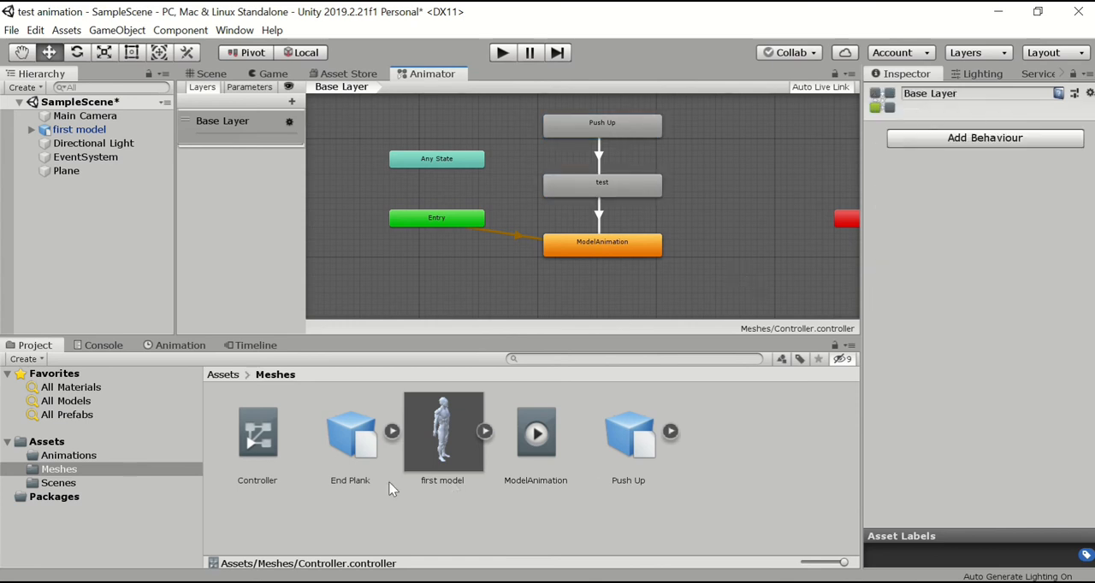
Assign the Controller asset as the controller of the first model's Animator component.
click(606, 507)
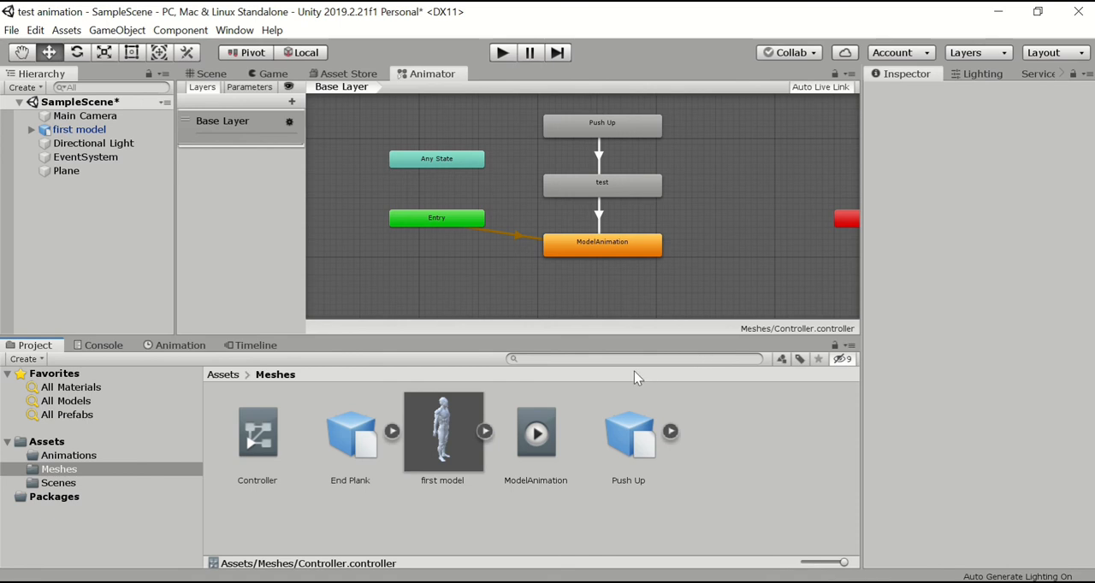
click(257, 452)
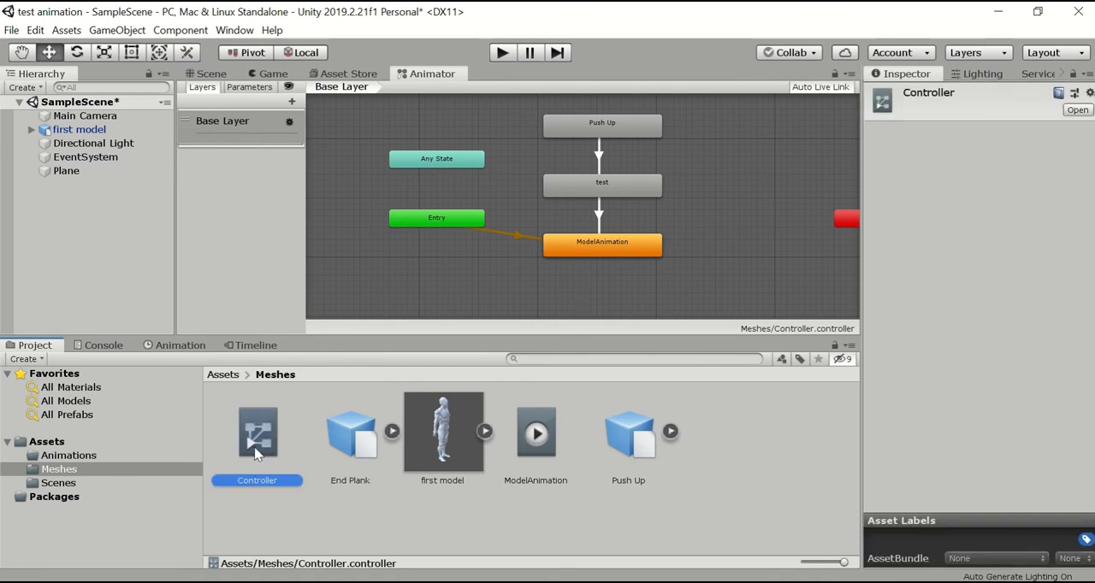
click(79, 129)
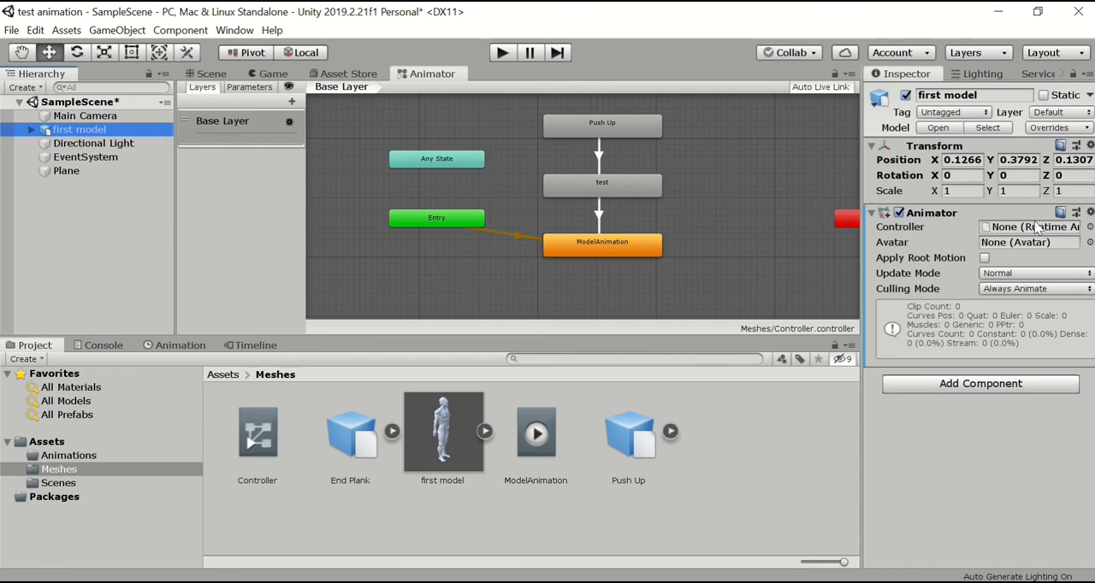
click(270, 447)
drag(270, 446, 1016, 236)
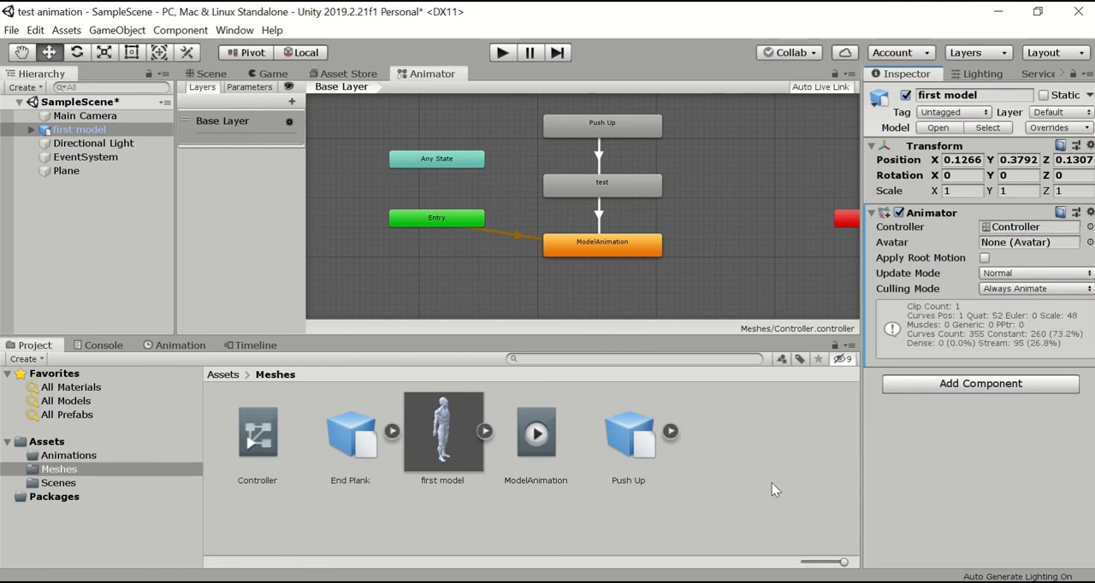
Assign Push UpAvatar from the Push Up model's sub-assets as the avatar of the first model's Animator.
click(671, 432)
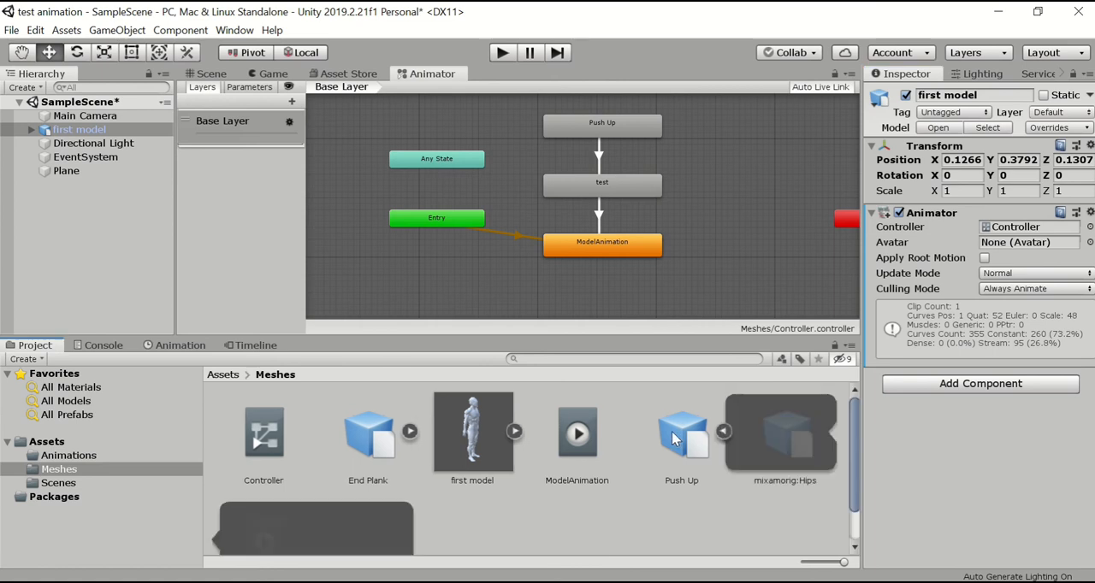
click(723, 431)
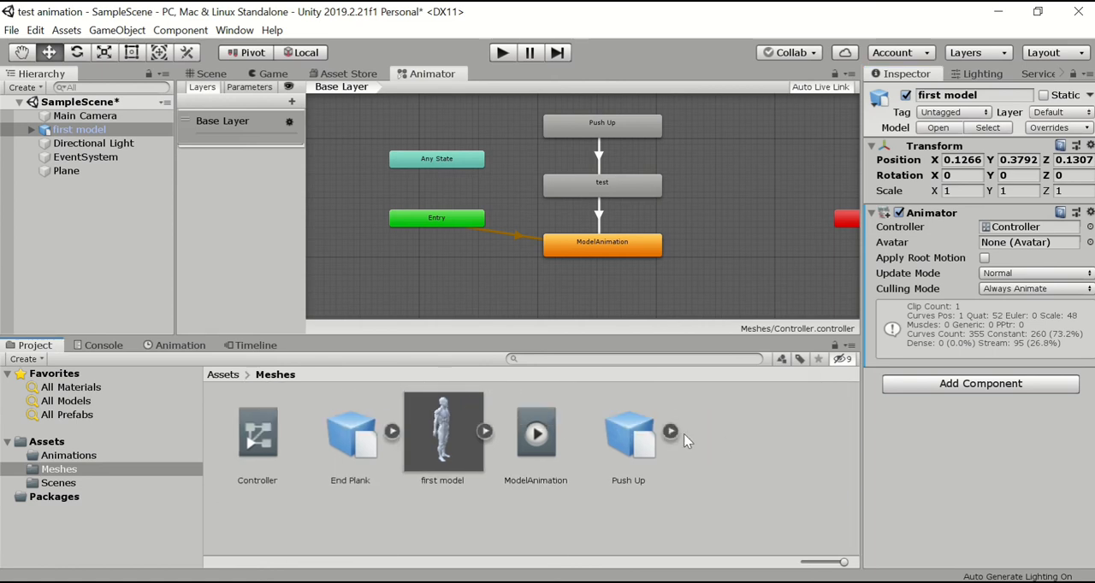
click(671, 432)
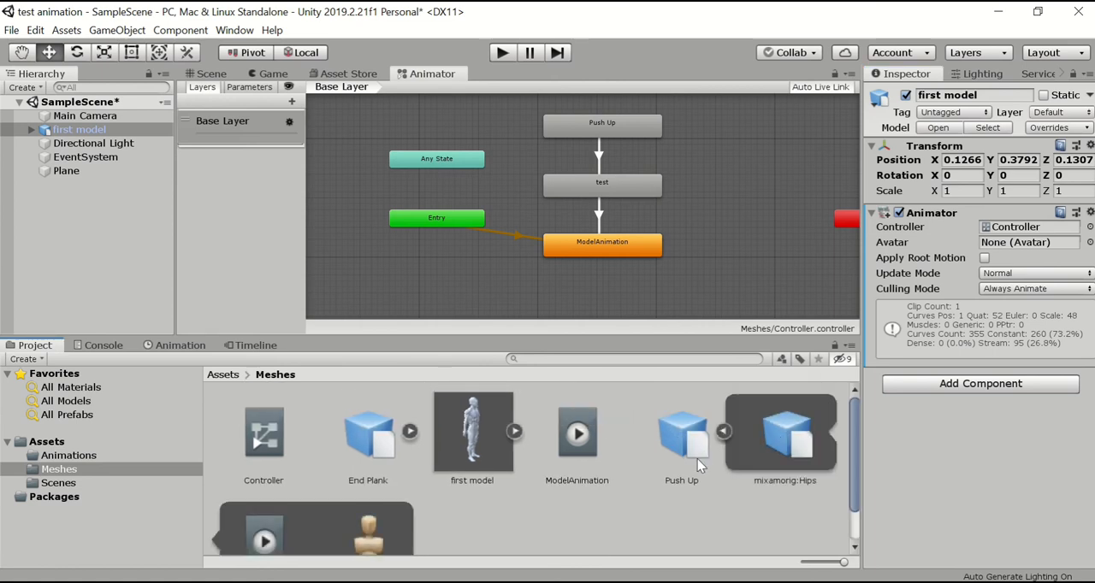
scroll(495, 515, down, 2)
drag(374, 508, 1002, 248)
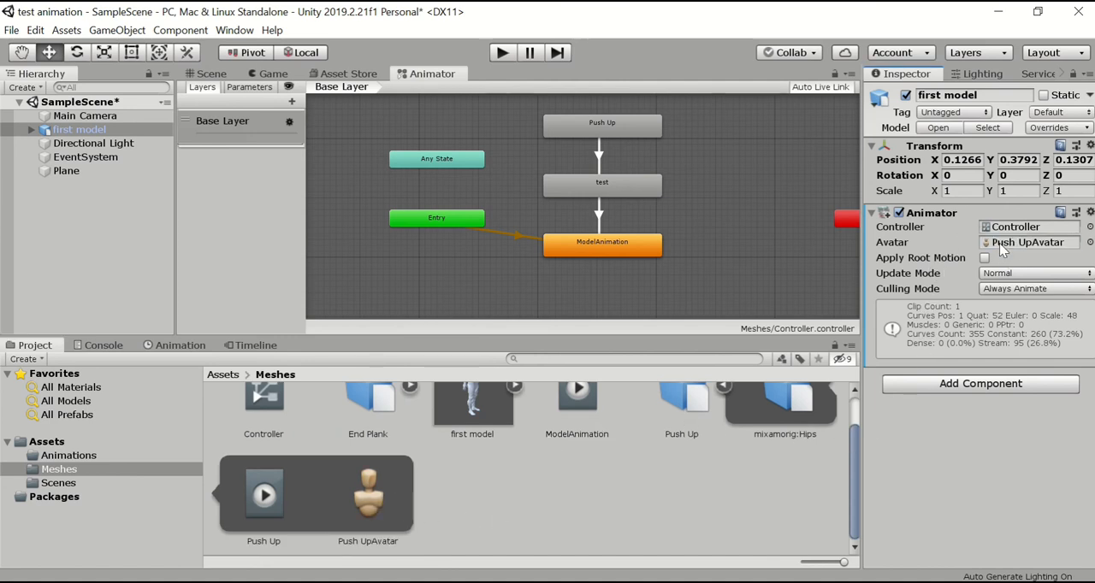
Create a UI button as a child of the Plane in the scene and name it Start.
click(664, 496)
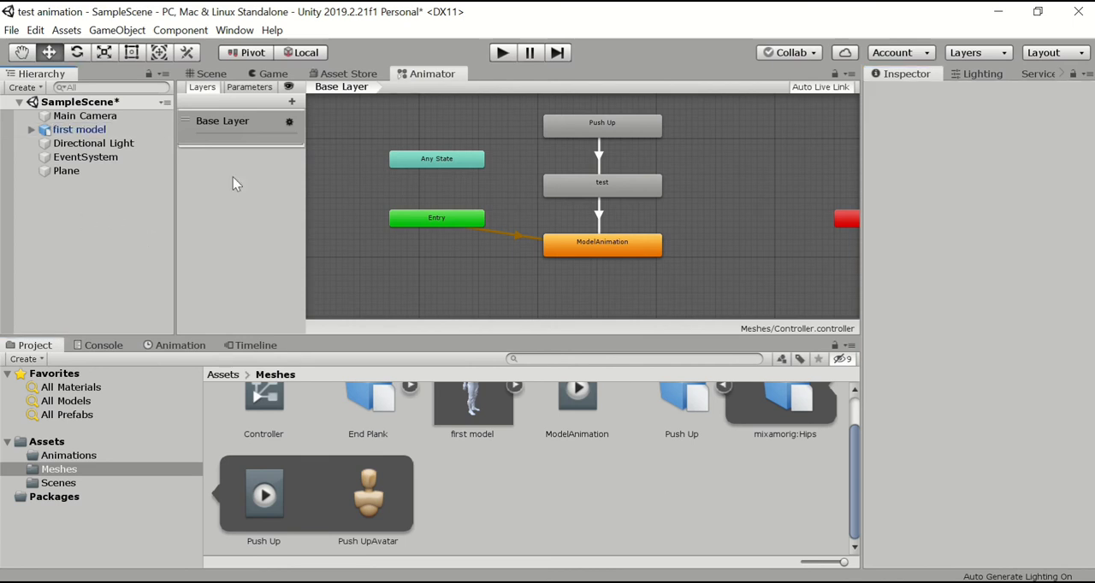
click(81, 171)
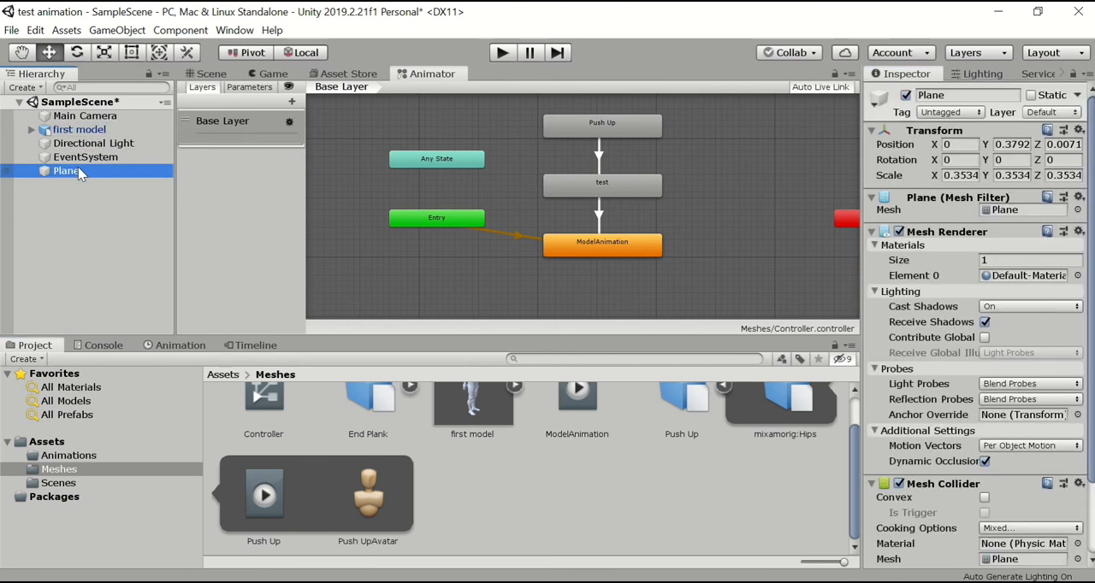
click(211, 74)
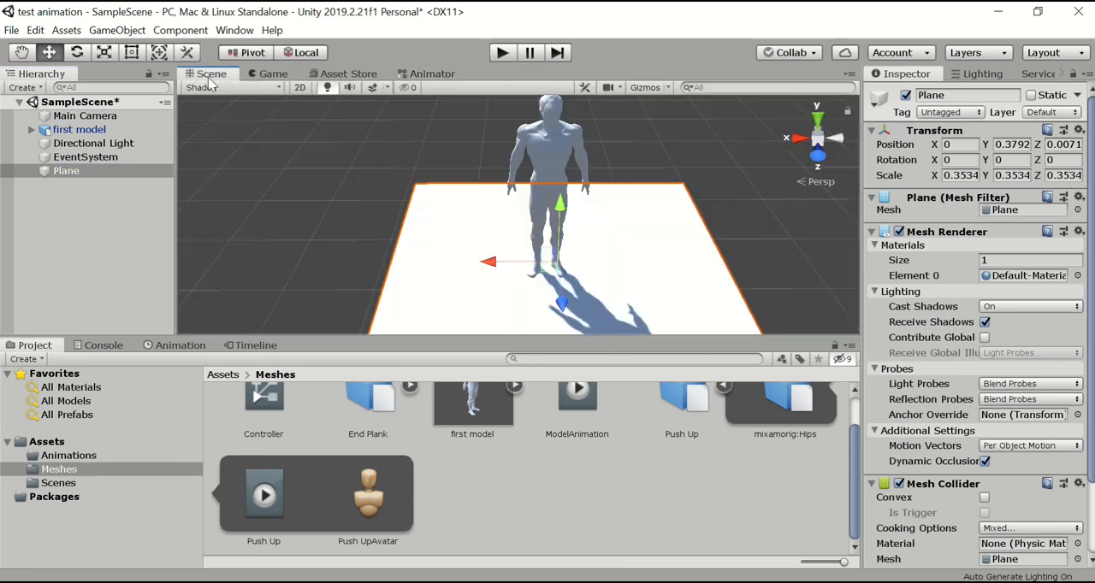
right_click(75, 176)
mouse_move(176, 341)
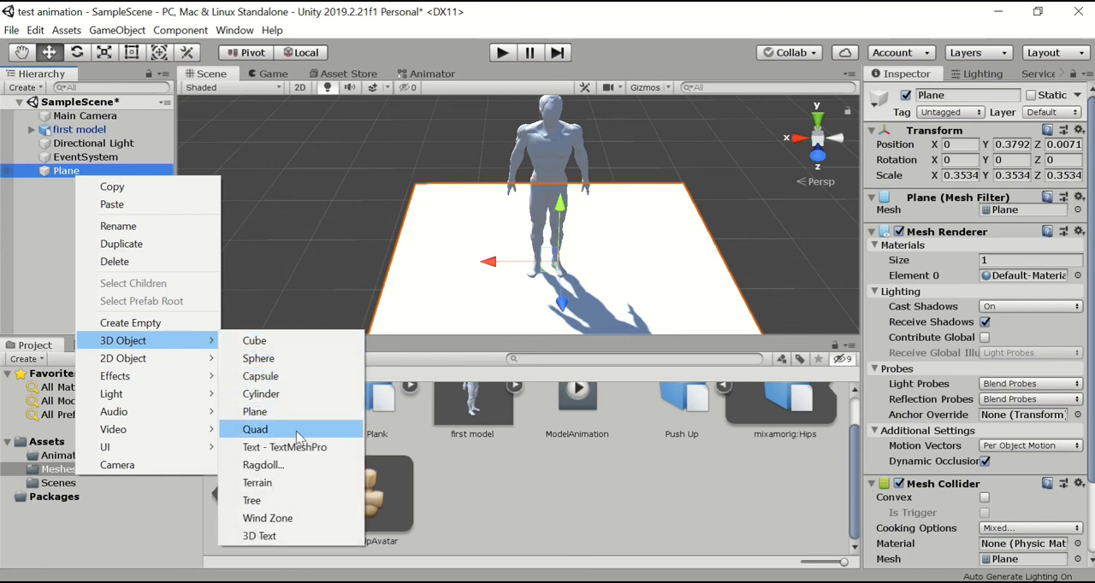
mouse_move(147, 447)
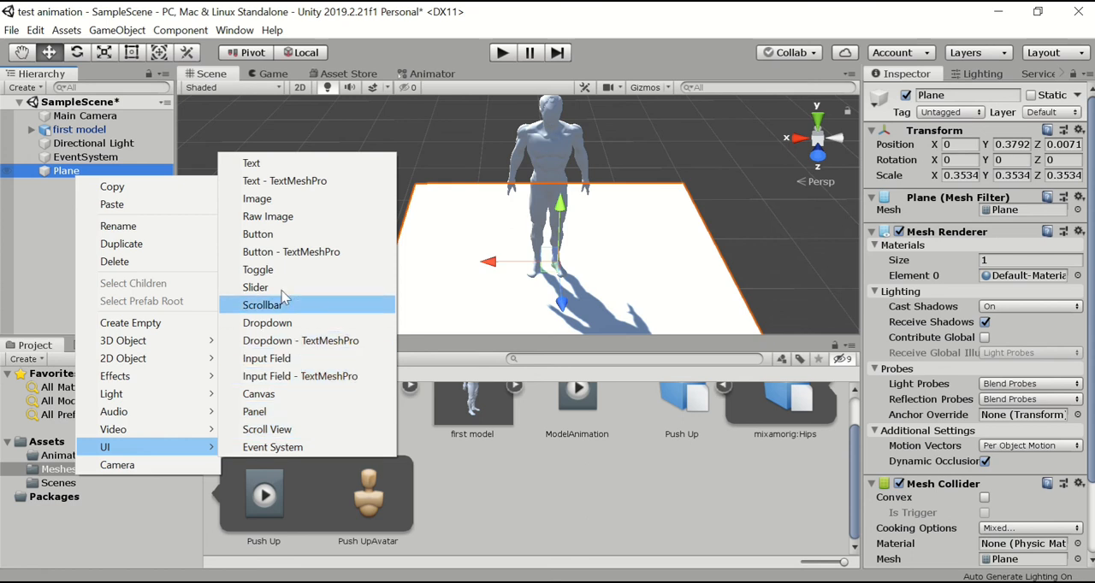
click(270, 234)
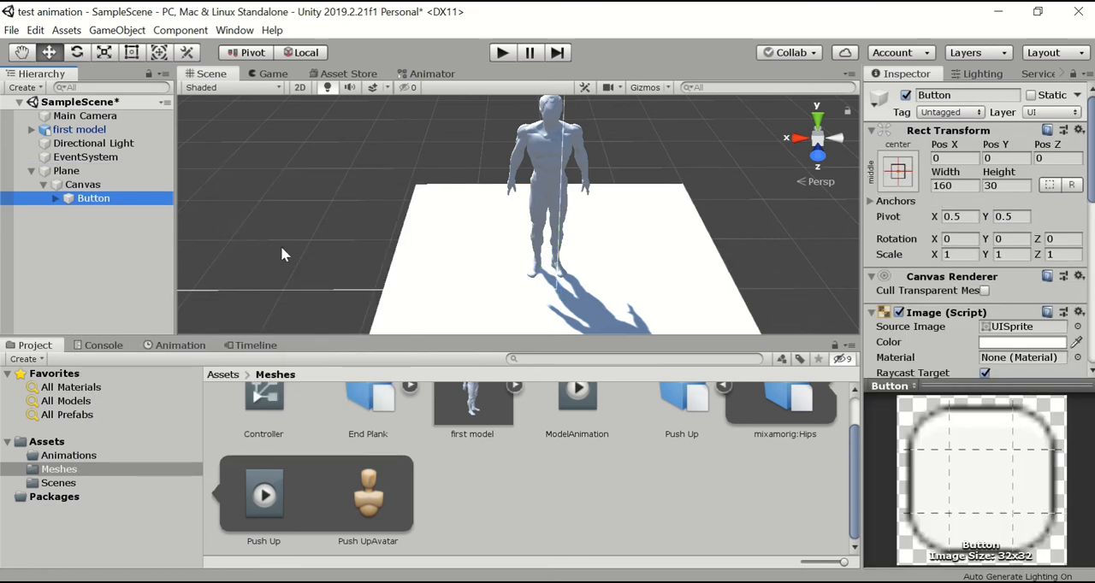
text(Start)
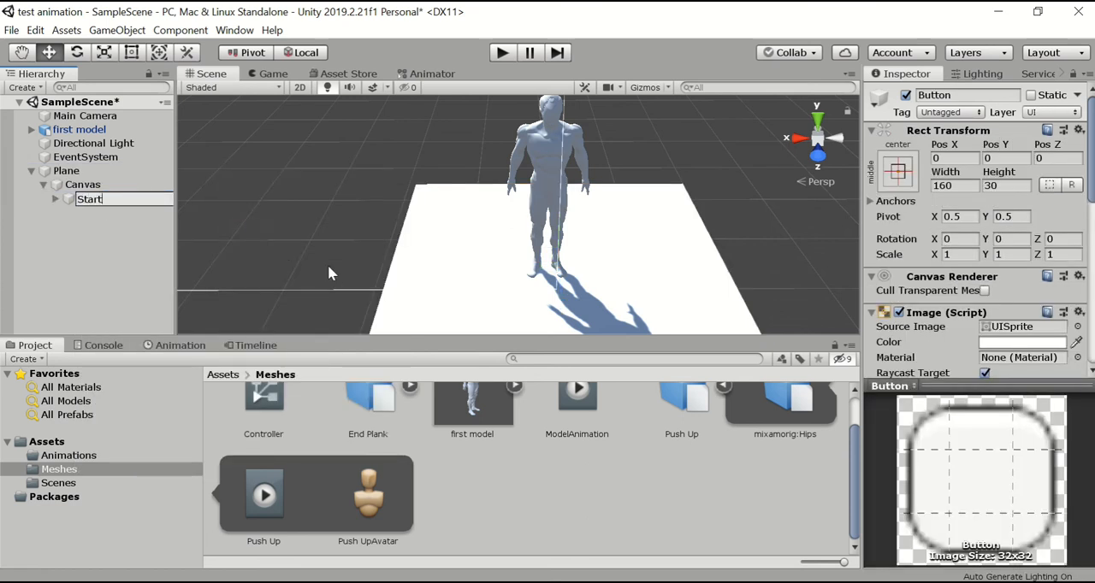
key(Return)
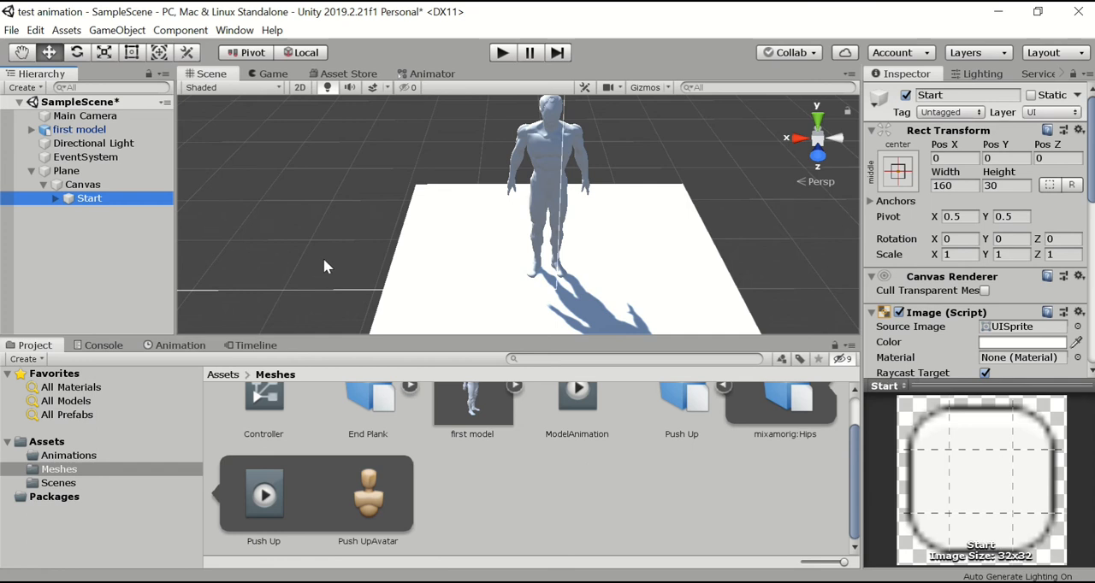
Add an On Click () entry to the Start button and assign first model as its target object.
click(112, 235)
click(89, 202)
drag(1091, 164, 1091, 342)
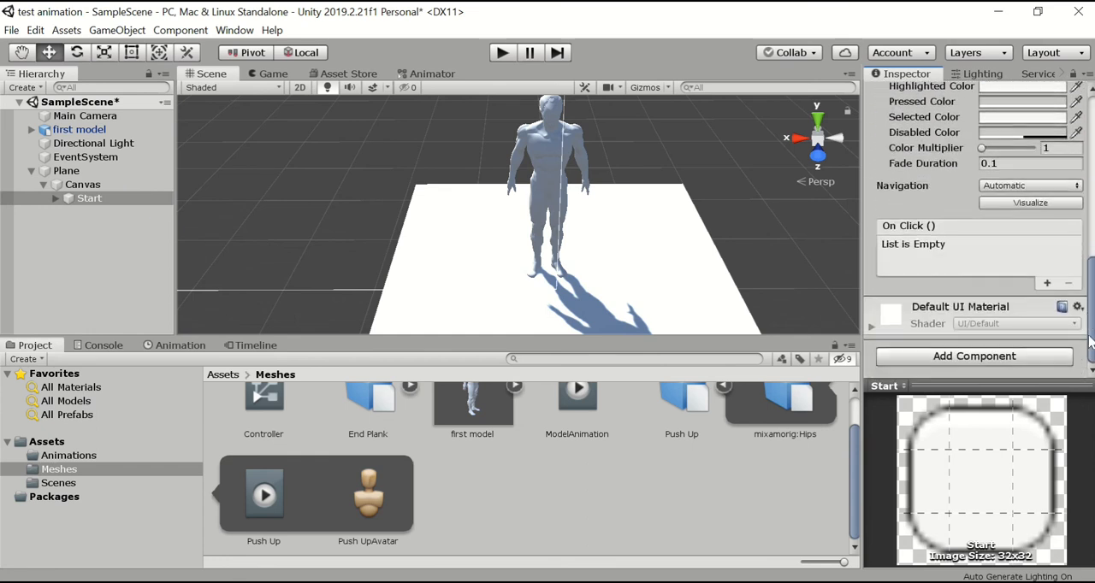
click(1046, 283)
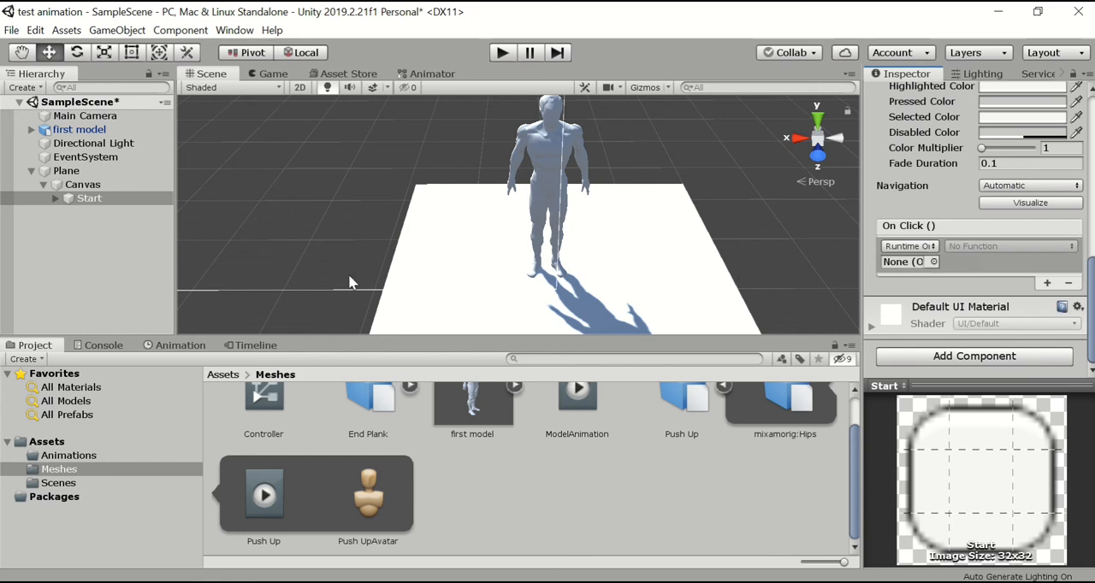
drag(81, 129, 895, 264)
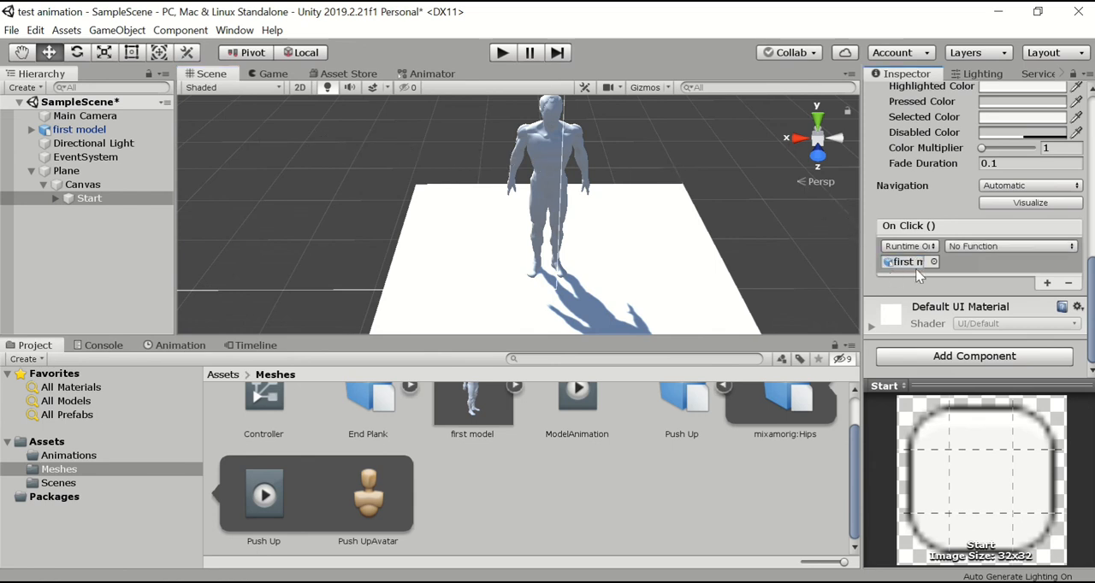
click(933, 262)
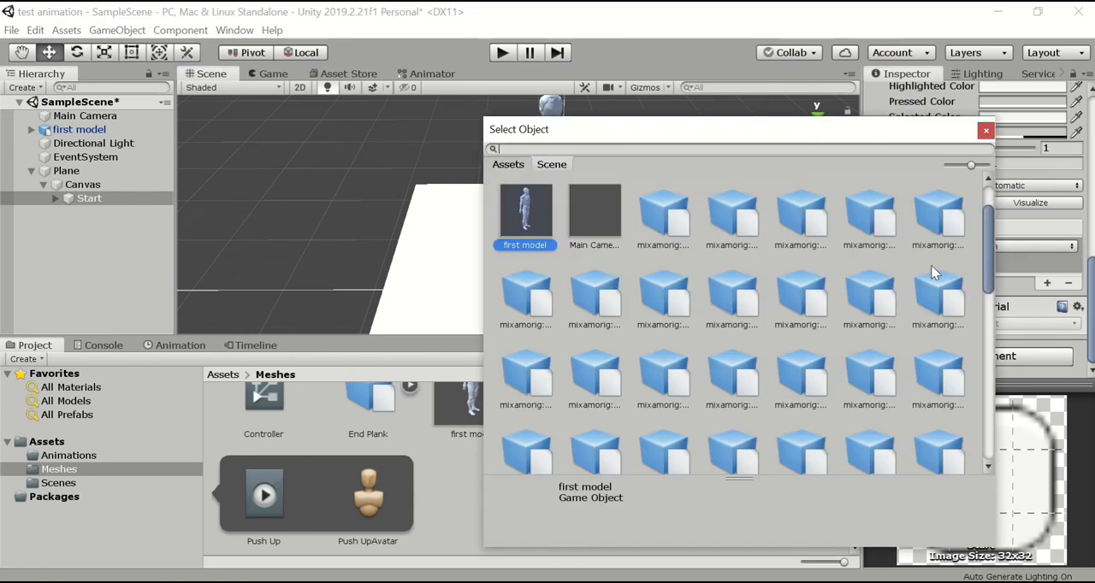
click(985, 130)
Set the Start button's event function to the Animator's Play (string) with the argument test.
click(988, 246)
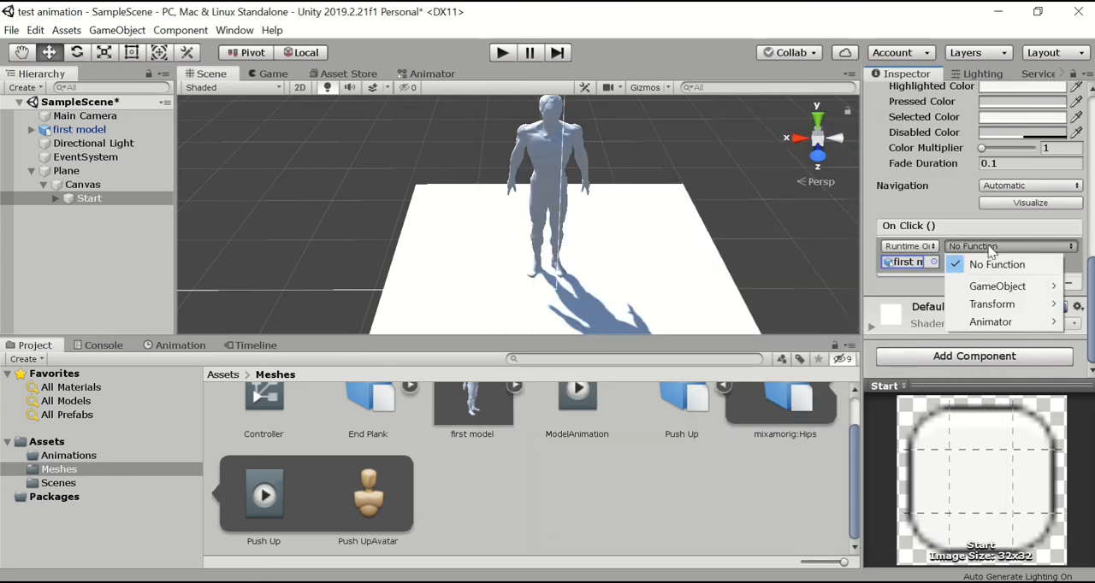
mouse_move(996, 321)
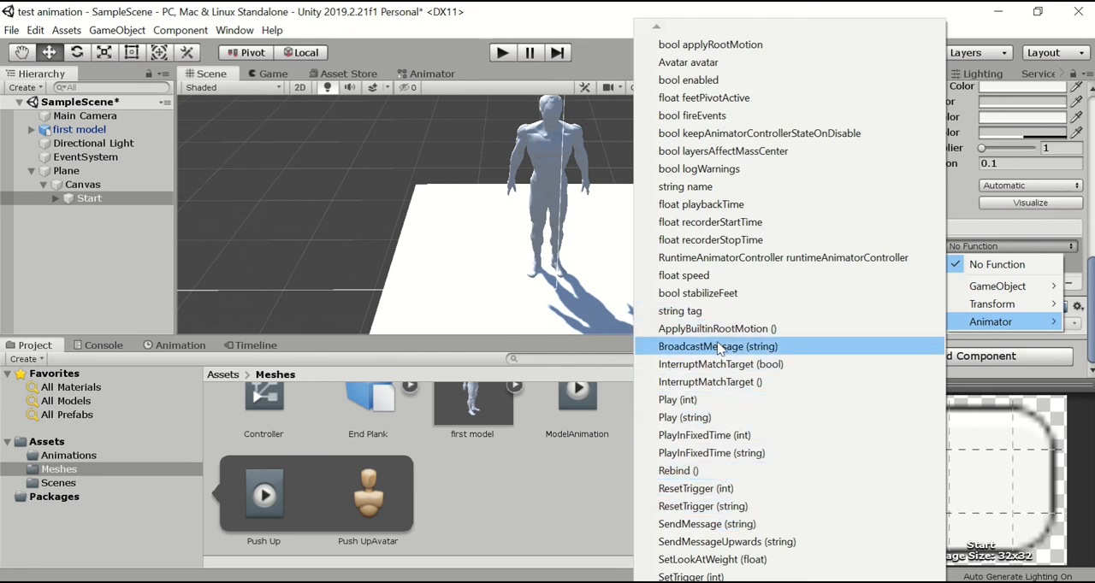
click(706, 418)
click(1001, 262)
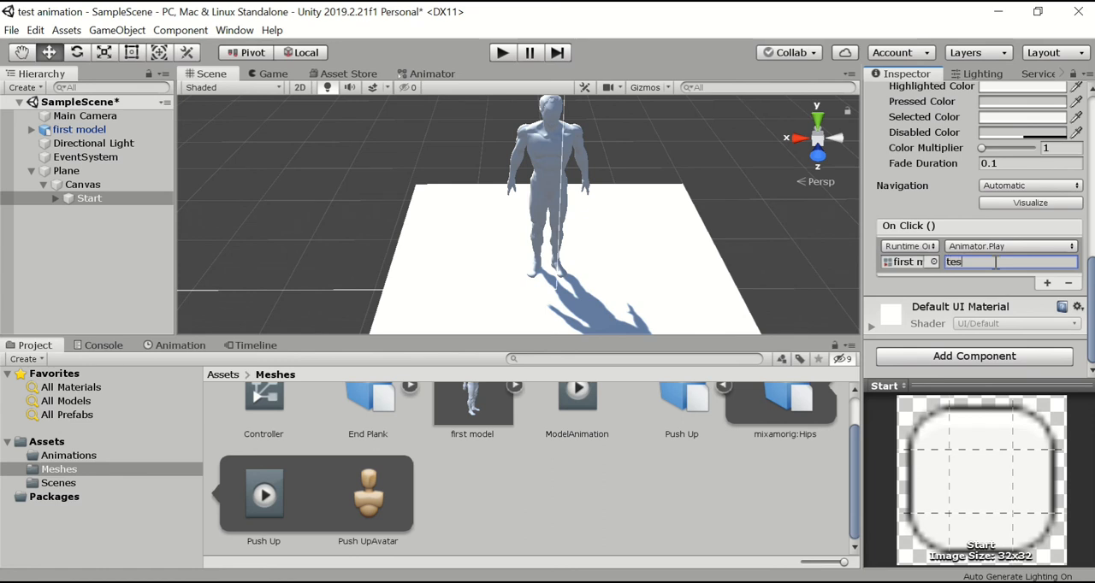
click(747, 198)
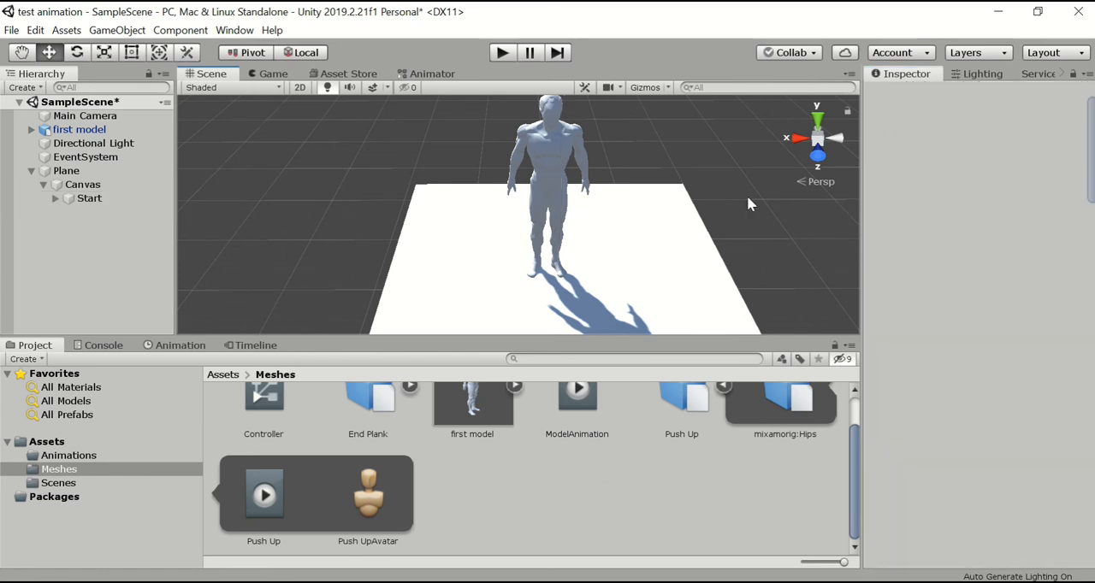
Run the scene to check the new button in the game, and stop it again.
click(503, 53)
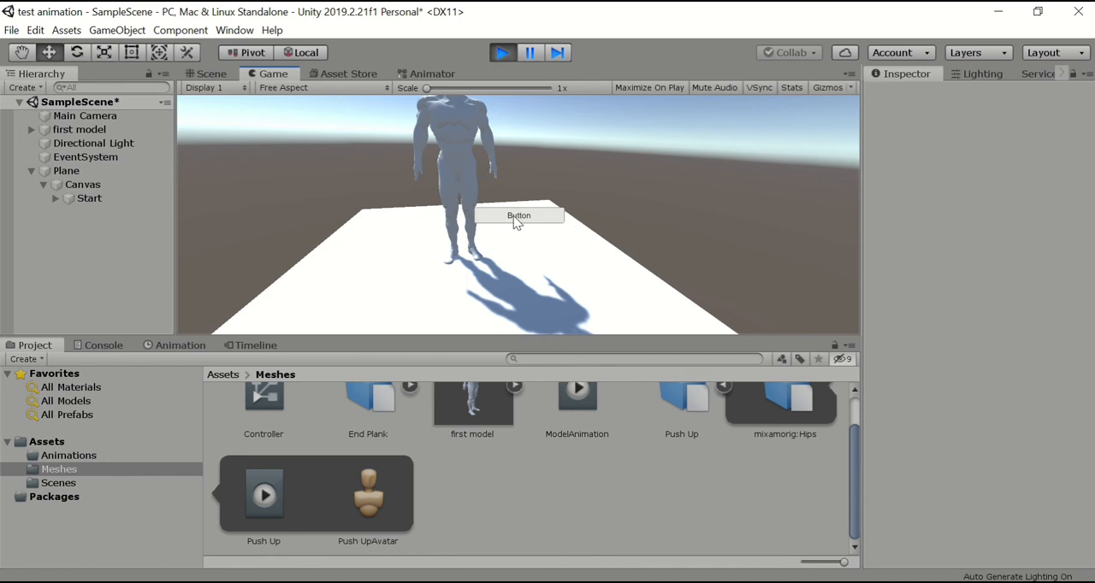
click(503, 53)
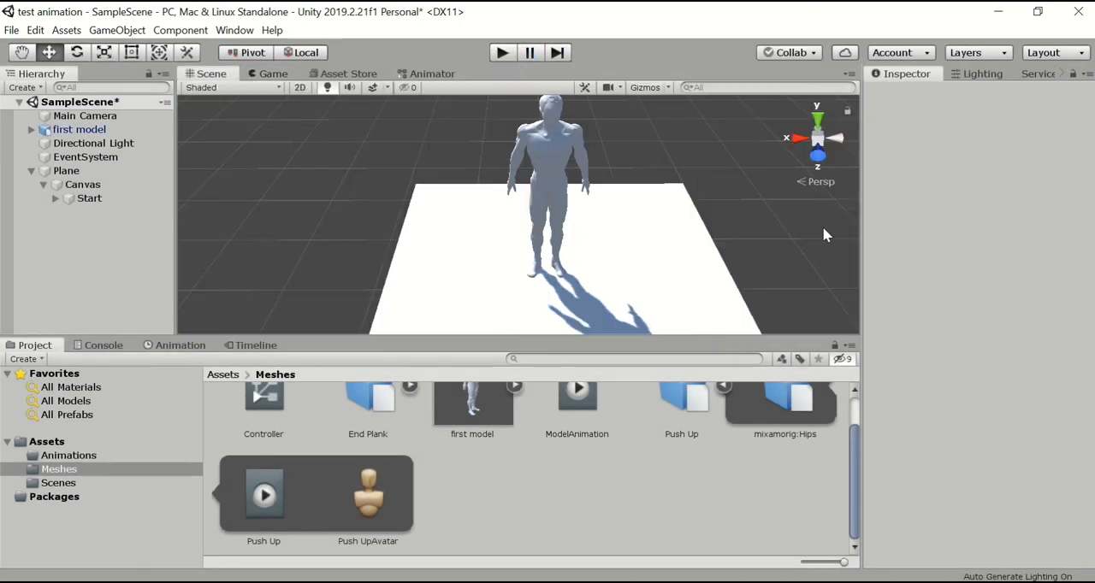
Reopen the Controller's state graph and set the motion of the test state to Push Up.
click(265, 416)
double_click(265, 416)
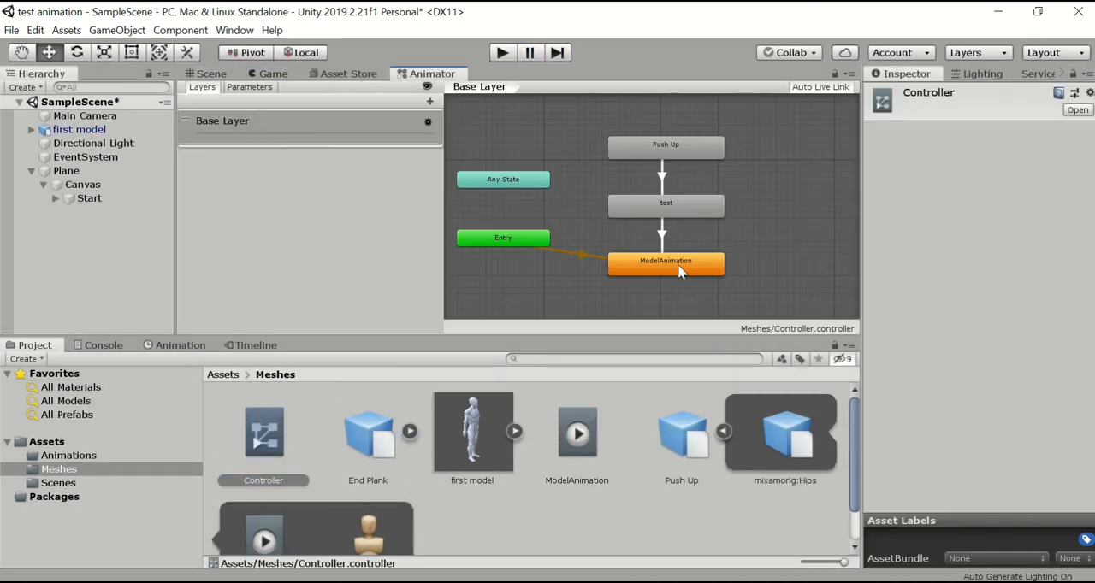
click(705, 213)
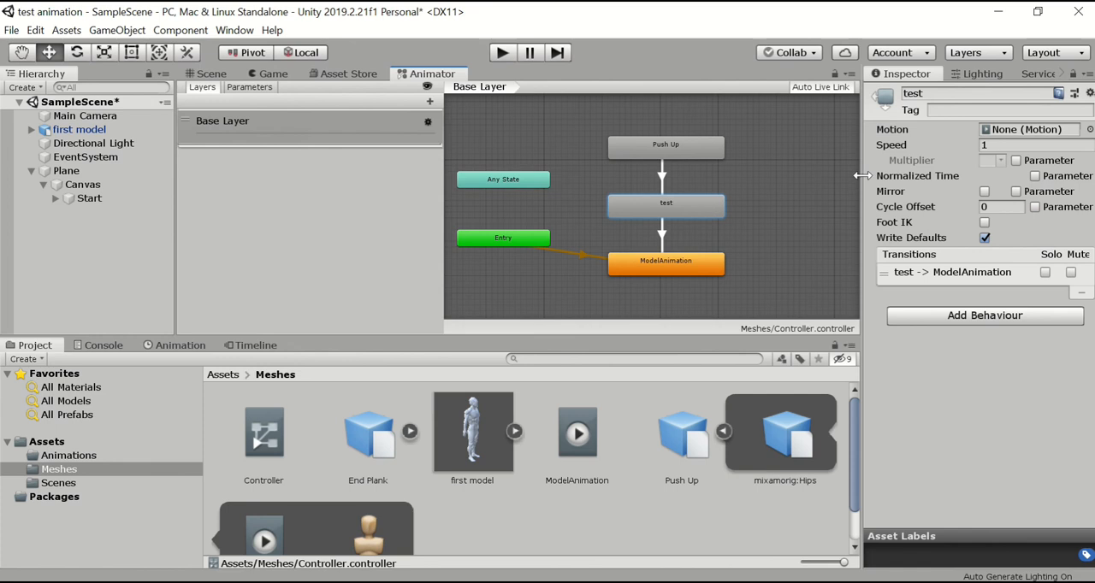
click(1090, 130)
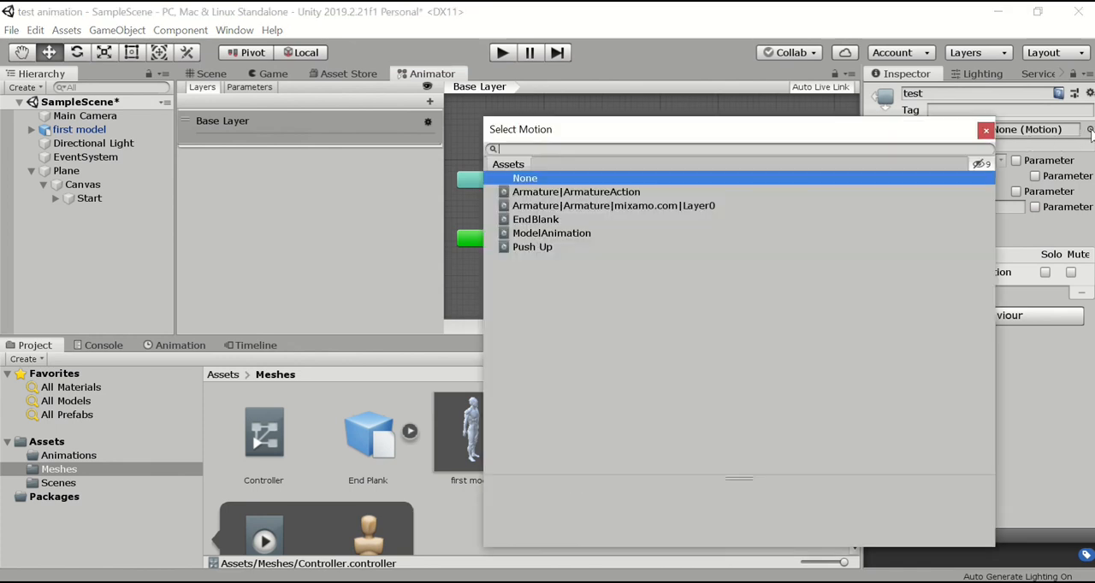
double_click(554, 249)
Set the motion of the Push Up state to None and deselect the state.
click(693, 151)
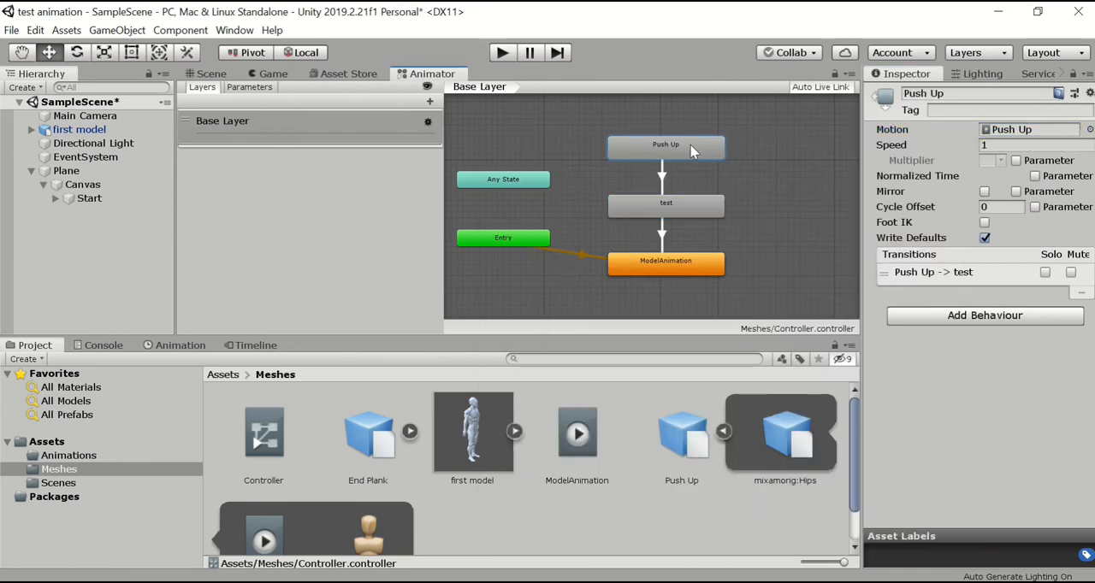
click(1089, 129)
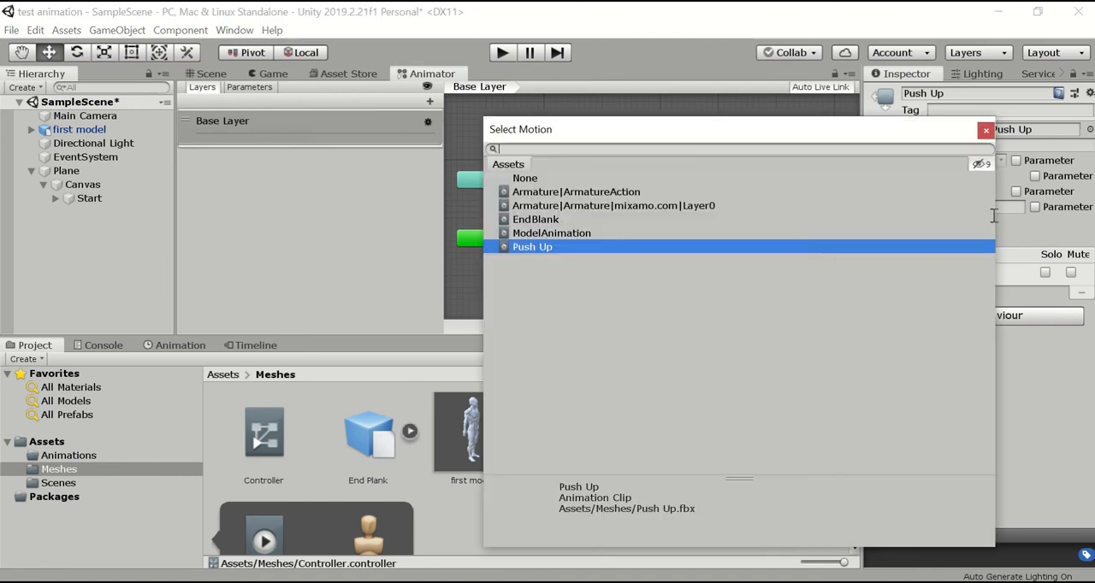
double_click(537, 177)
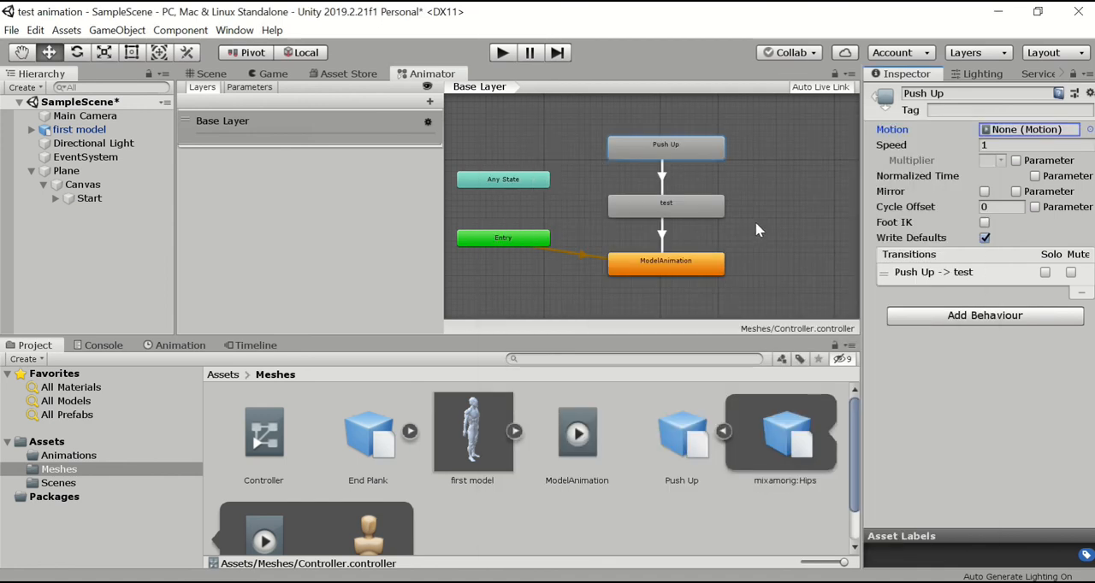
click(755, 221)
Run the scene, trigger the model's animation twice with the in-game button, and stop the playback.
click(502, 52)
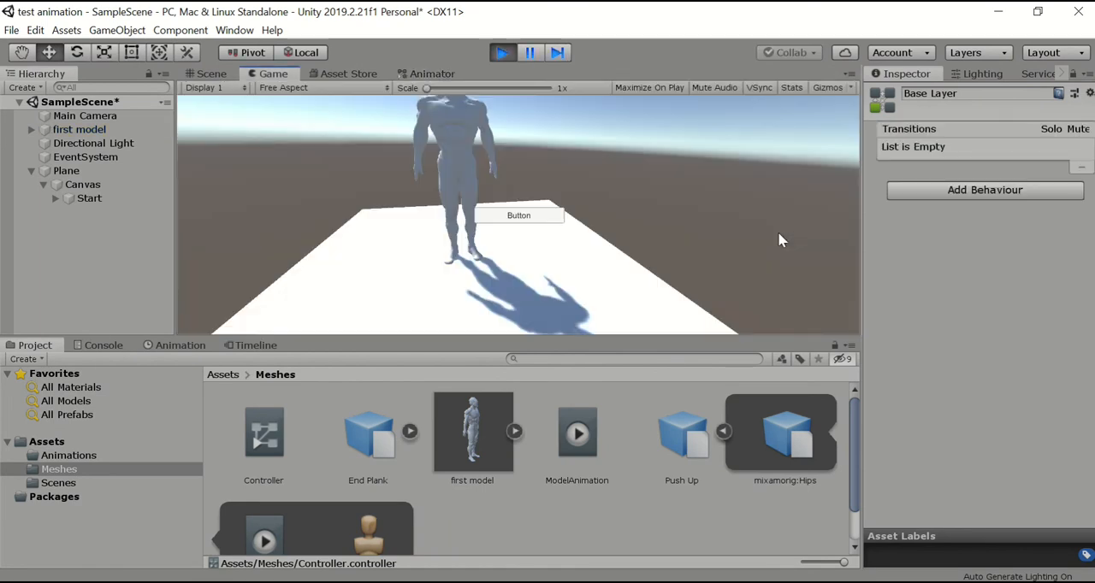
click(534, 218)
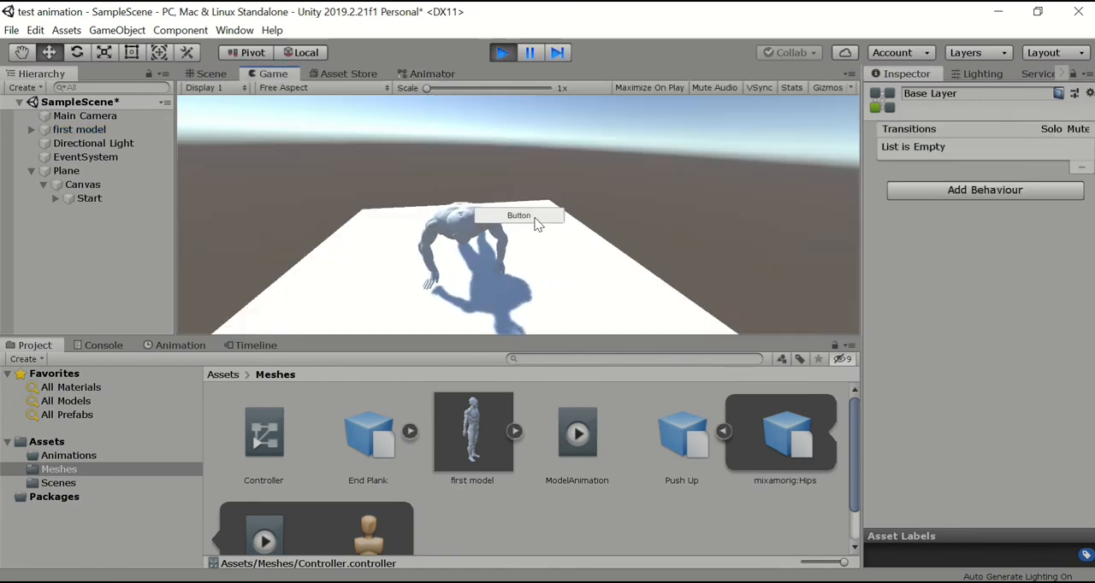
click(534, 221)
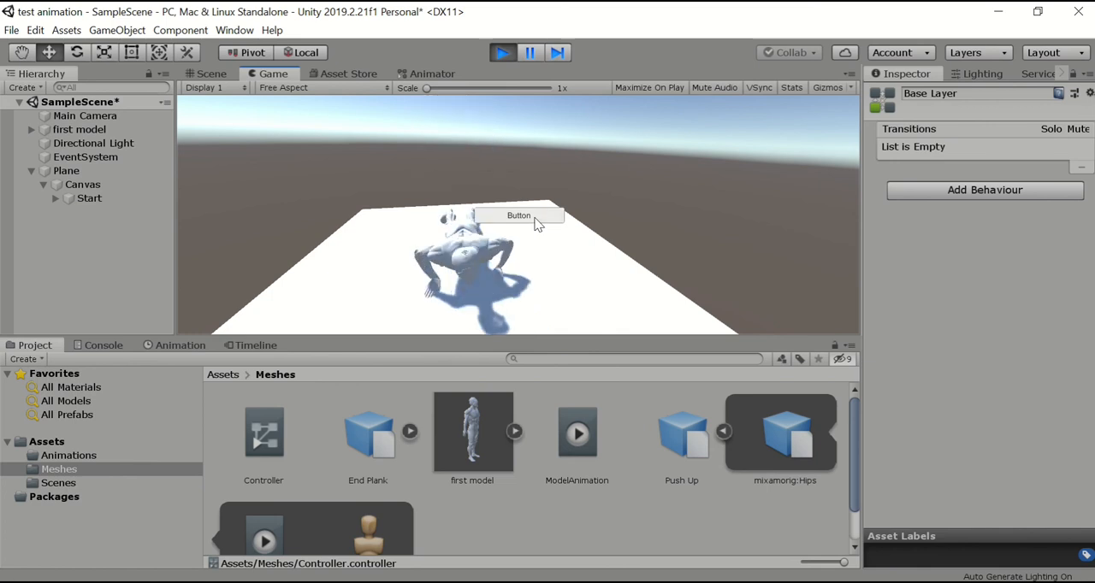
click(508, 55)
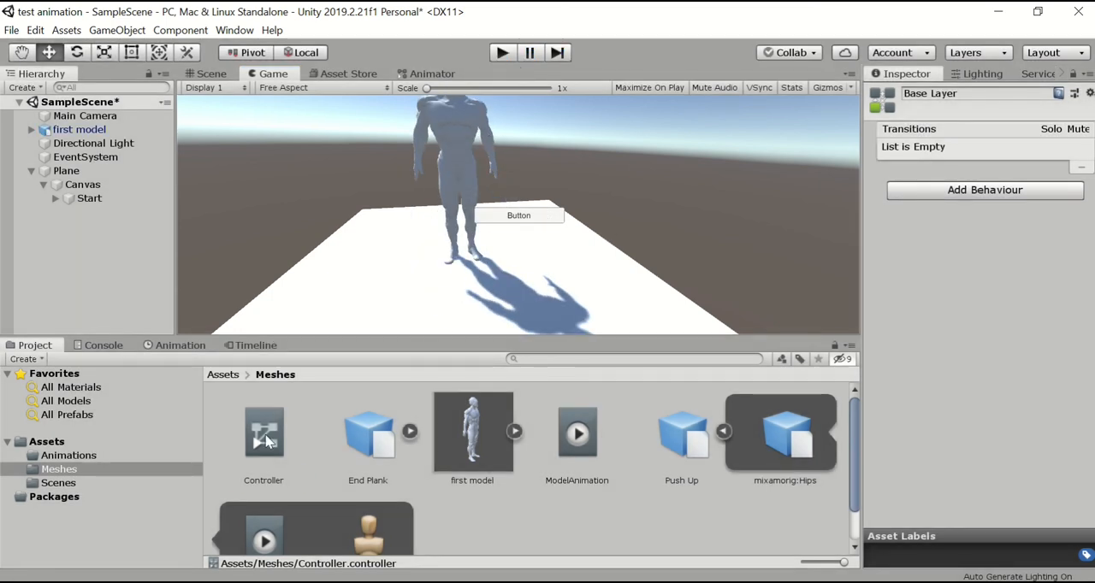
Reopen the Controller's state graph and set the motion of the test state to EndBlank.
double_click(266, 438)
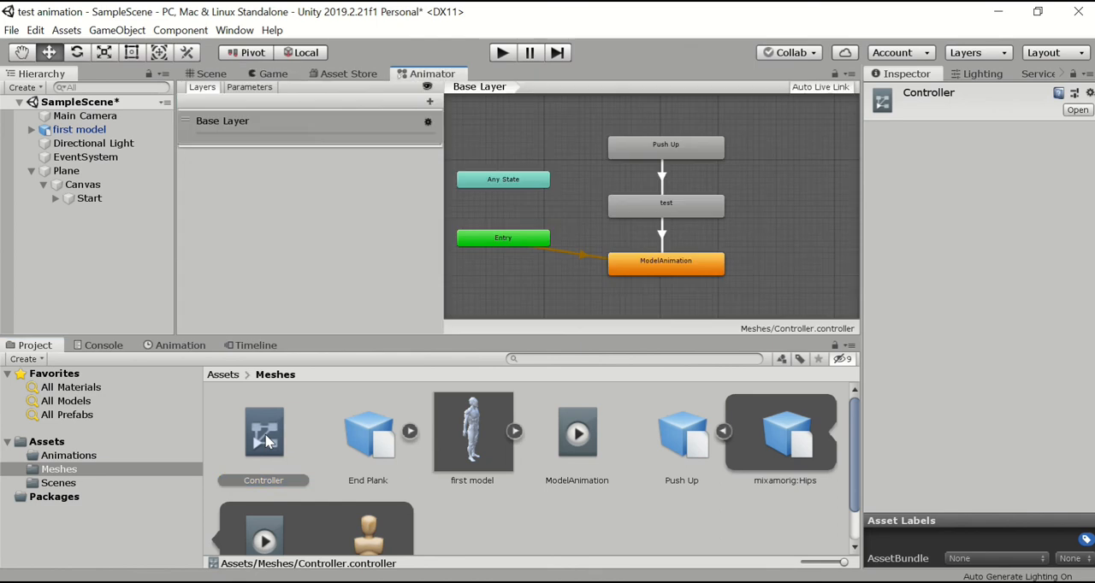
click(702, 215)
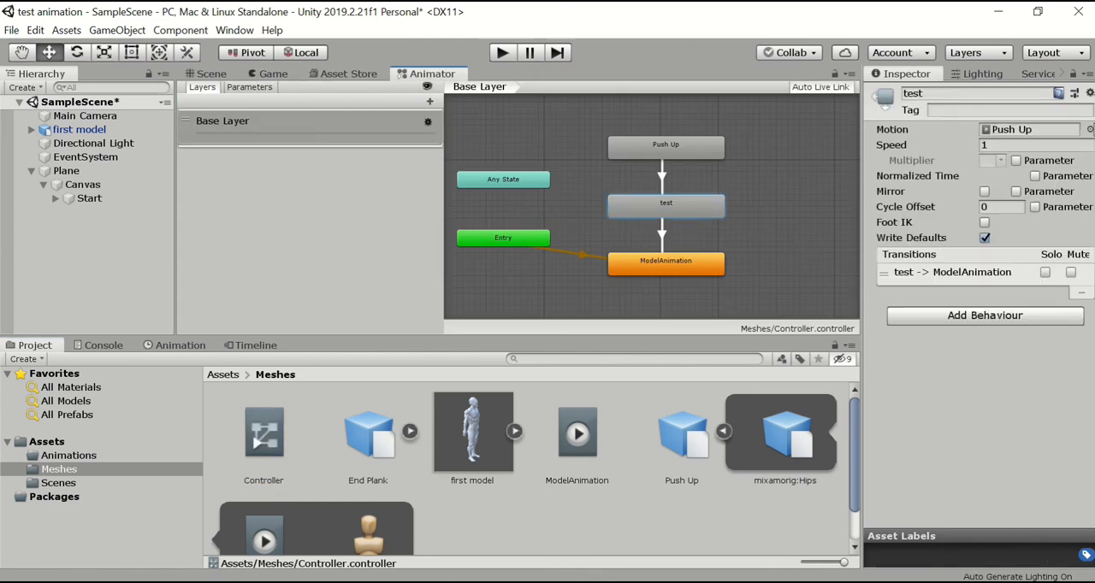
click(1089, 130)
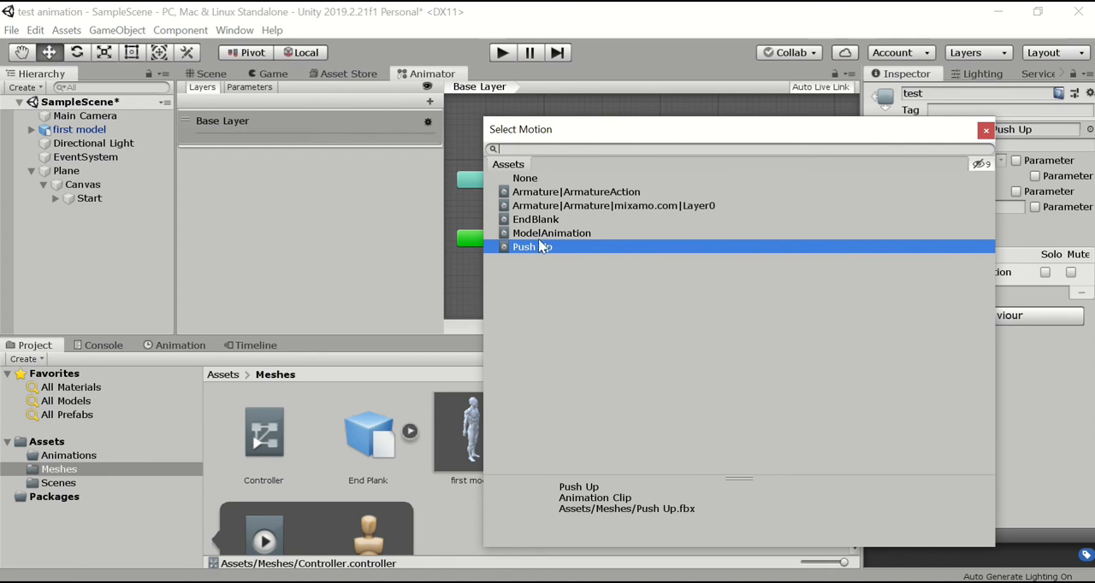
click(540, 221)
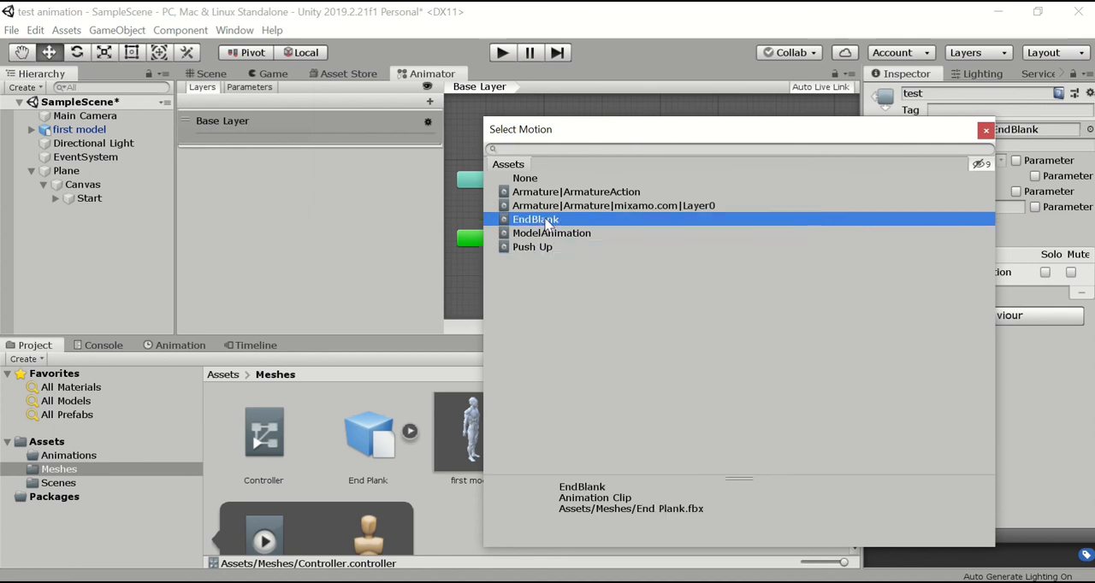
double_click(548, 223)
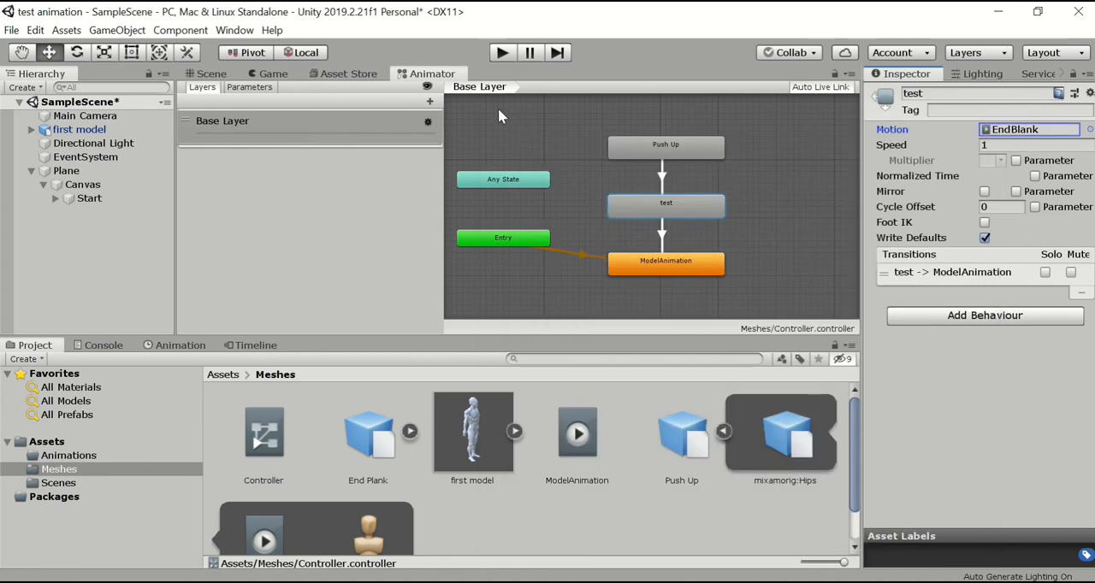
Run the scene again and trigger the EndBlank animation with the in-game button.
click(205, 75)
click(501, 53)
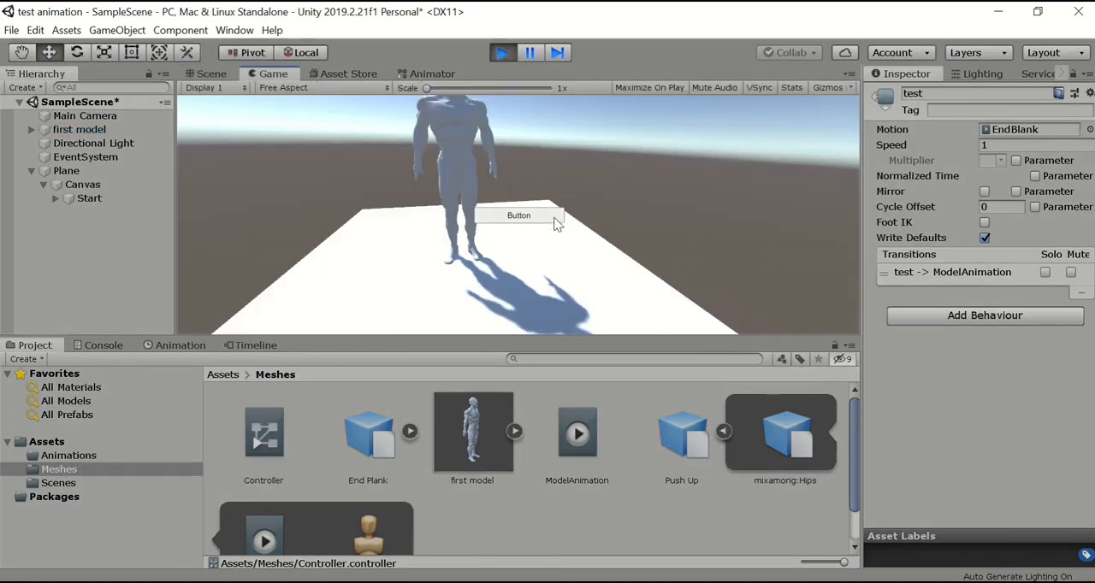
click(557, 222)
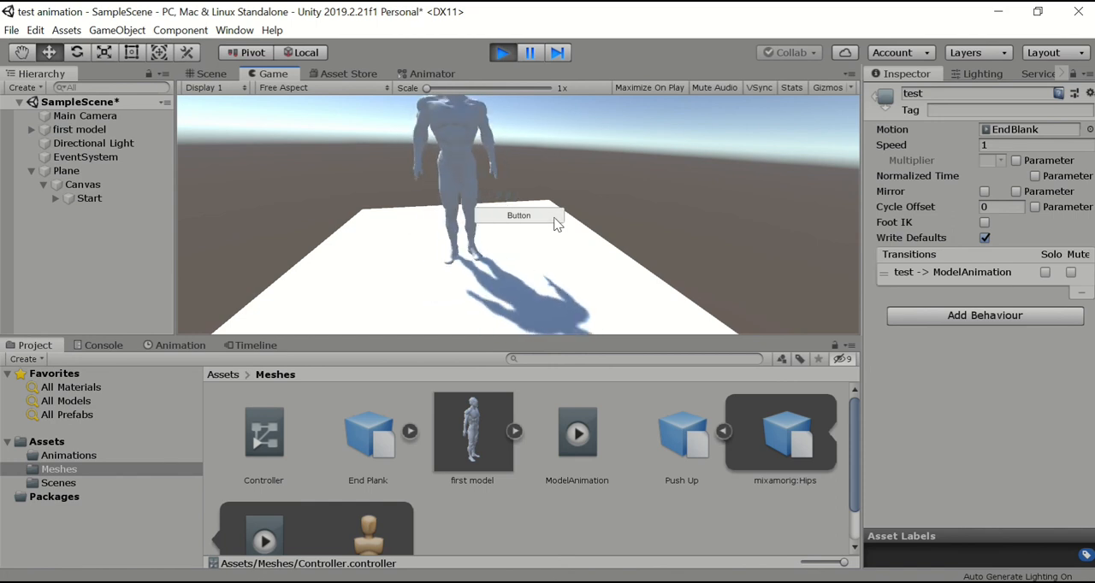
Stop the playback, raise the Main Camera to about Y 2.065, and rotate it to about 20.209, -163.8, 5.019.
click(503, 54)
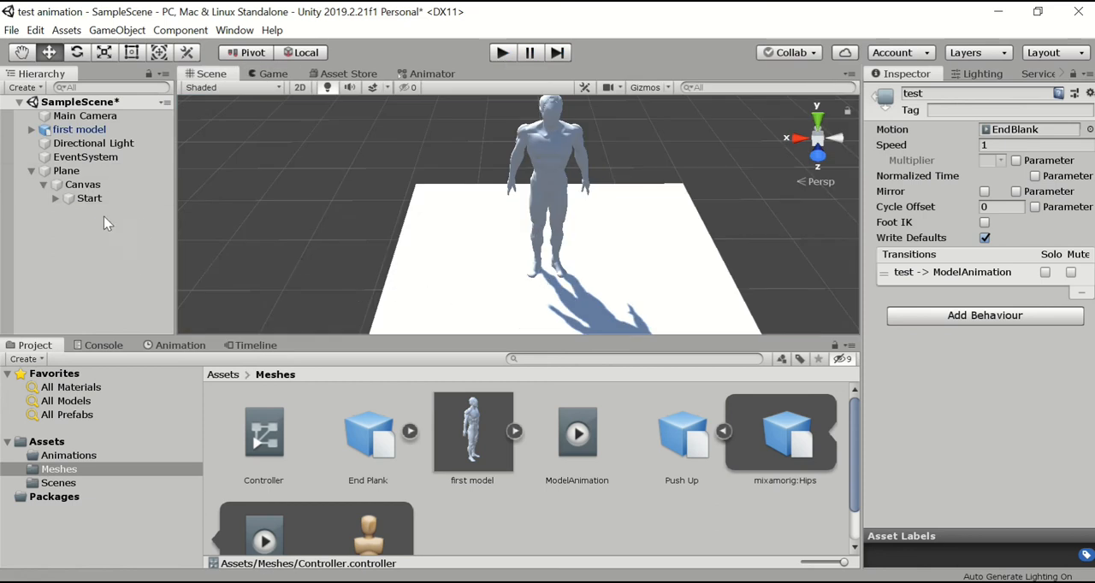
click(83, 115)
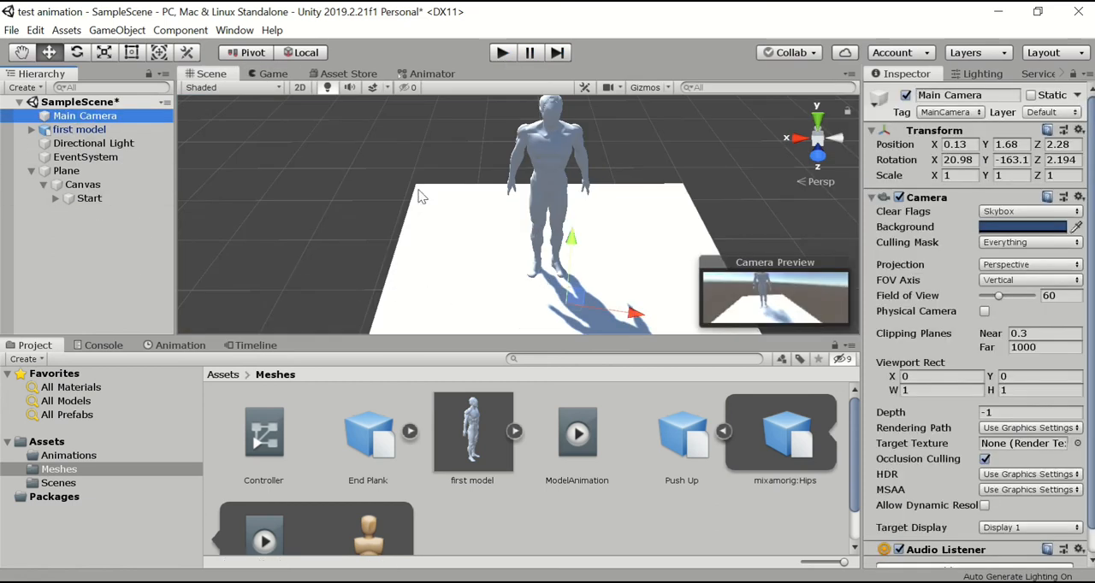
drag(571, 237, 575, 171)
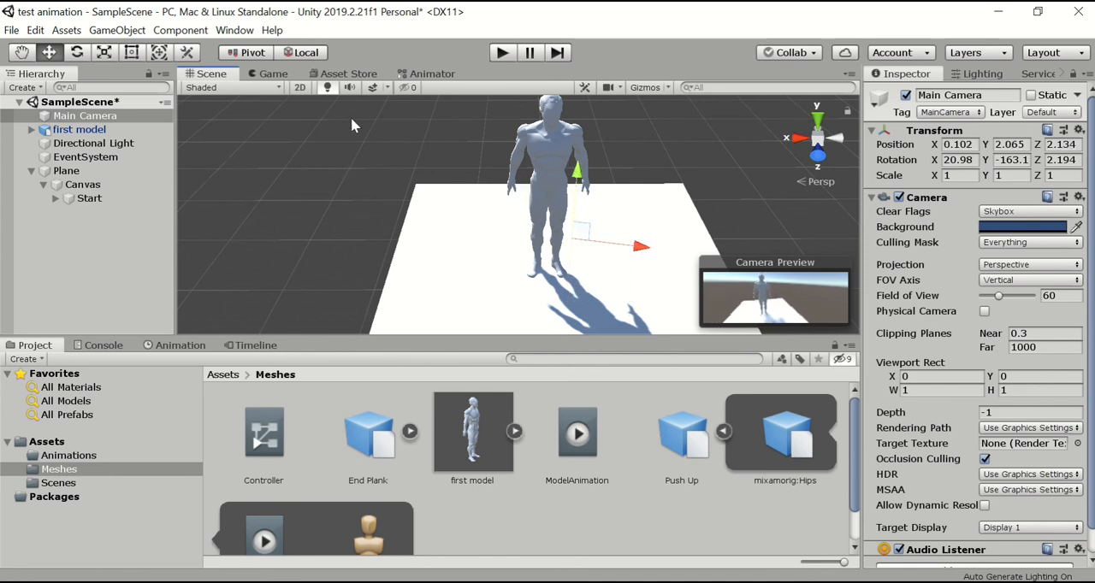
click(76, 52)
drag(618, 178, 612, 177)
Run the scene, trigger the animation with the in-game button to check the new camera framing, and stop the playback.
click(502, 53)
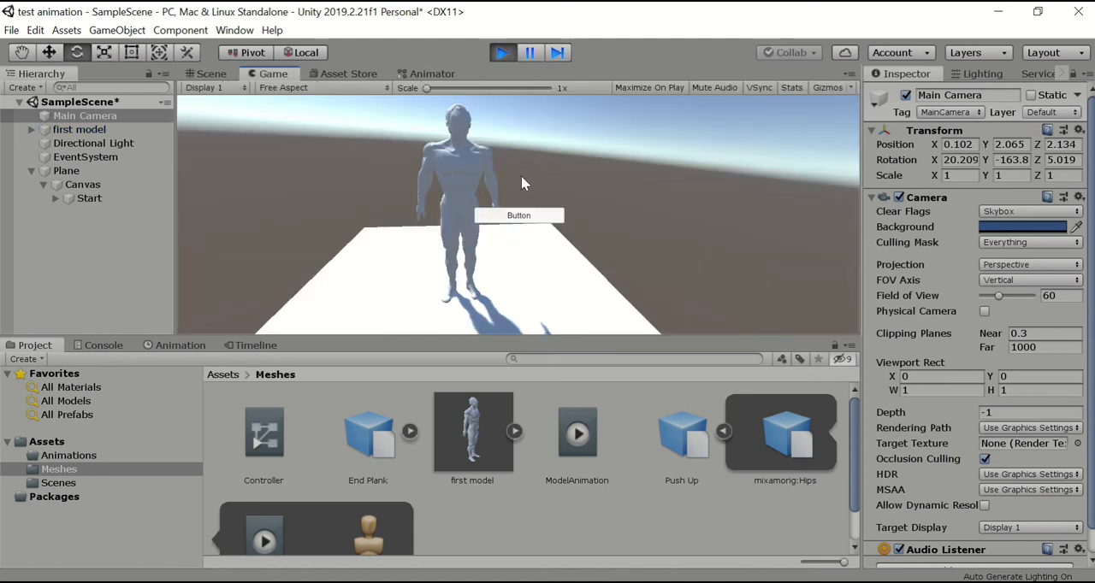
click(518, 216)
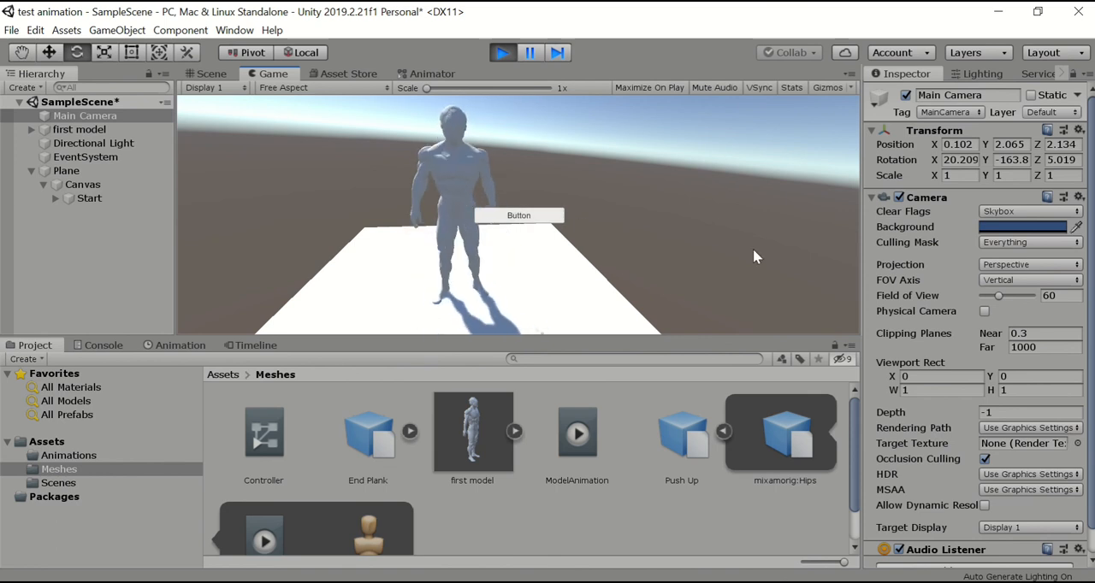
click(503, 53)
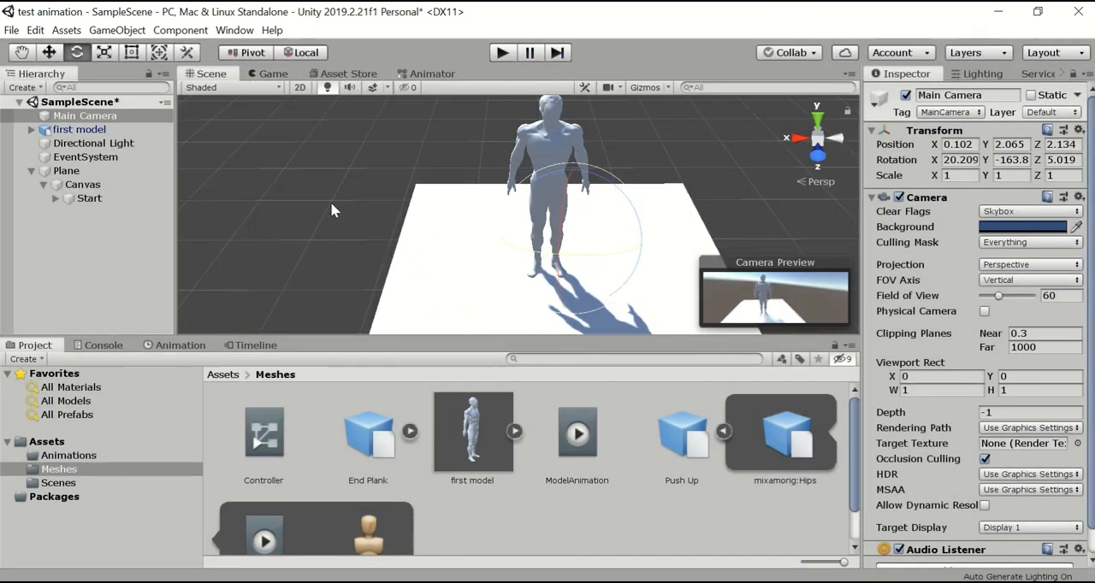
Examine the On Click event of the Start button under the Canvas, including its target object and Animator function.
click(89, 199)
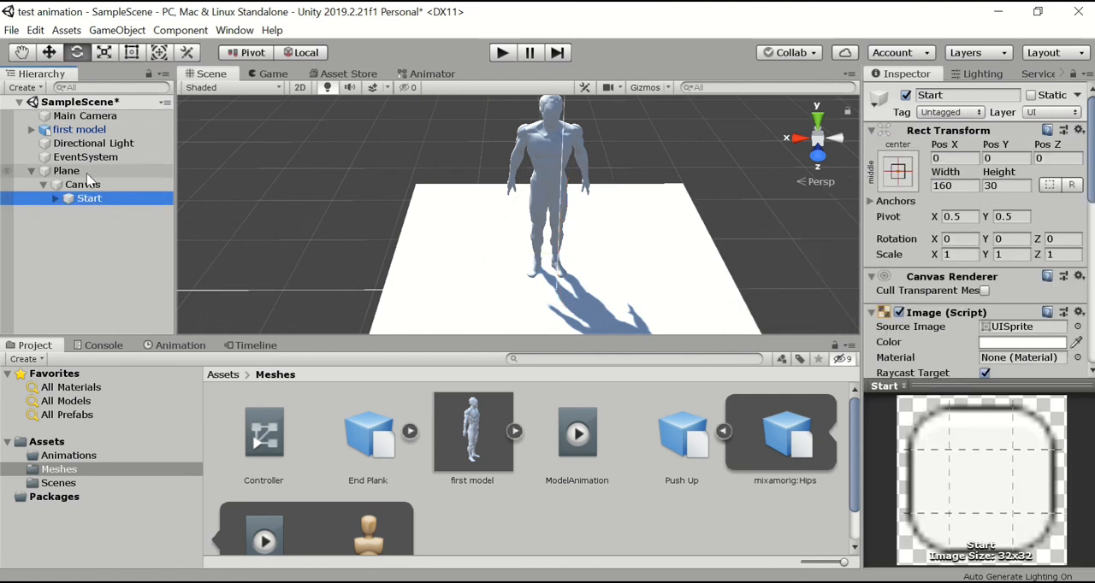
scroll(1017, 261, down, 3)
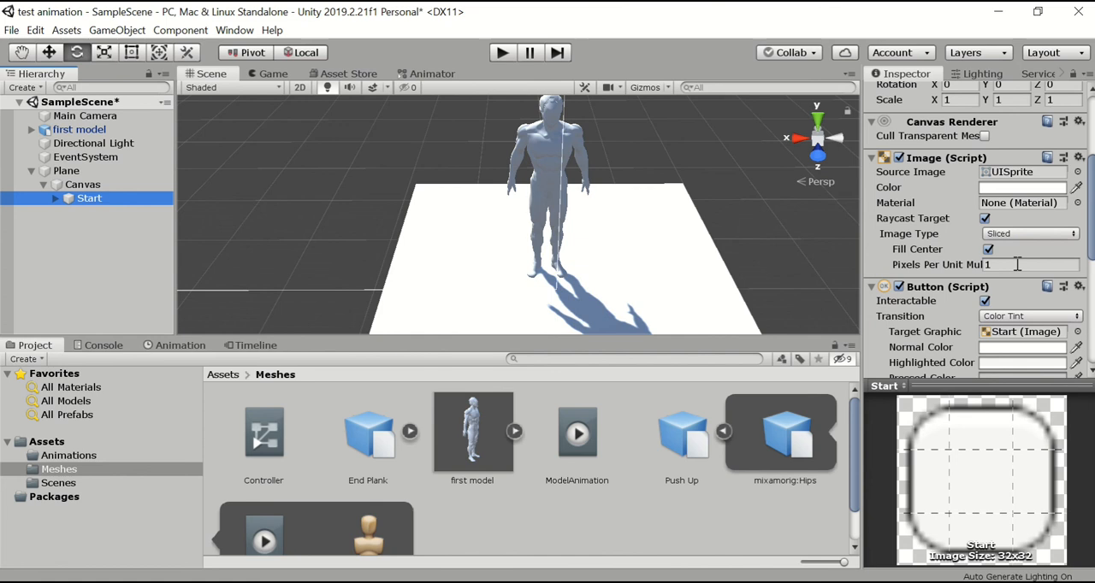
scroll(1017, 264, down, 3)
scroll(1018, 266, down, 2)
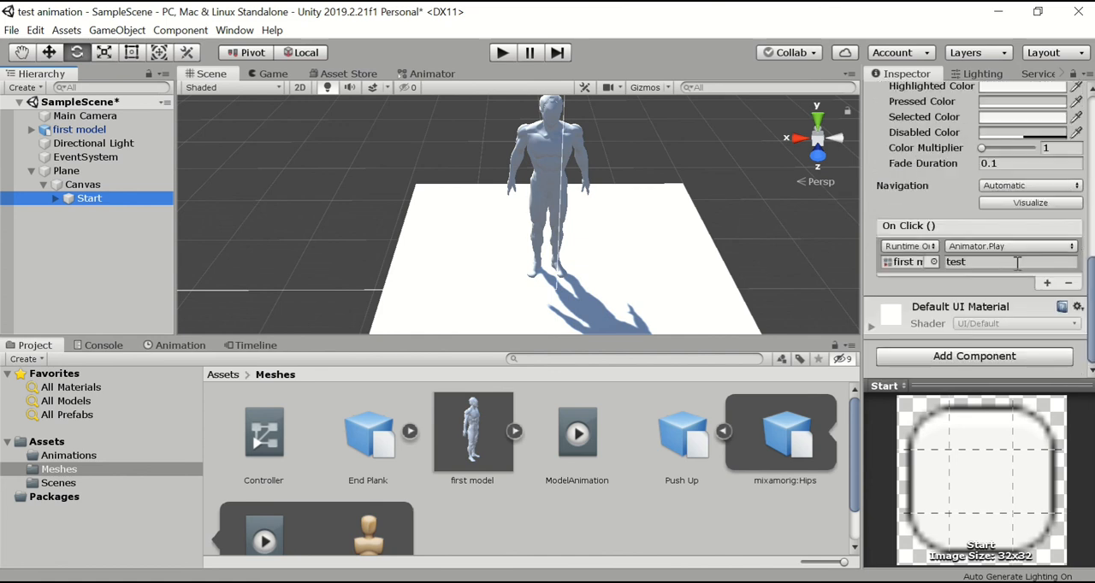
click(691, 139)
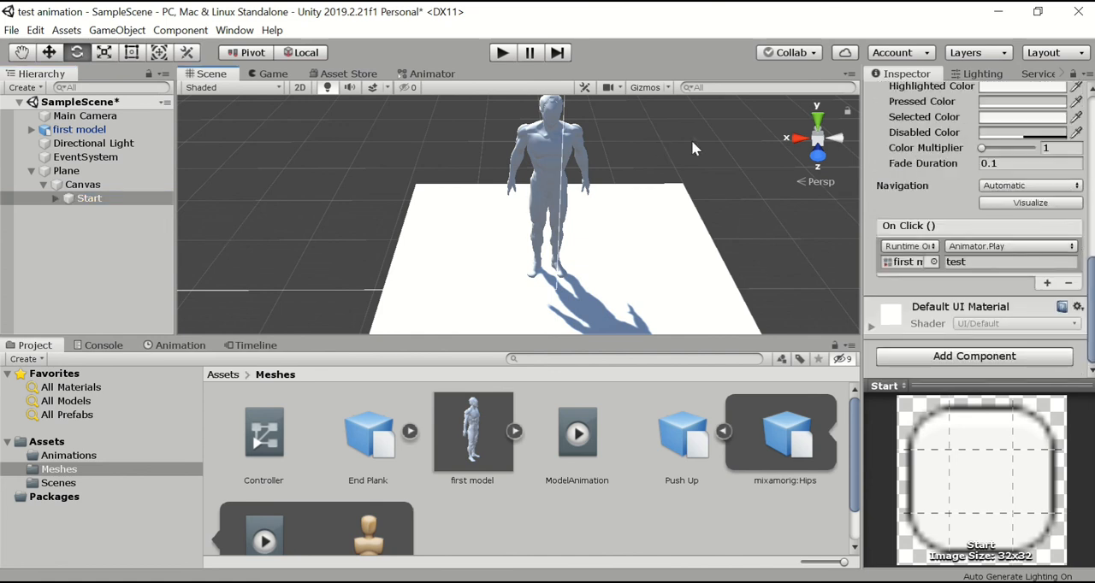
click(270, 74)
click(207, 74)
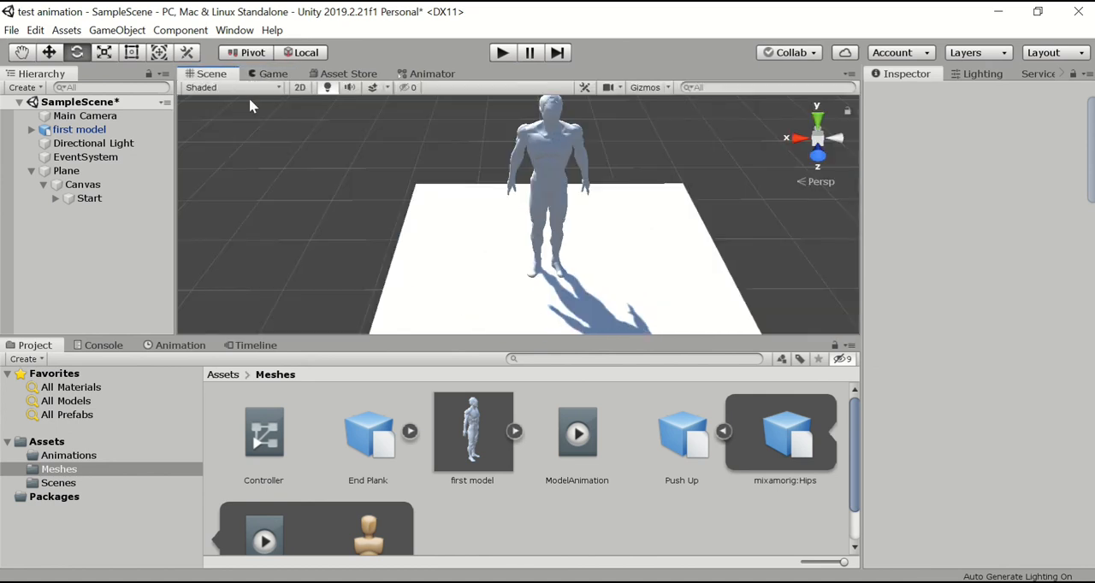
Review the components of the Canvas and its Start button, and run the scene briefly to check the button's label.
click(82, 185)
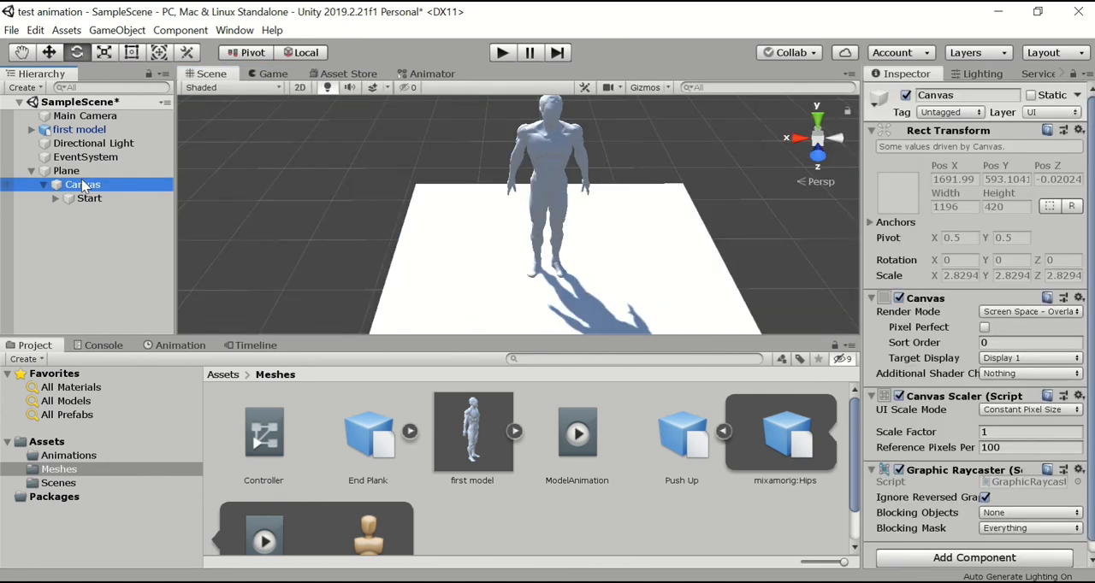
scroll(1012, 342, down, 1)
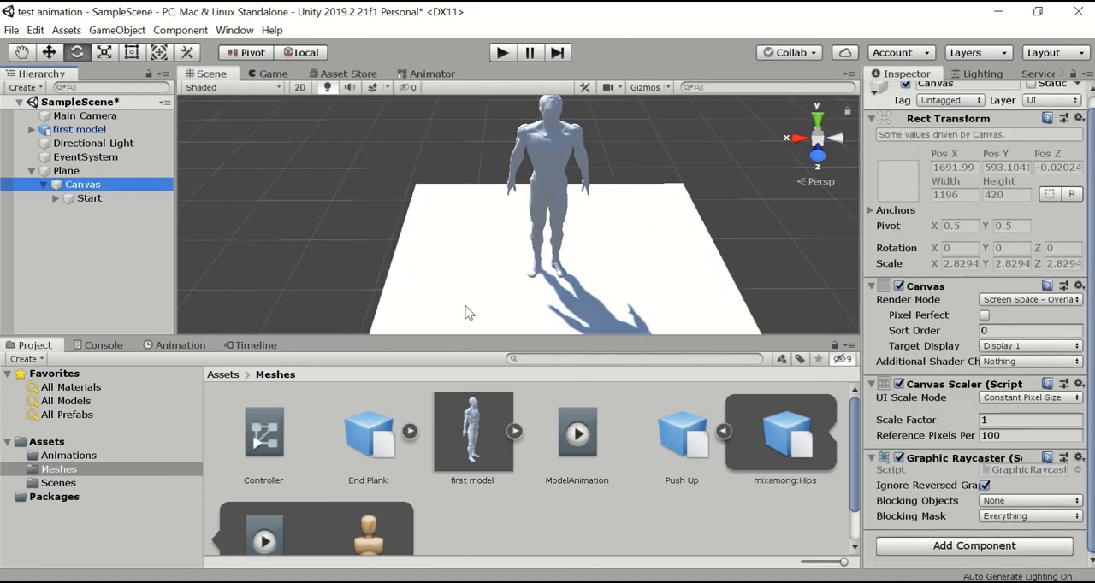
click(111, 199)
click(55, 200)
click(55, 200)
click(56, 199)
click(56, 200)
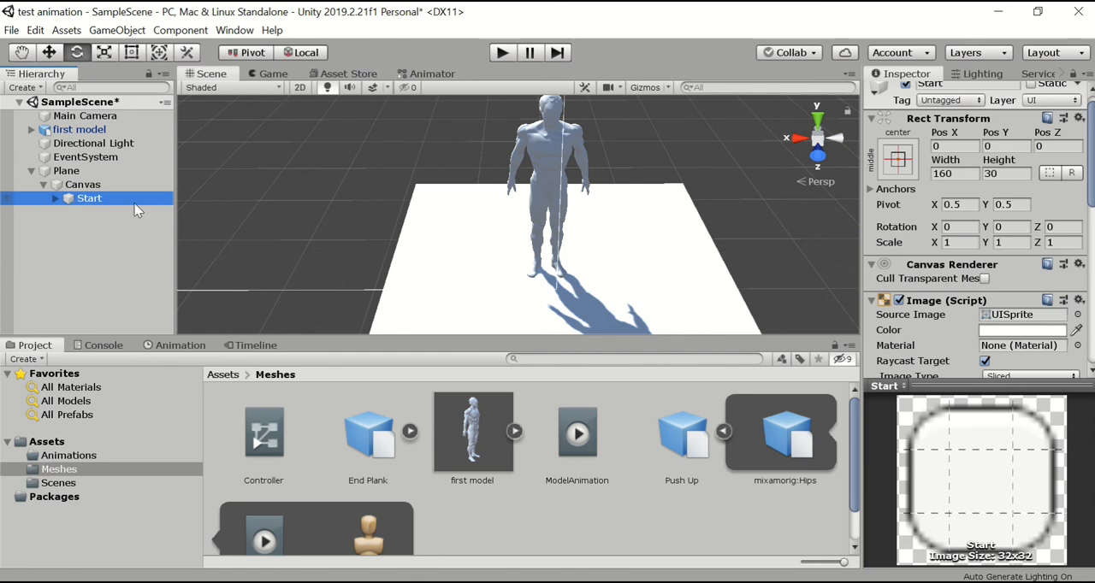
click(1088, 252)
click(502, 52)
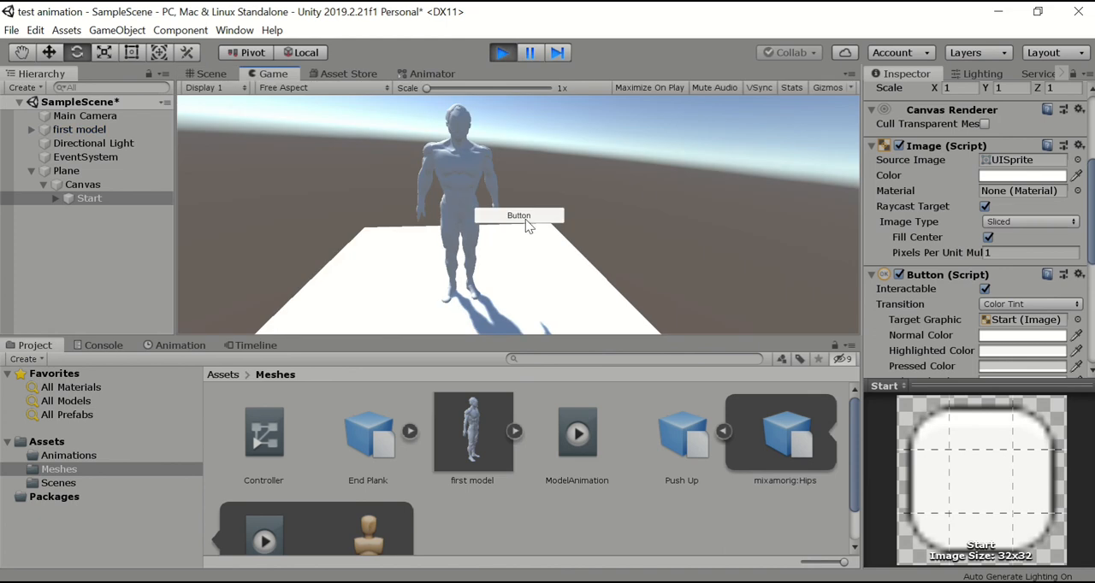
click(502, 53)
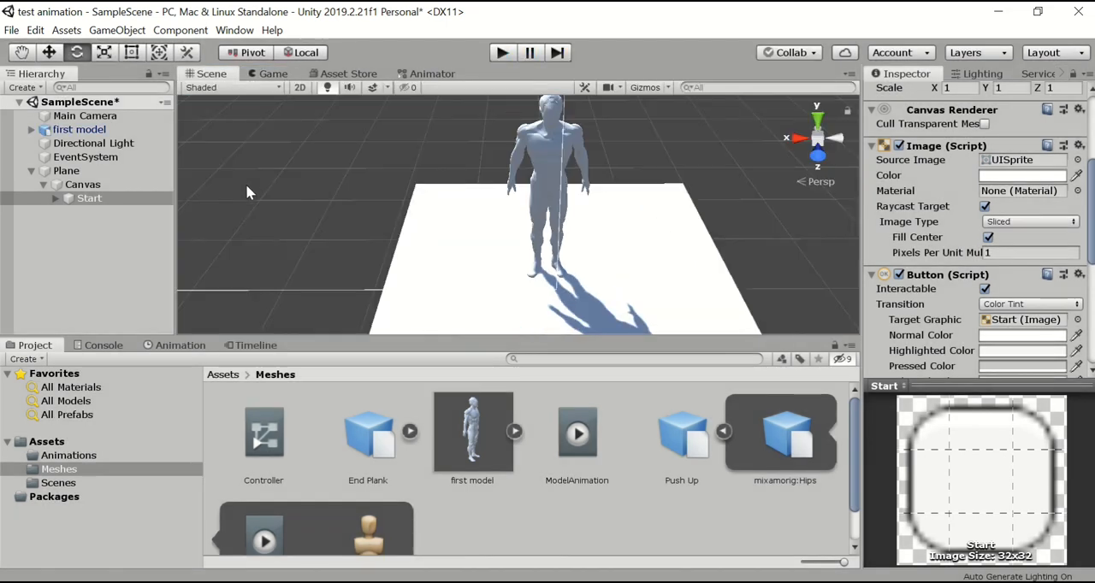
Change the label text of the Start button to "Start" and collapse the Plane object's hierarchy.
click(71, 202)
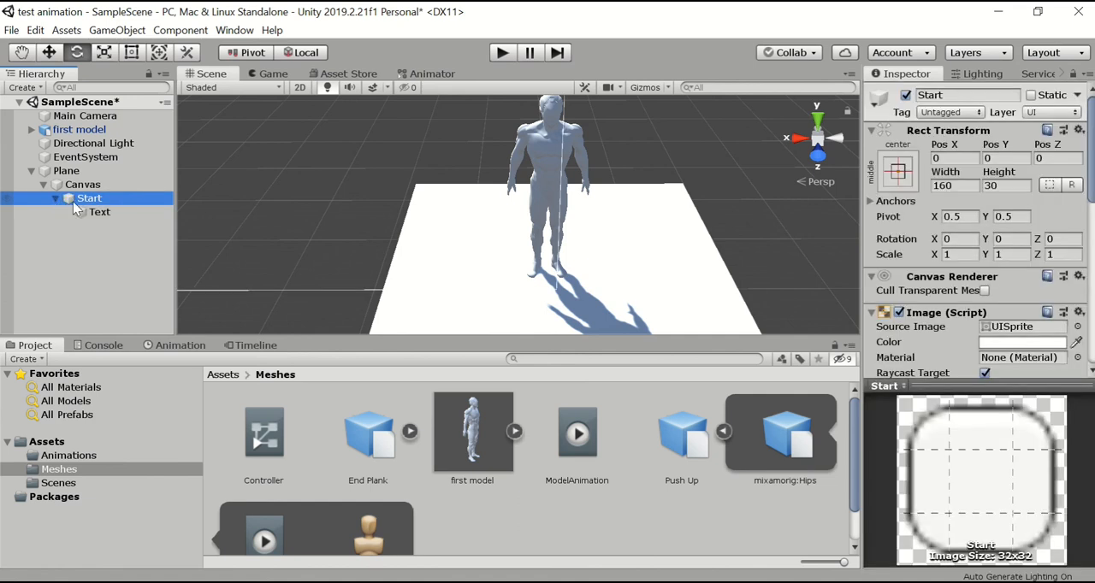
click(55, 199)
click(102, 214)
scroll(1017, 257, down, 4)
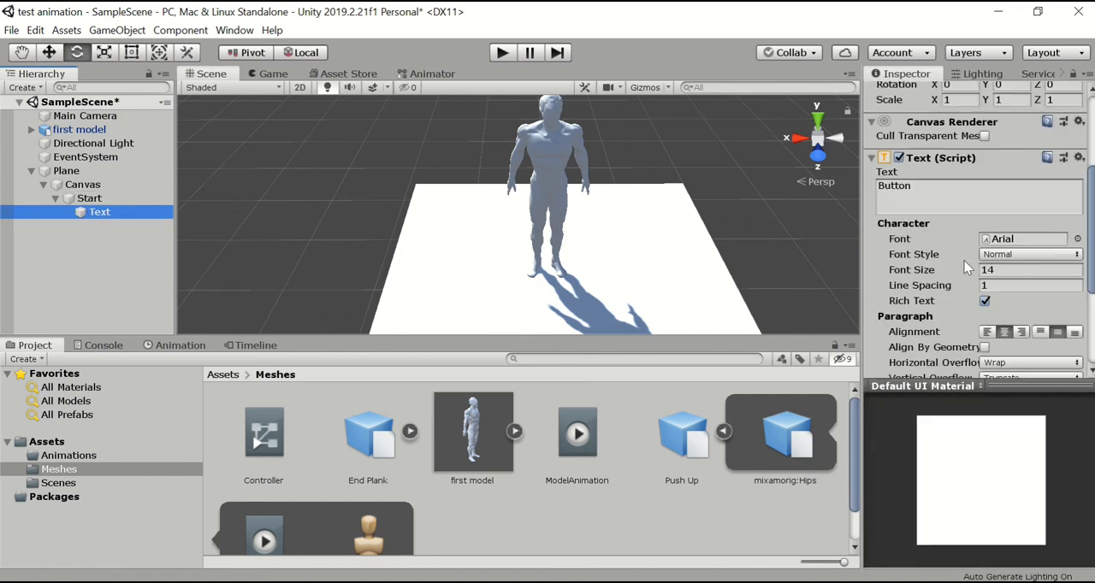
click(923, 183)
text(S)
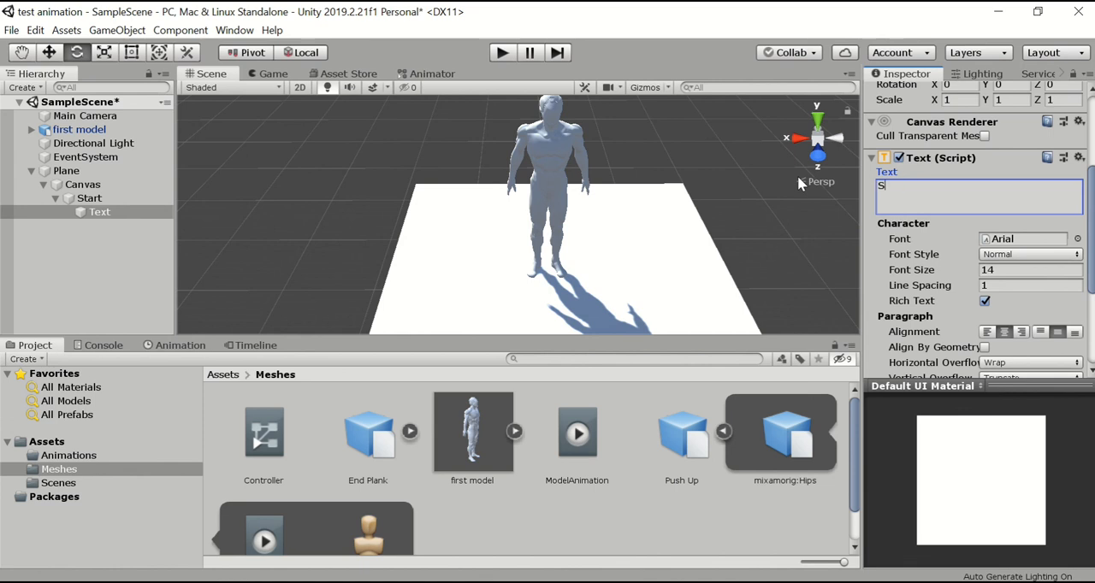
text(tart)
click(772, 226)
click(32, 171)
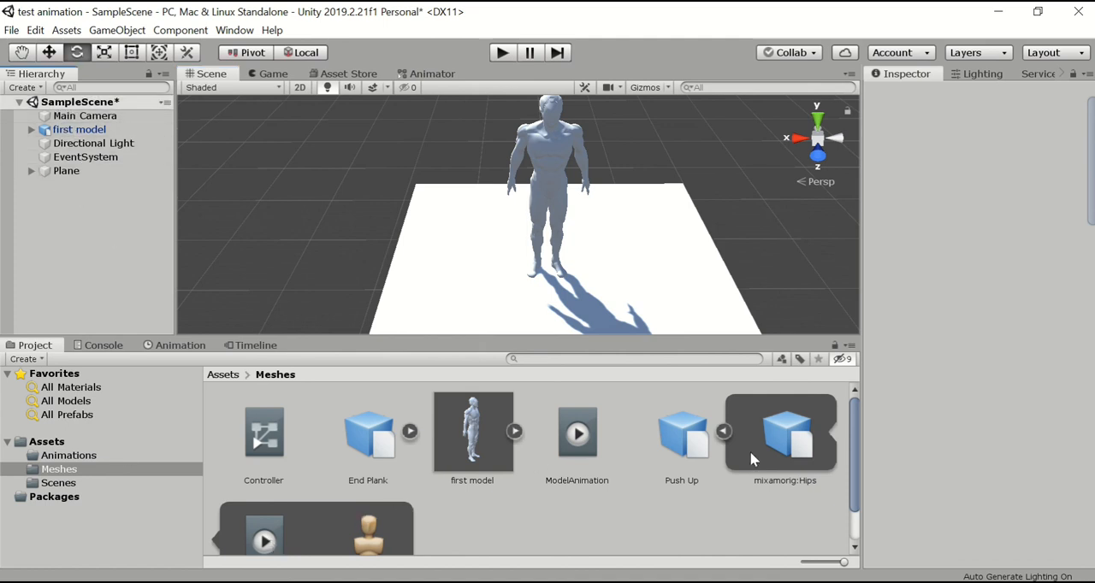
Move the Controller, End Plank, Push Up and ModelAnimation assets from the Meshes folder into the Animations folder.
click(723, 431)
click(261, 456)
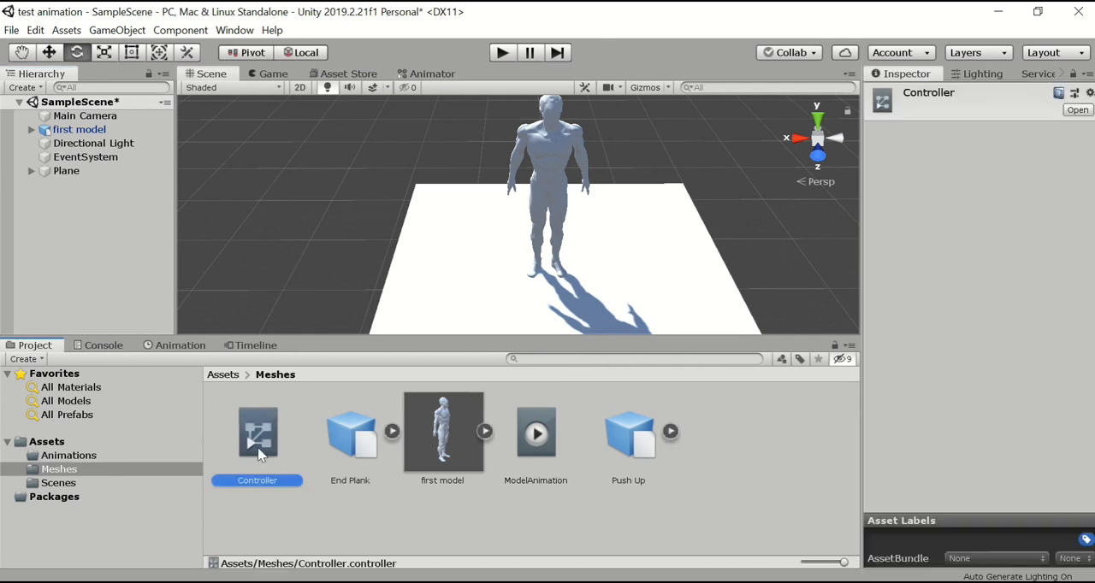
drag(250, 454, 138, 456)
drag(261, 449, 137, 457)
drag(432, 441, 145, 457)
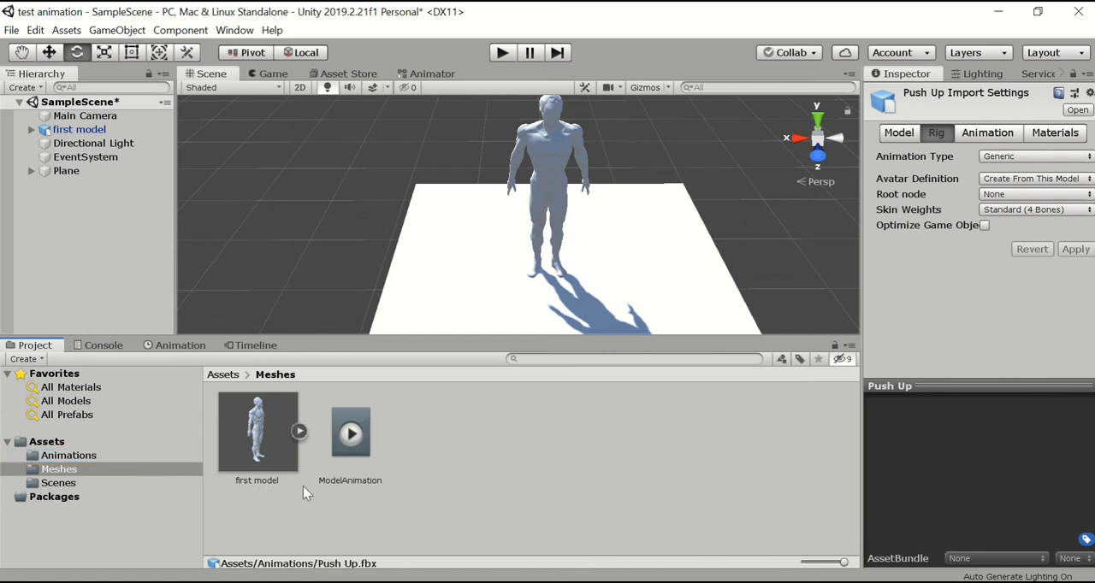
click(350, 425)
drag(359, 432, 137, 453)
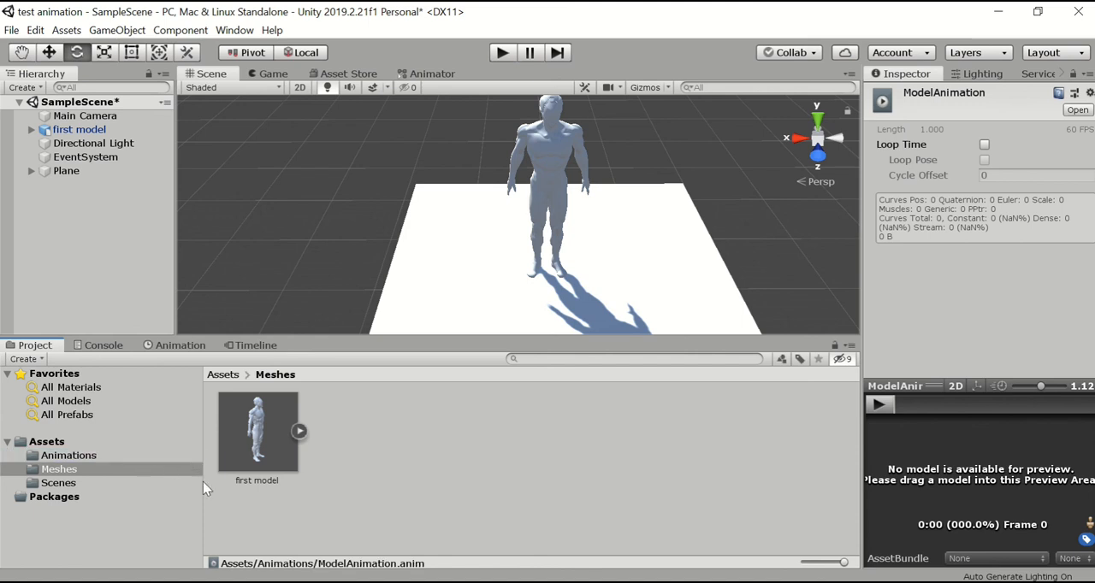
Check the moved assets in the Animations folder one by one and what remains in the Meshes folder.
click(107, 457)
click(262, 455)
click(350, 436)
click(443, 436)
click(539, 444)
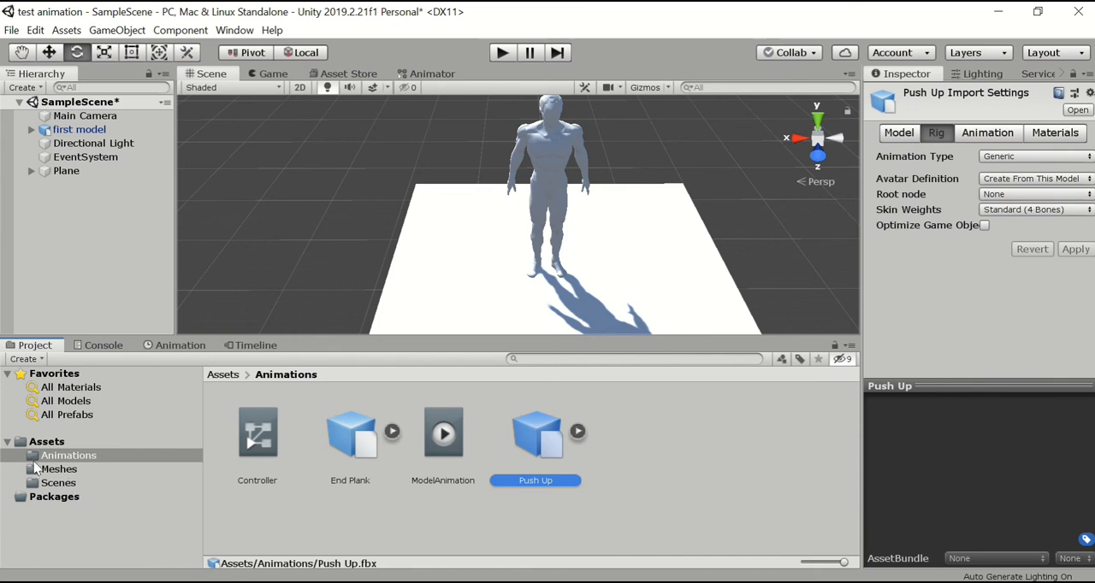
click(60, 470)
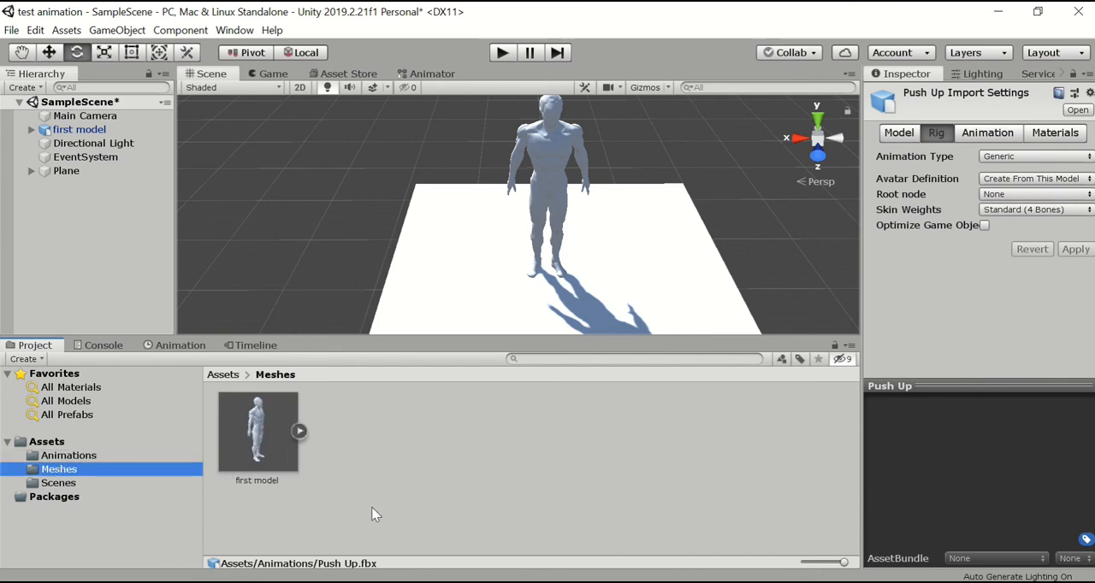
click(376, 508)
Run the scene, play the model's animation with the in-game Start button, and stop the playback.
click(503, 54)
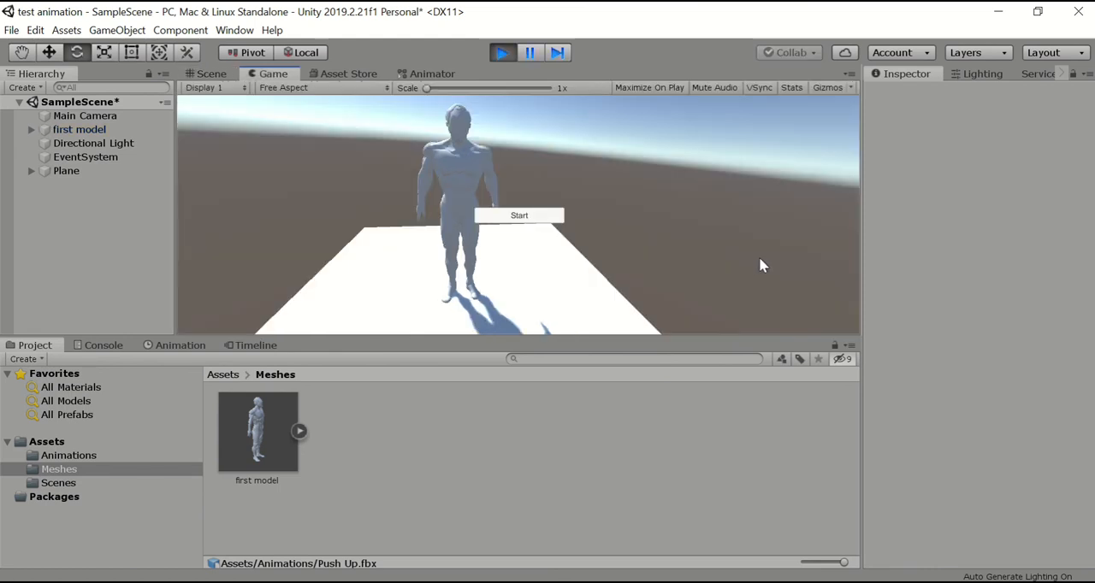
click(523, 217)
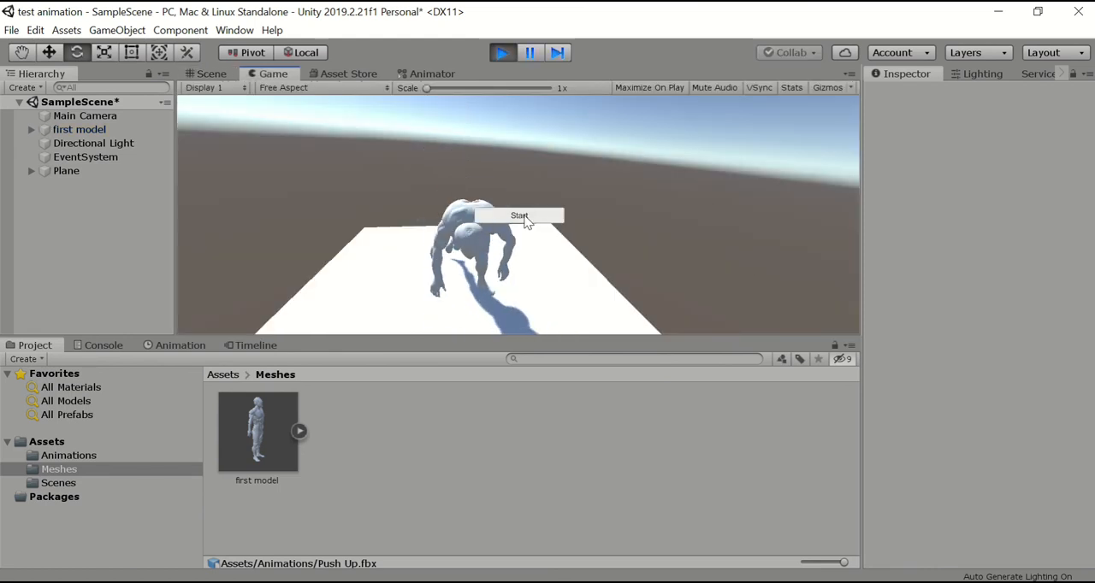
click(503, 53)
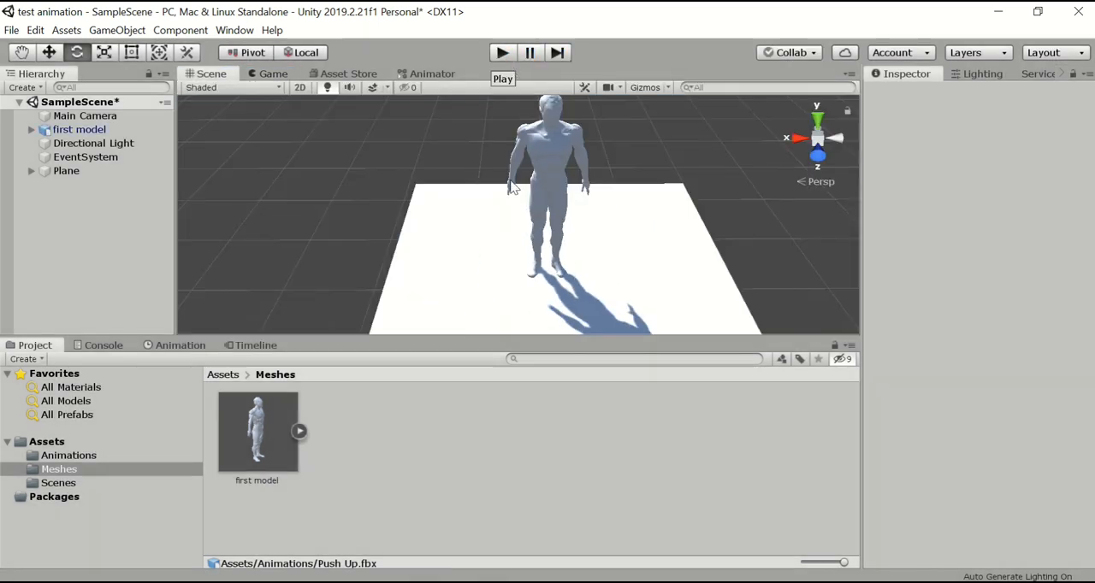
Save SampleScene.
click(12, 30)
click(50, 89)
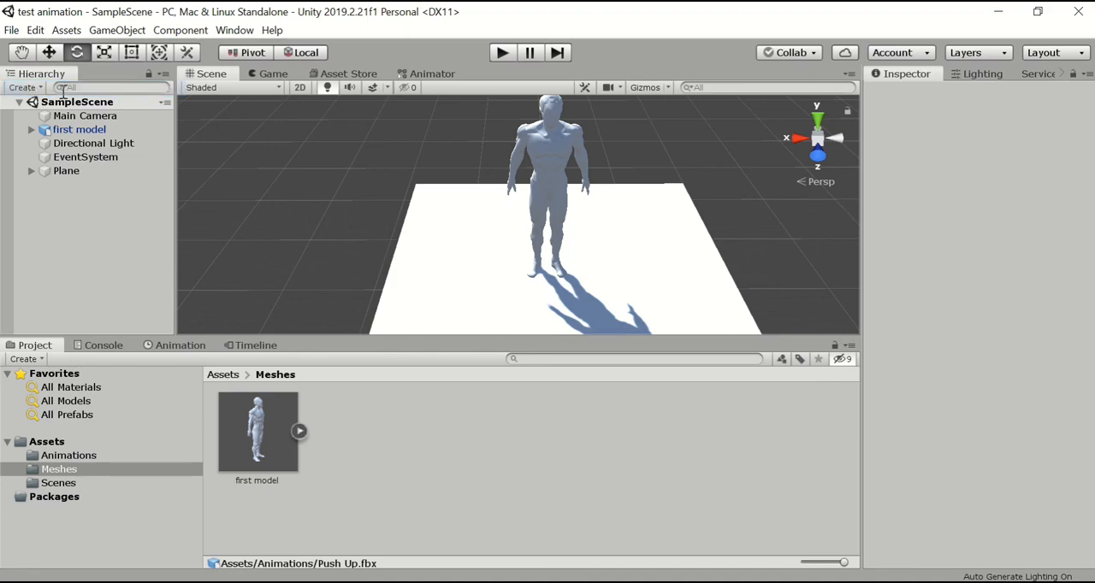